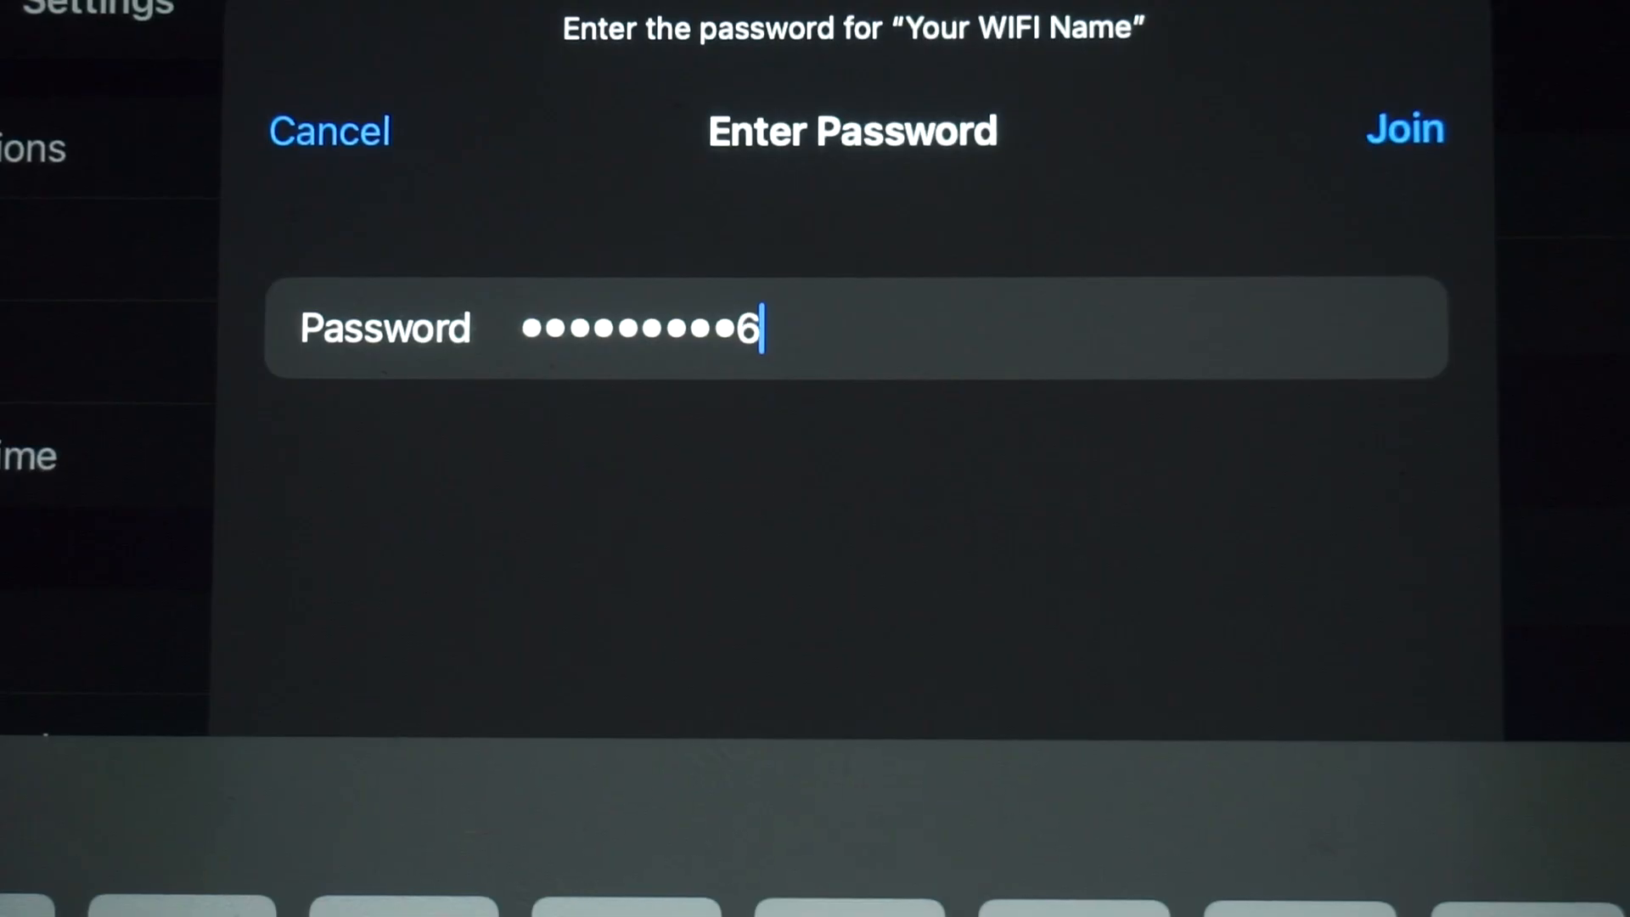
# Step: Join the iPad to the Your WIFI Name network with its new password, then return to the PC's Edge window
pyautogui.click(1405, 132)
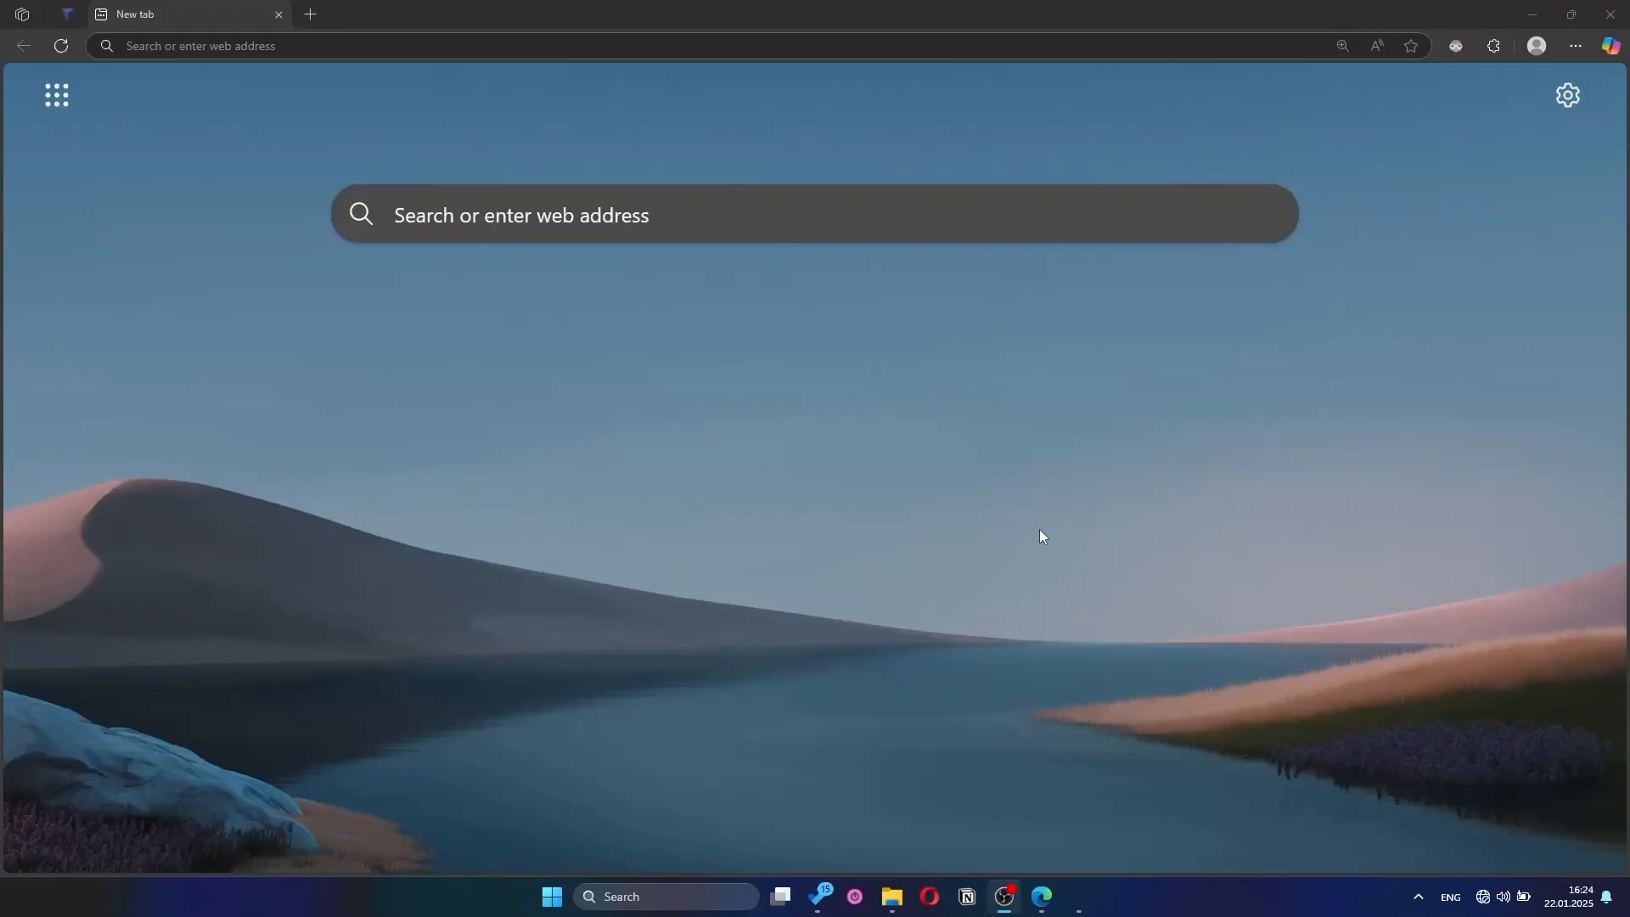
pyautogui.click(687, 381)
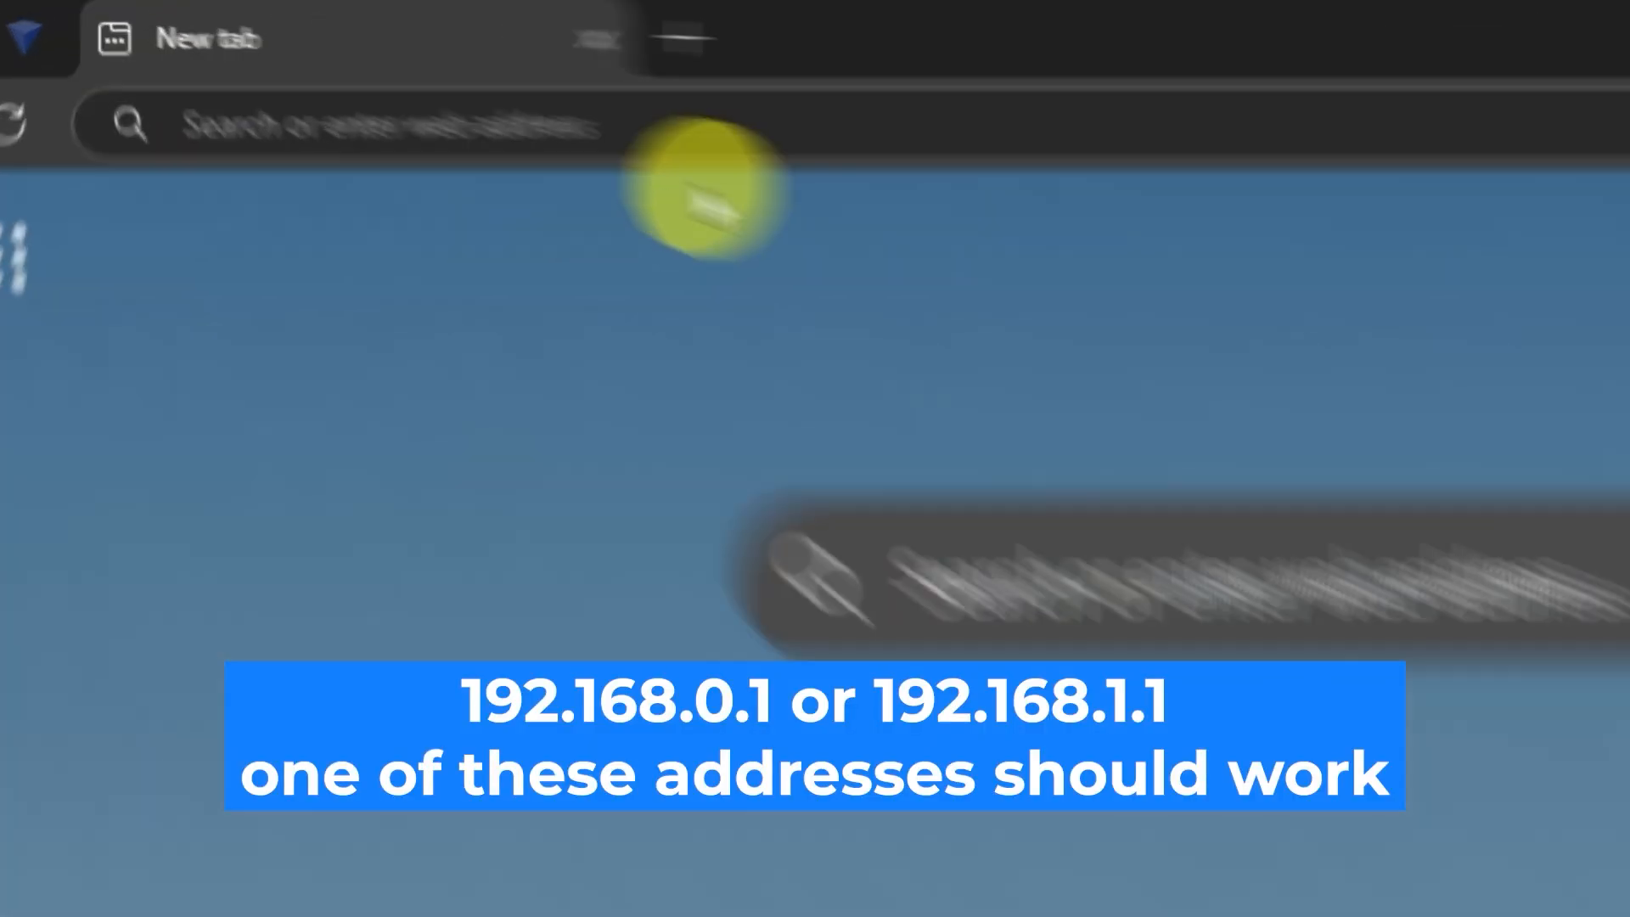
# Step: Load the modem's admin address 192.168.0.1 in Edge
pyautogui.click(764, 164)
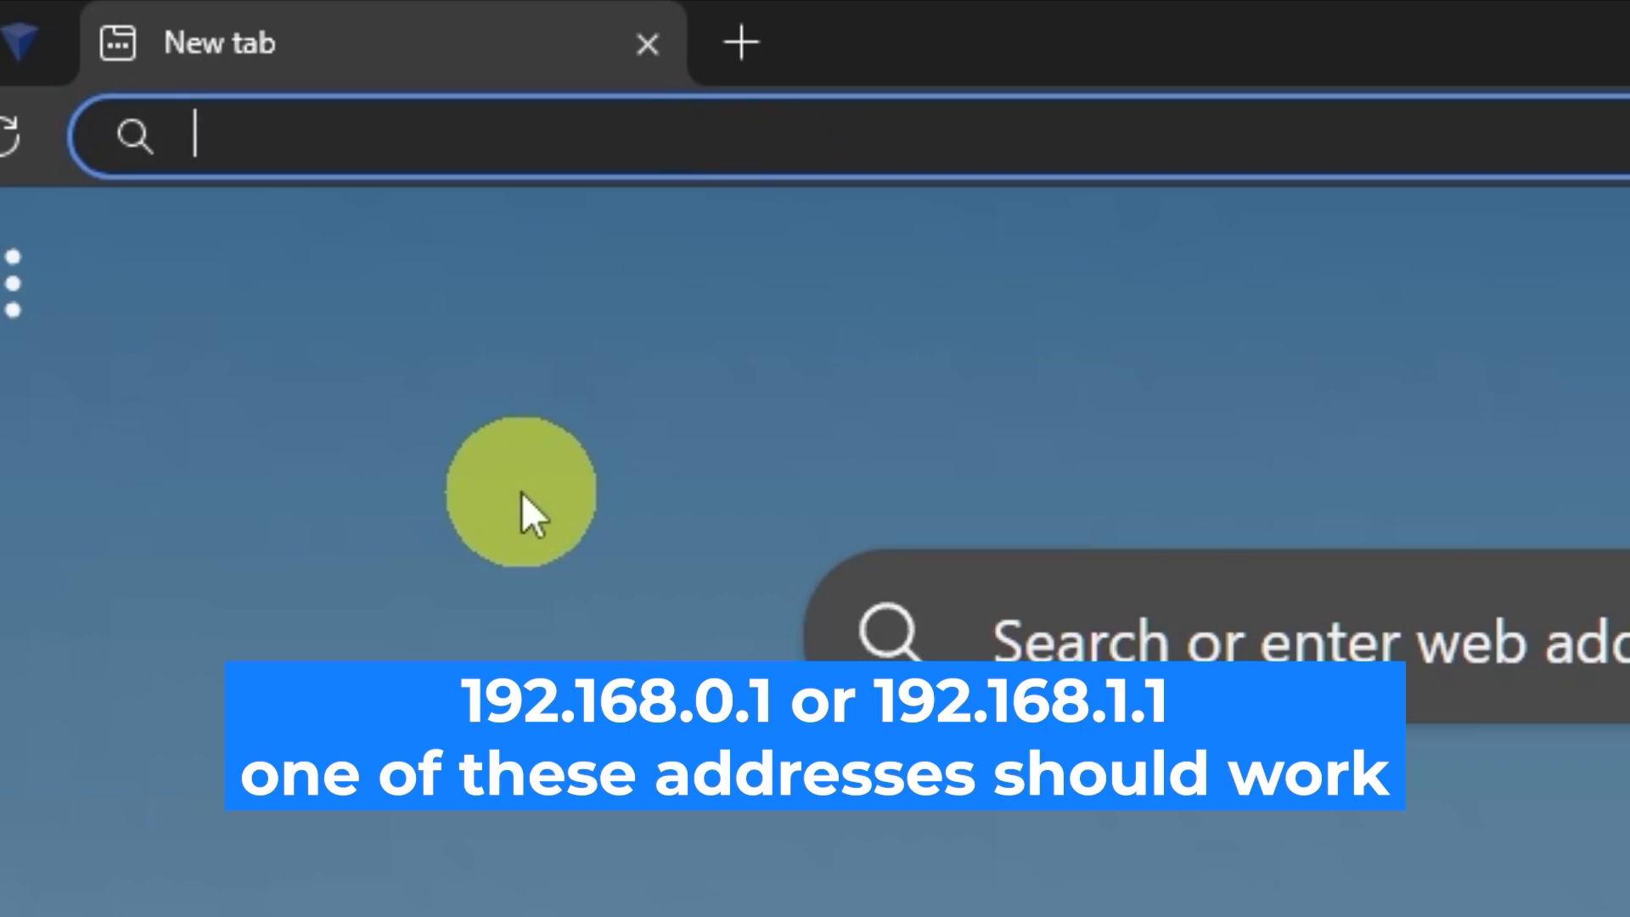
pyautogui.write('19')
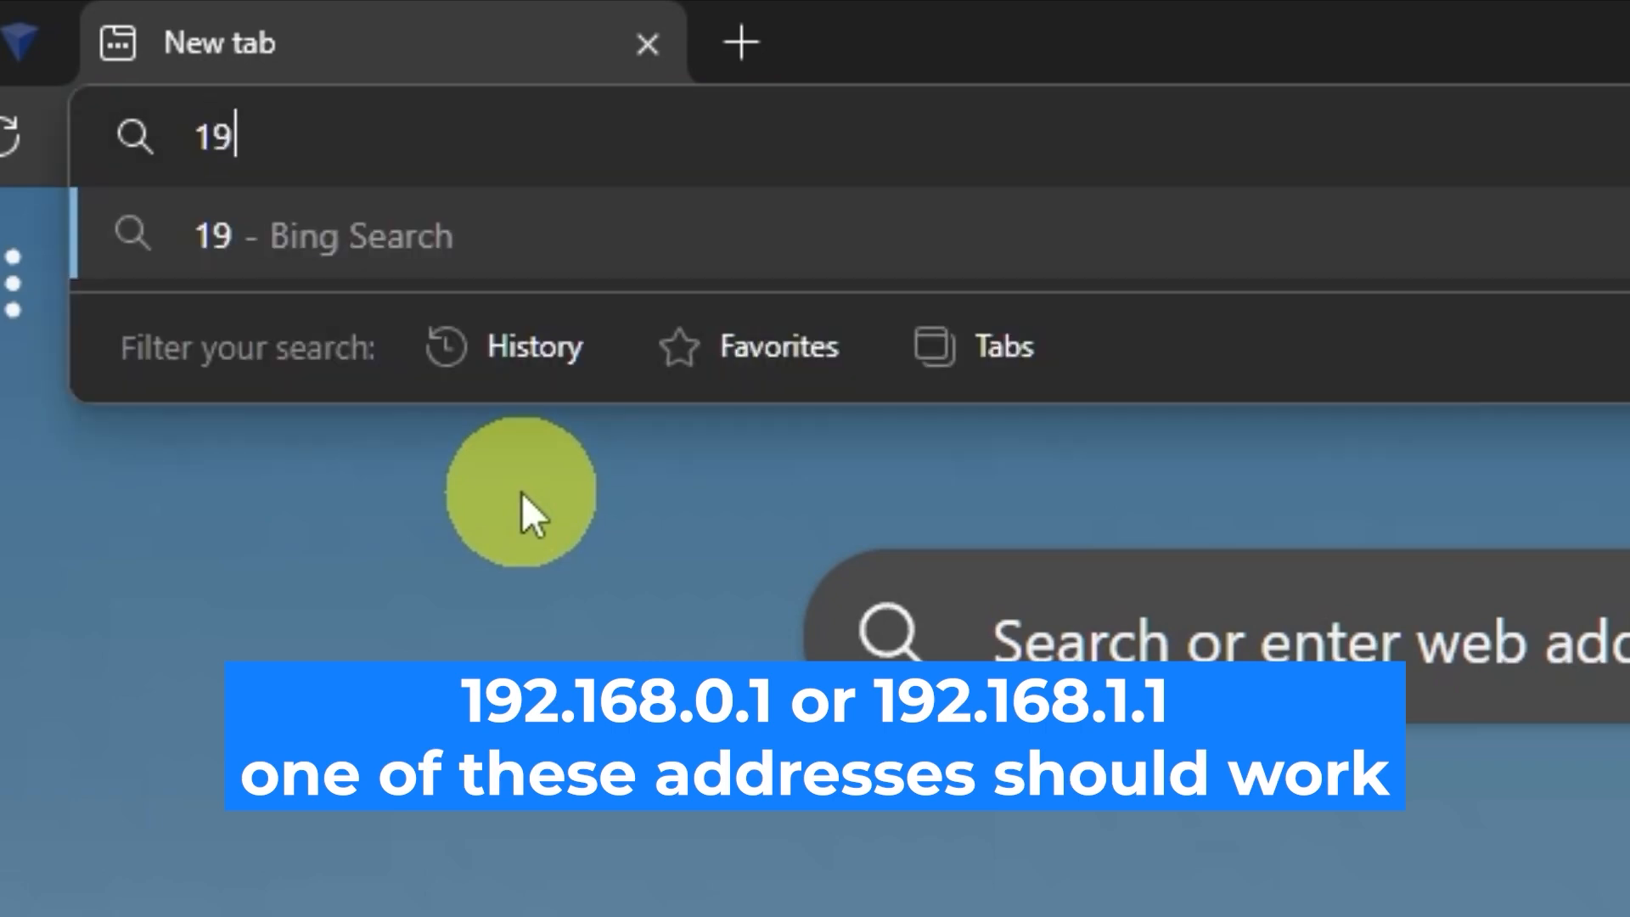
pyautogui.write('2.168')
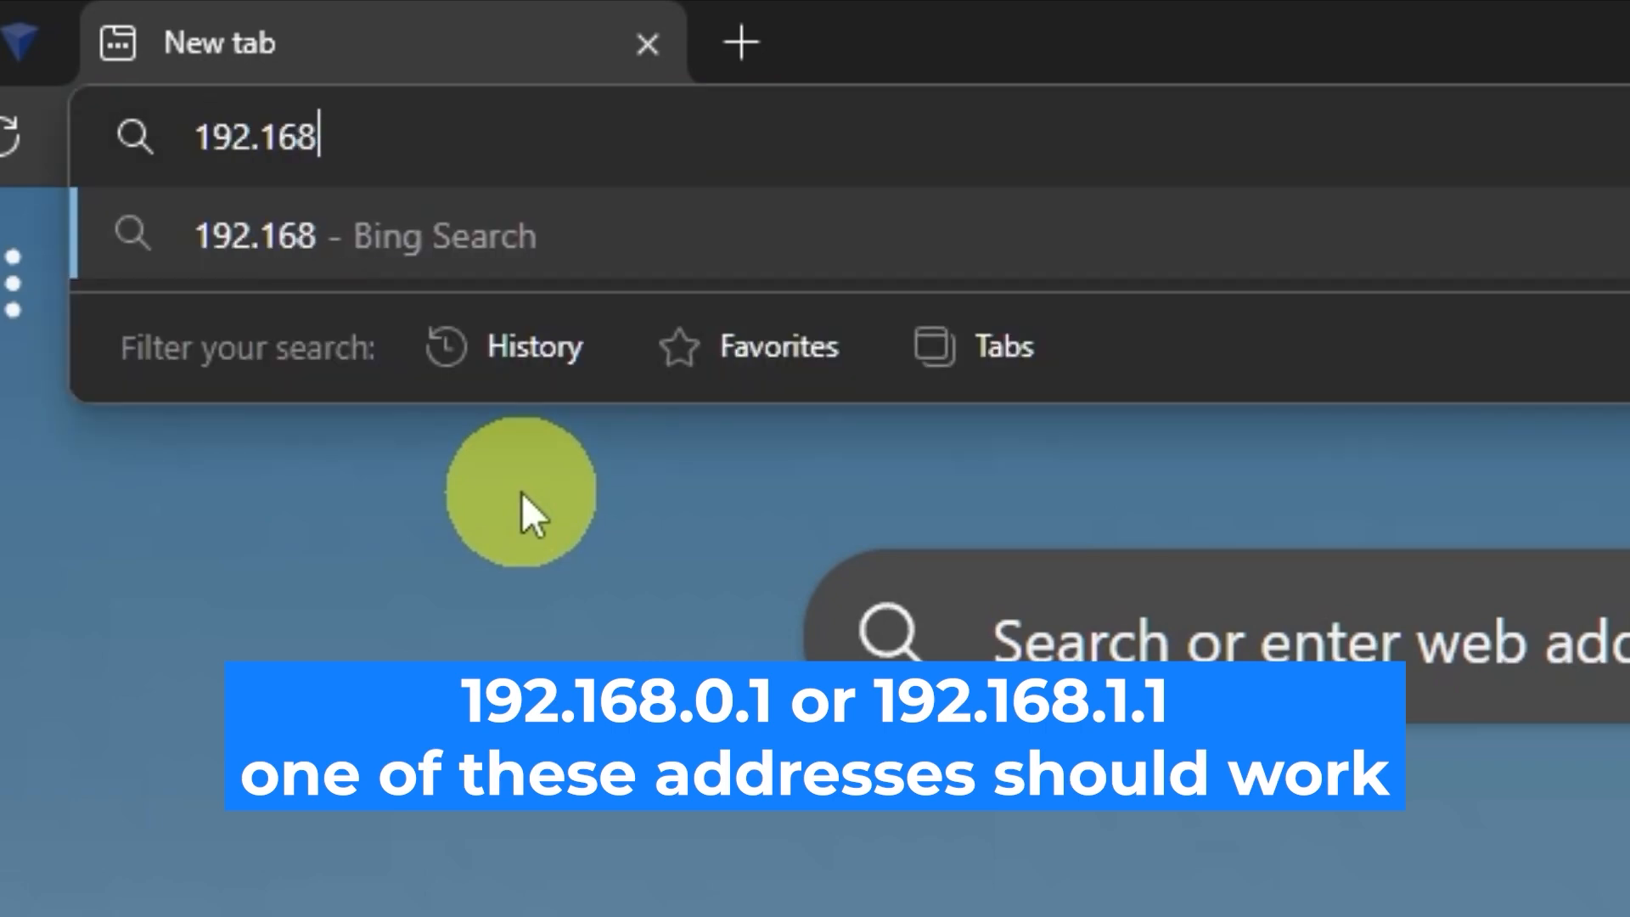
pyautogui.write('.0.1')
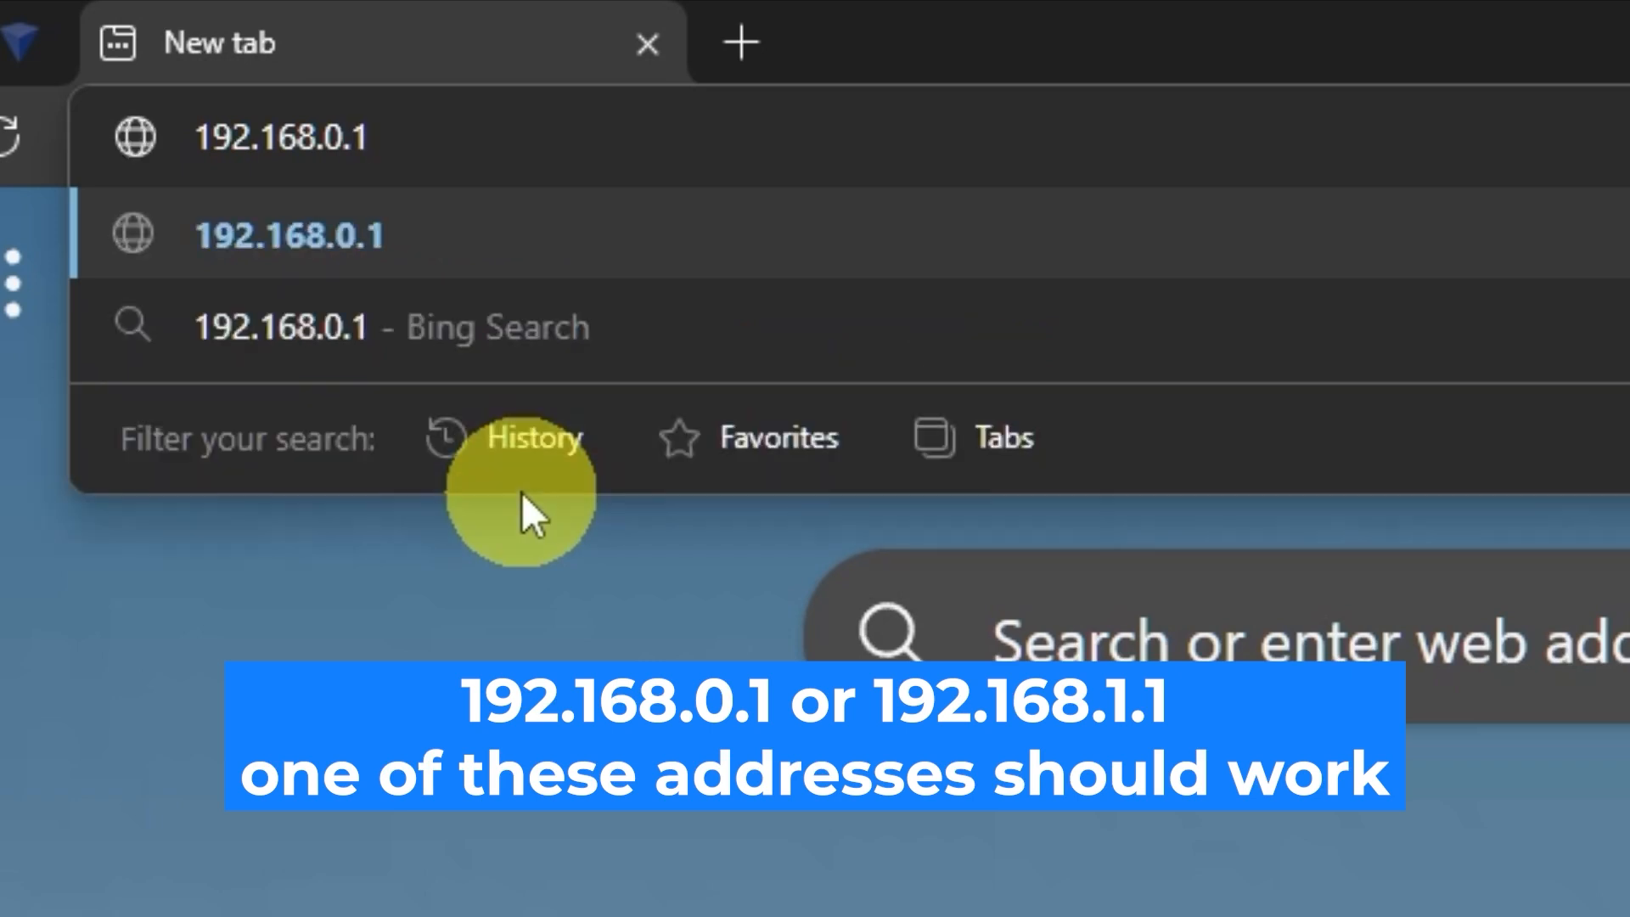
pyautogui.press('Return')
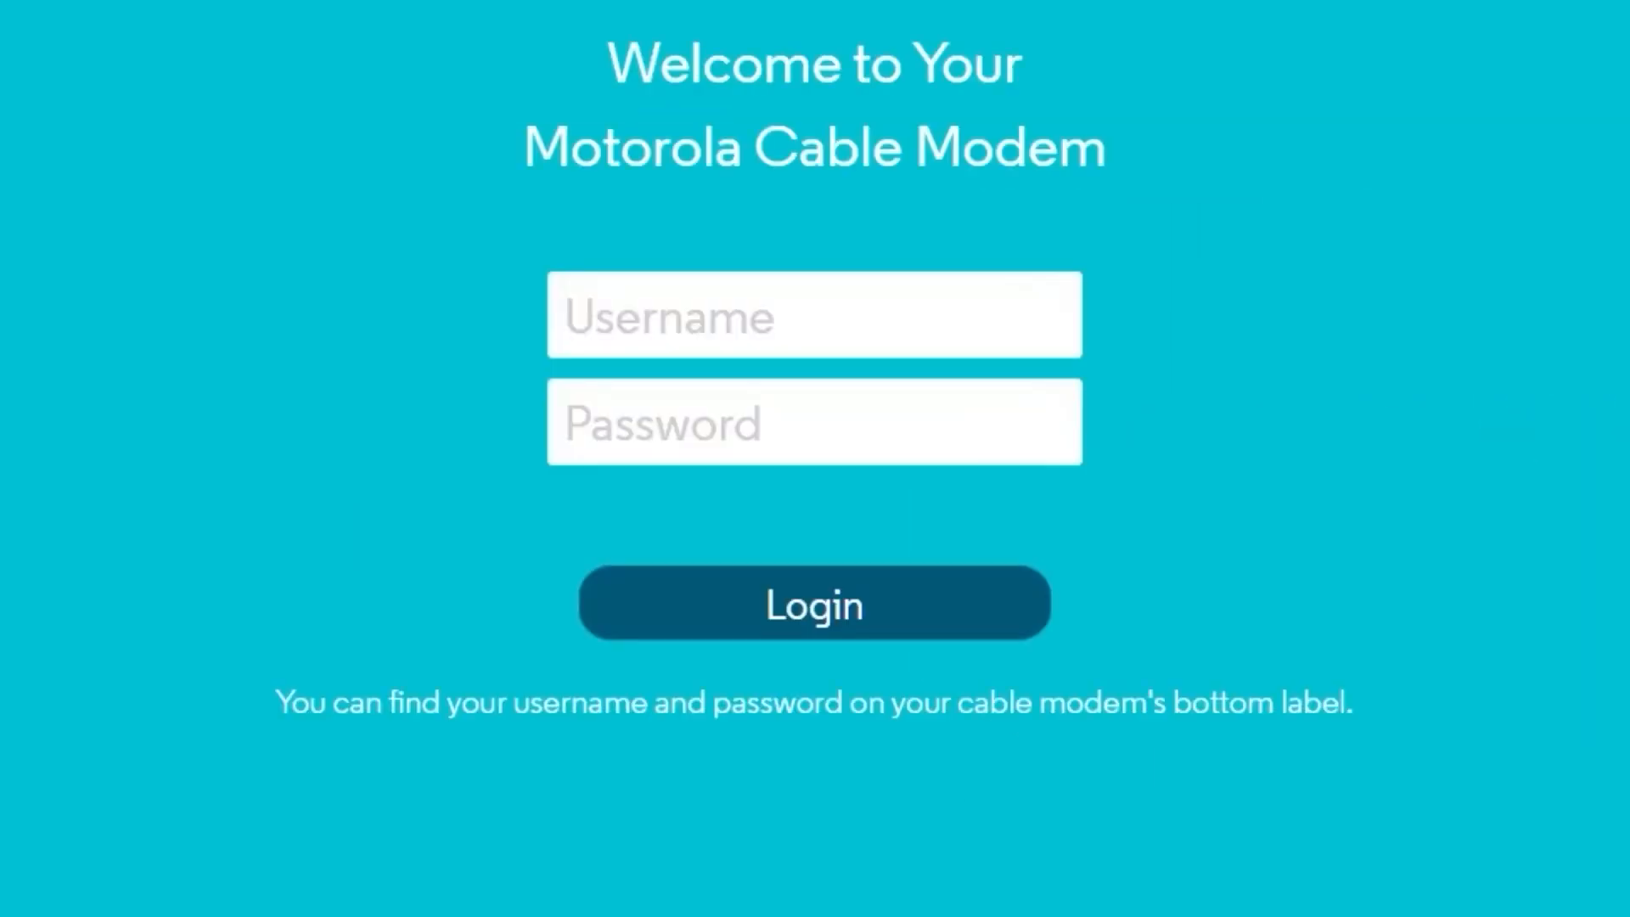
# Step: Log in as admin with the default password from the modem label, checking it before submitting
pyautogui.click(725, 289)
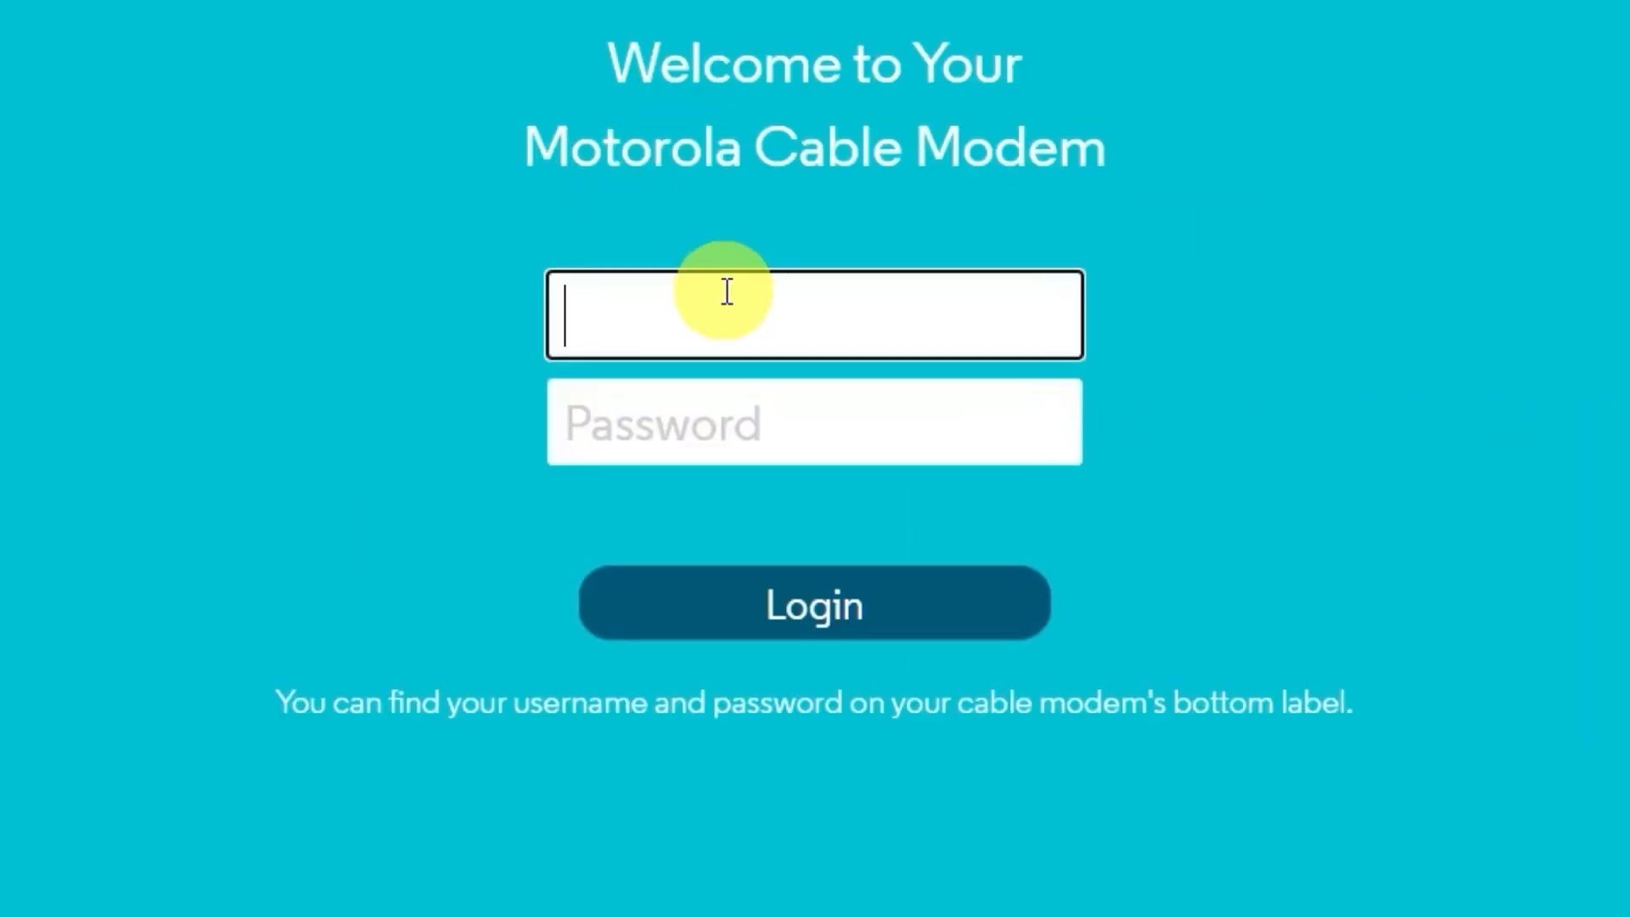
pyautogui.write('ad')
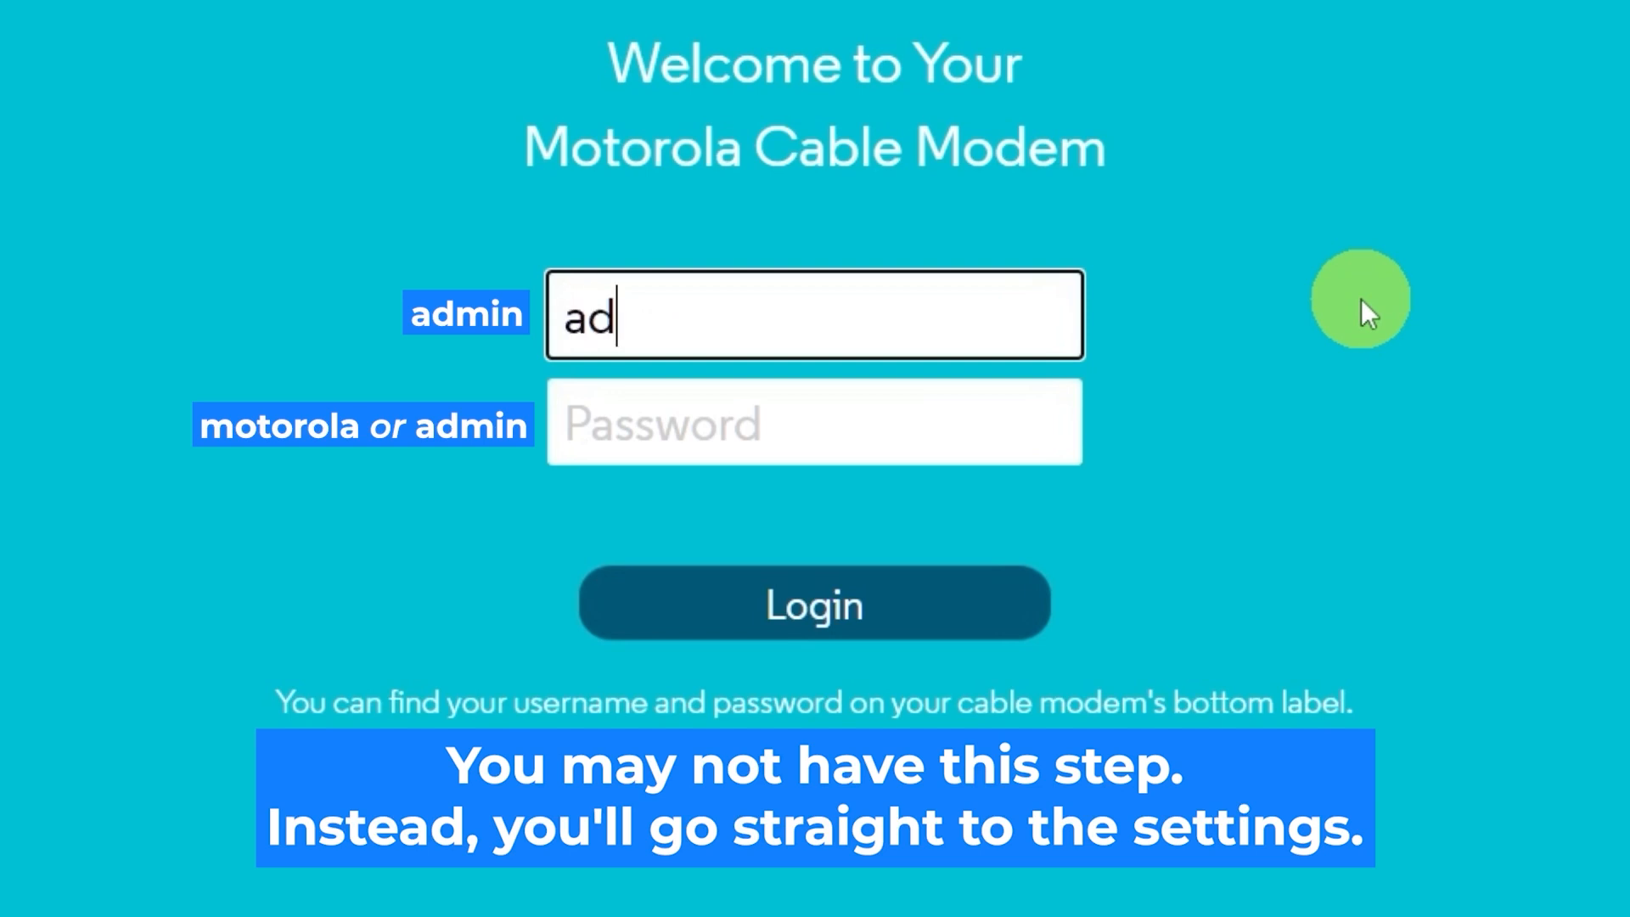
pyautogui.write('min')
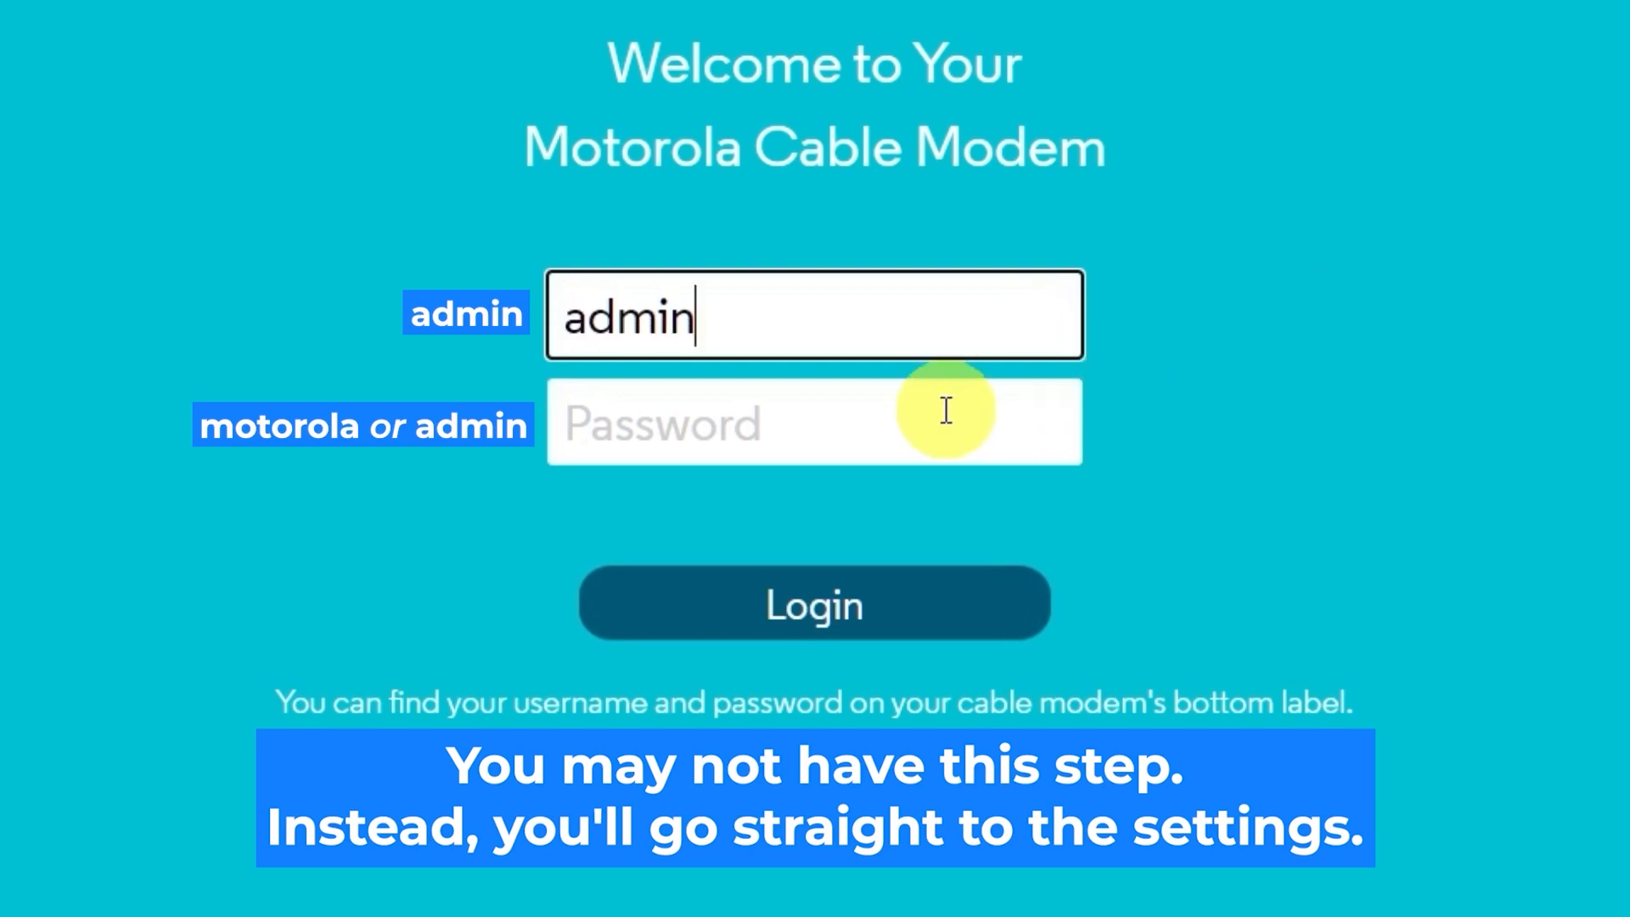
pyautogui.click(885, 424)
pyautogui.write('motorol')
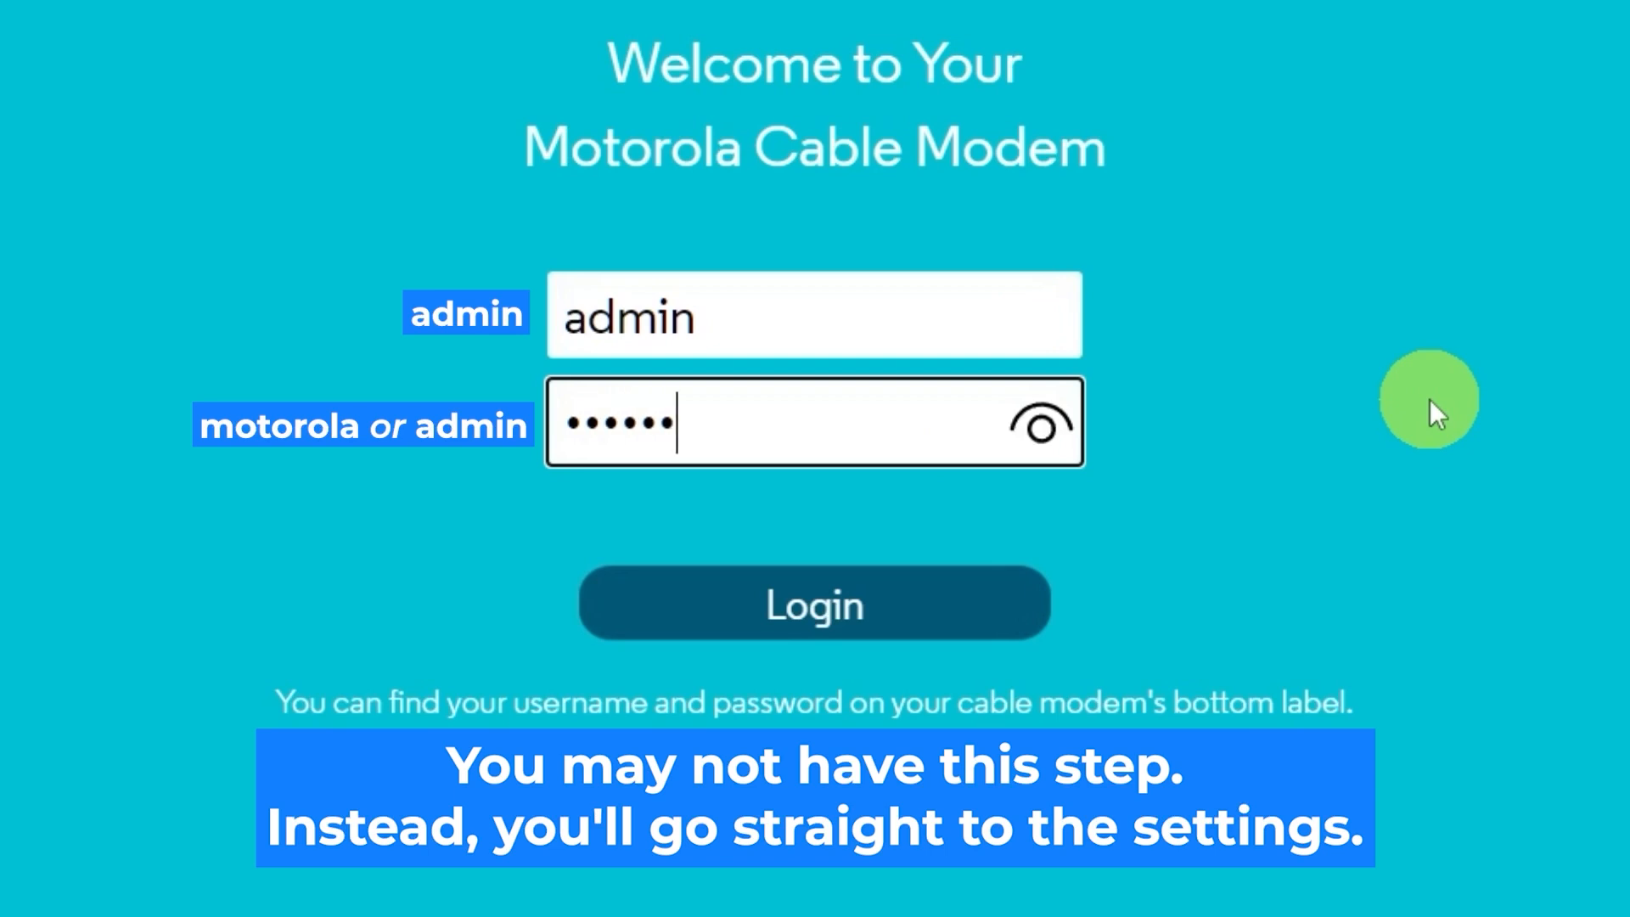
pyautogui.write('a')
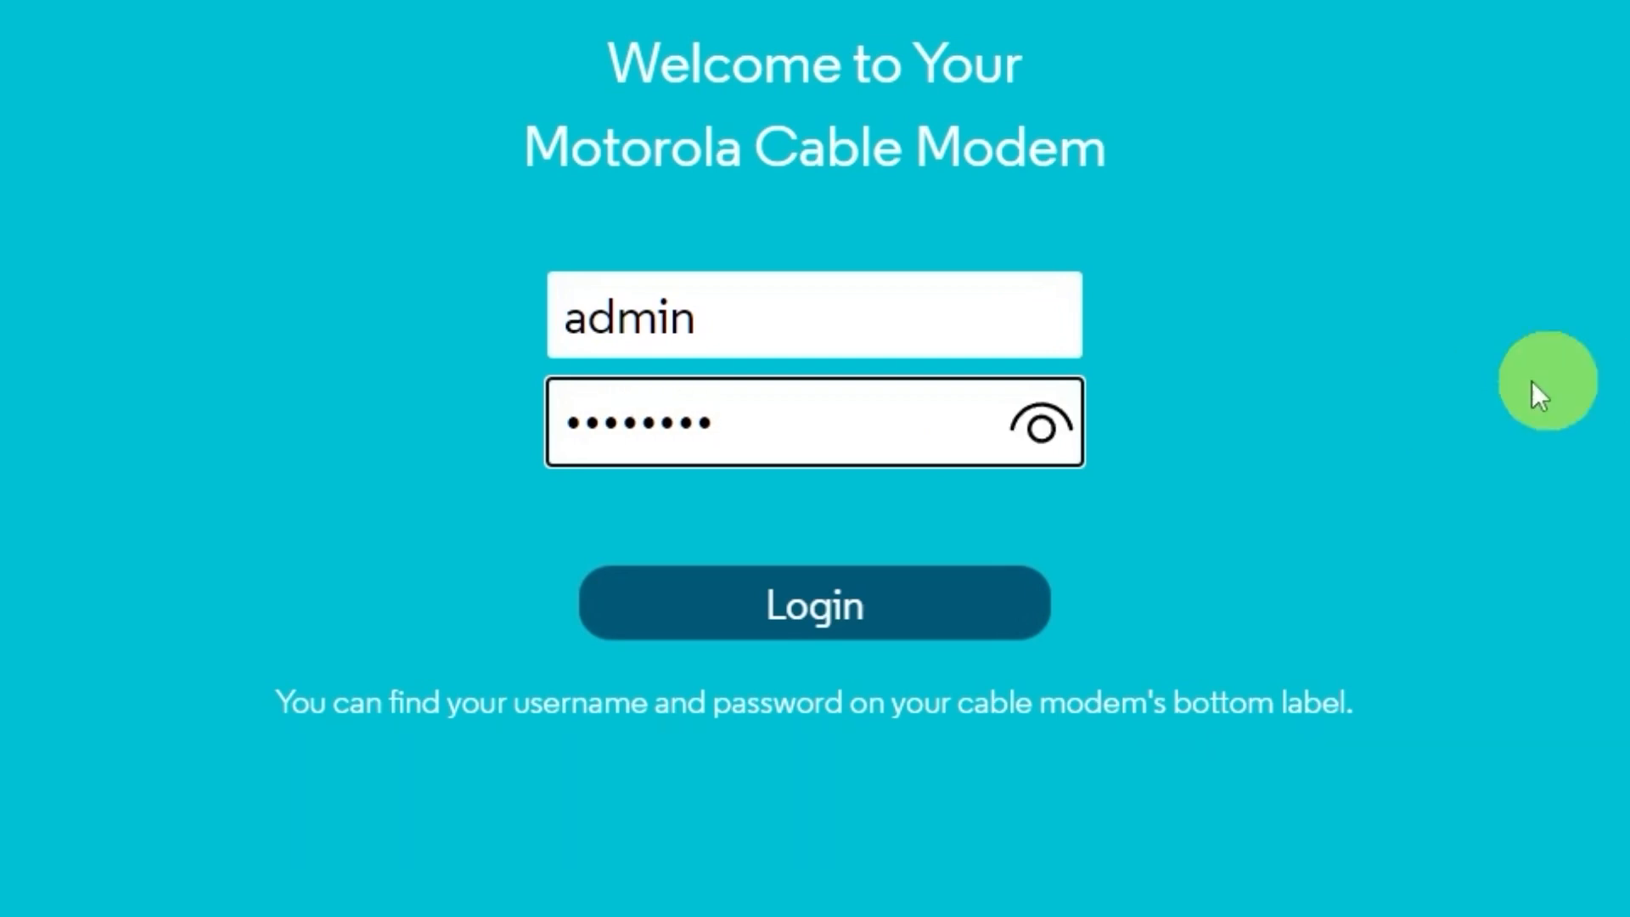
pyautogui.click(1040, 424)
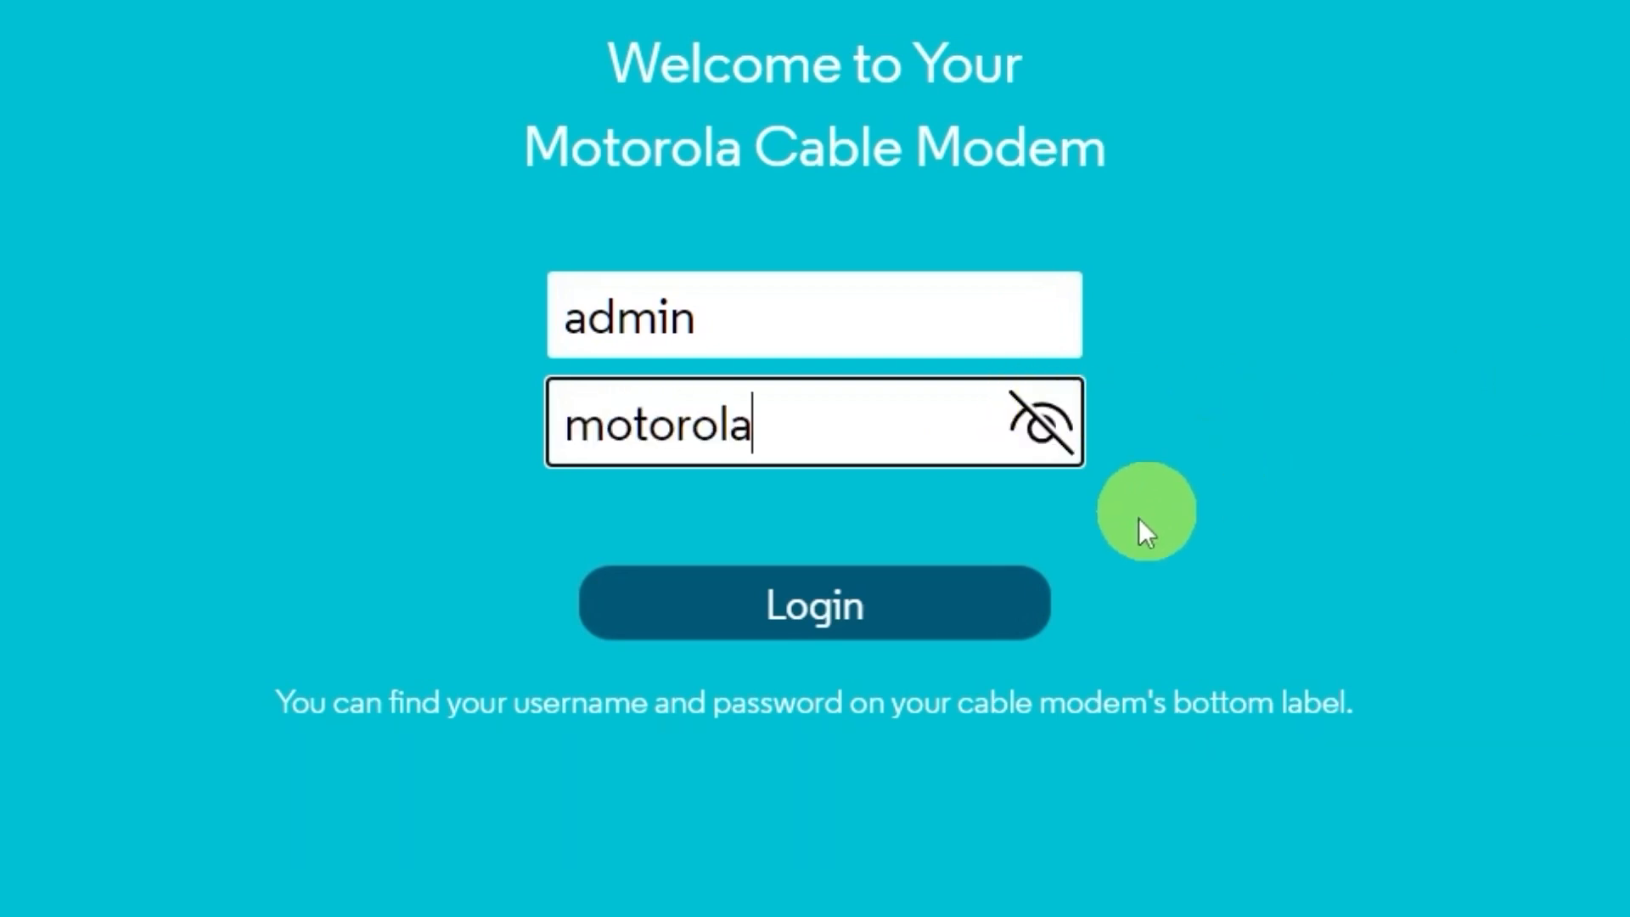
pyautogui.click(962, 596)
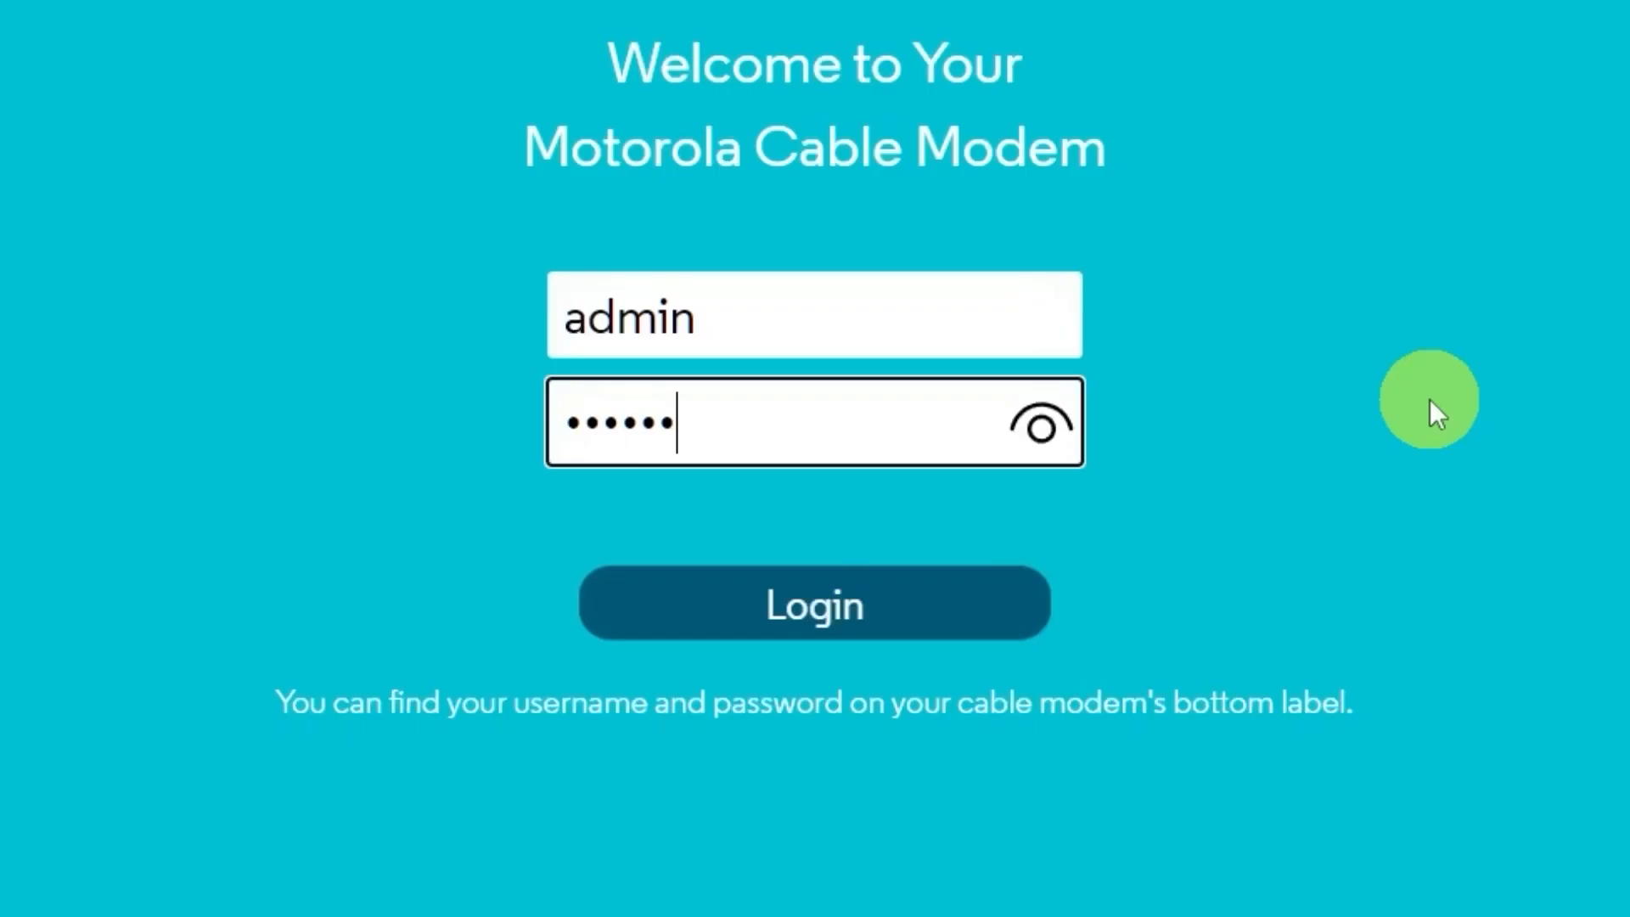
# Step: Re-enter username admin and the default password, verify it, and log in
pyautogui.write('la')
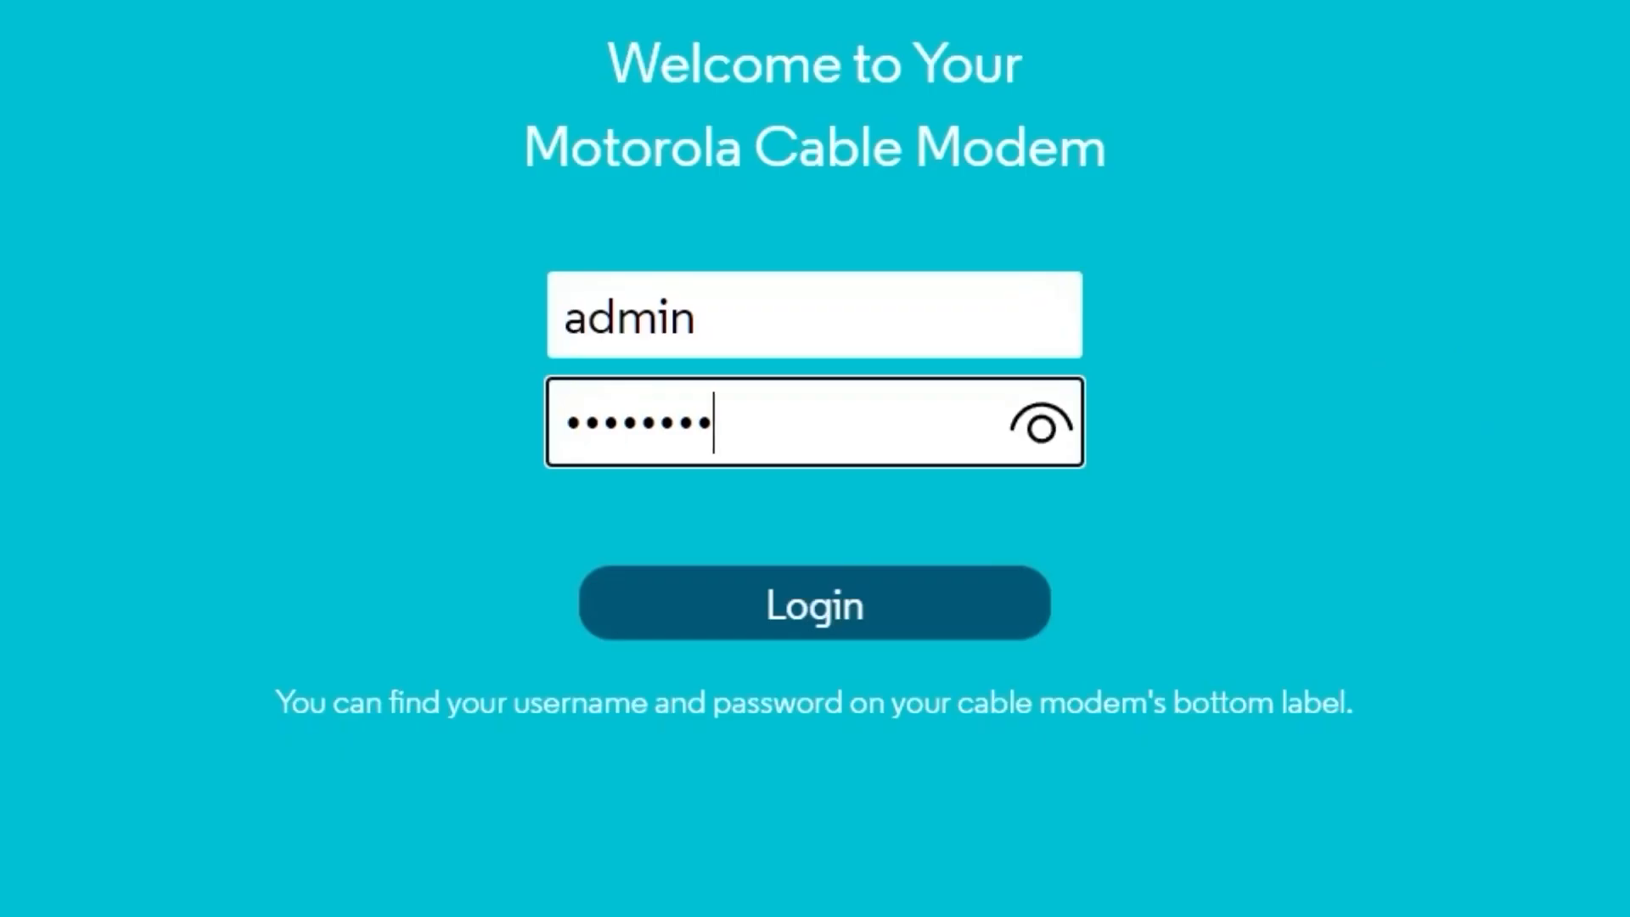
pyautogui.click(1052, 420)
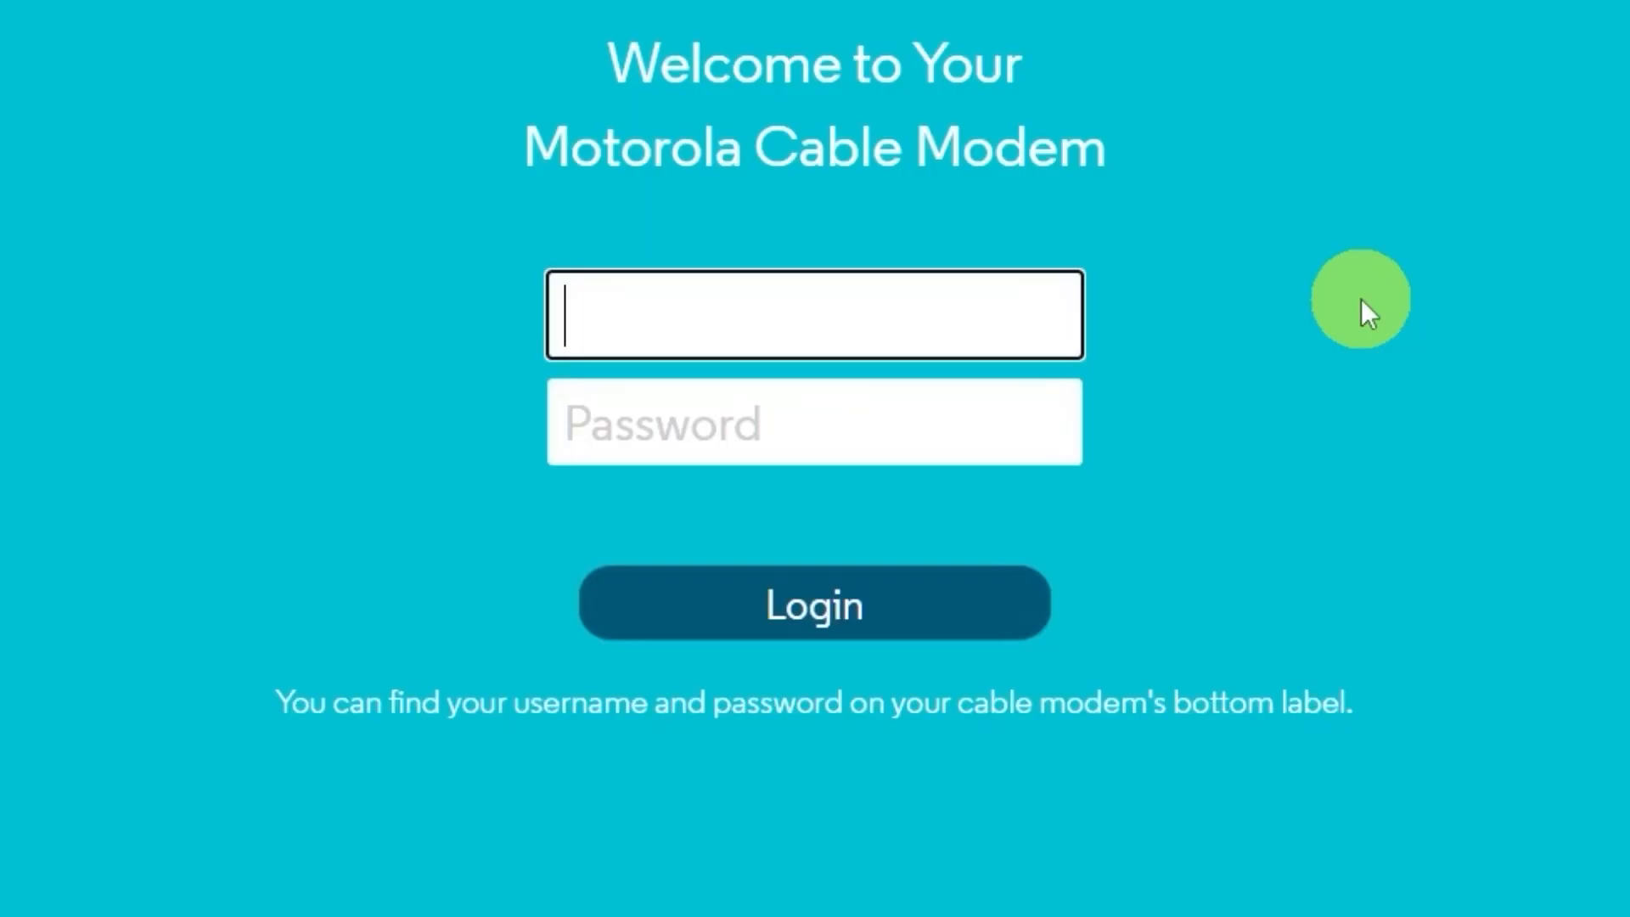
pyautogui.write('admin')
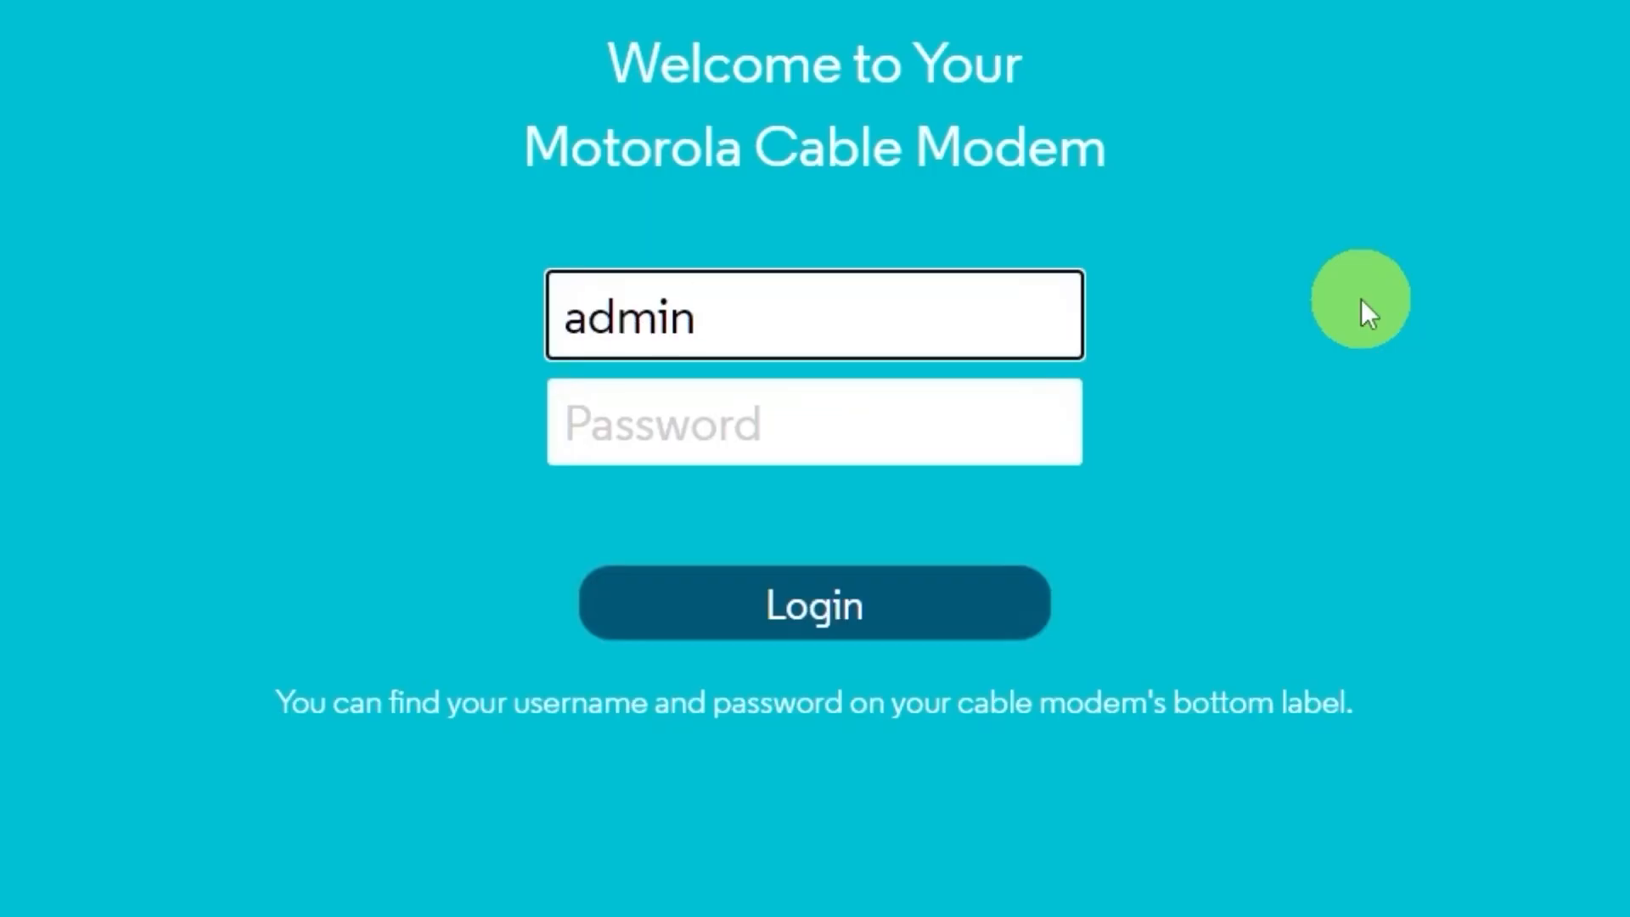
pyautogui.click(884, 422)
pyautogui.write('motorola')
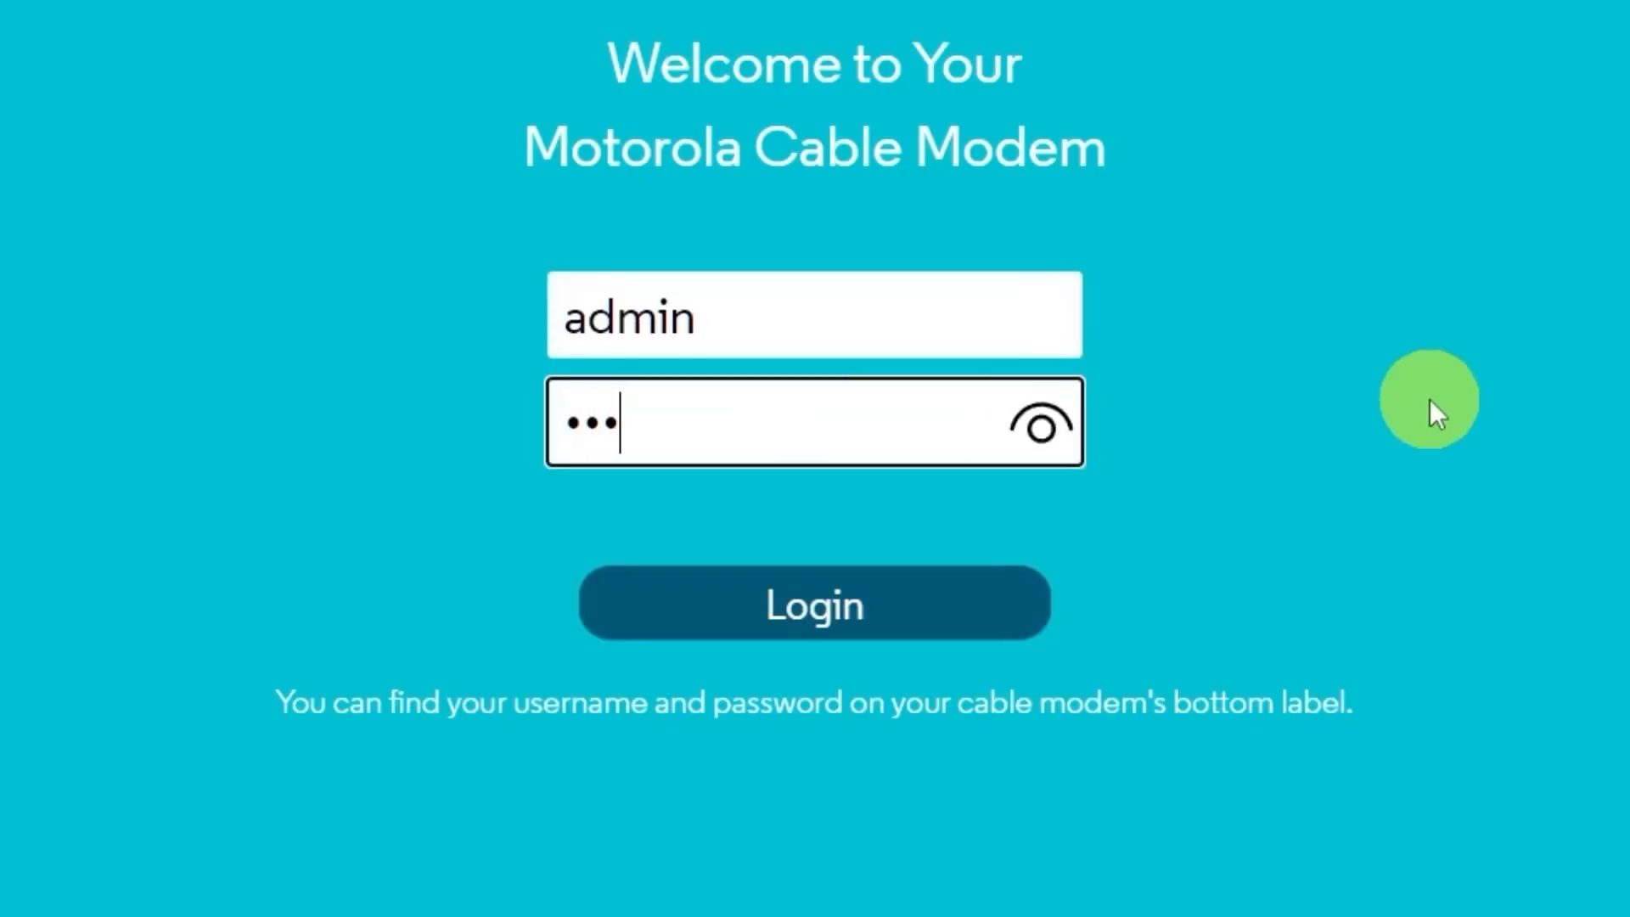
pyautogui.click(1041, 424)
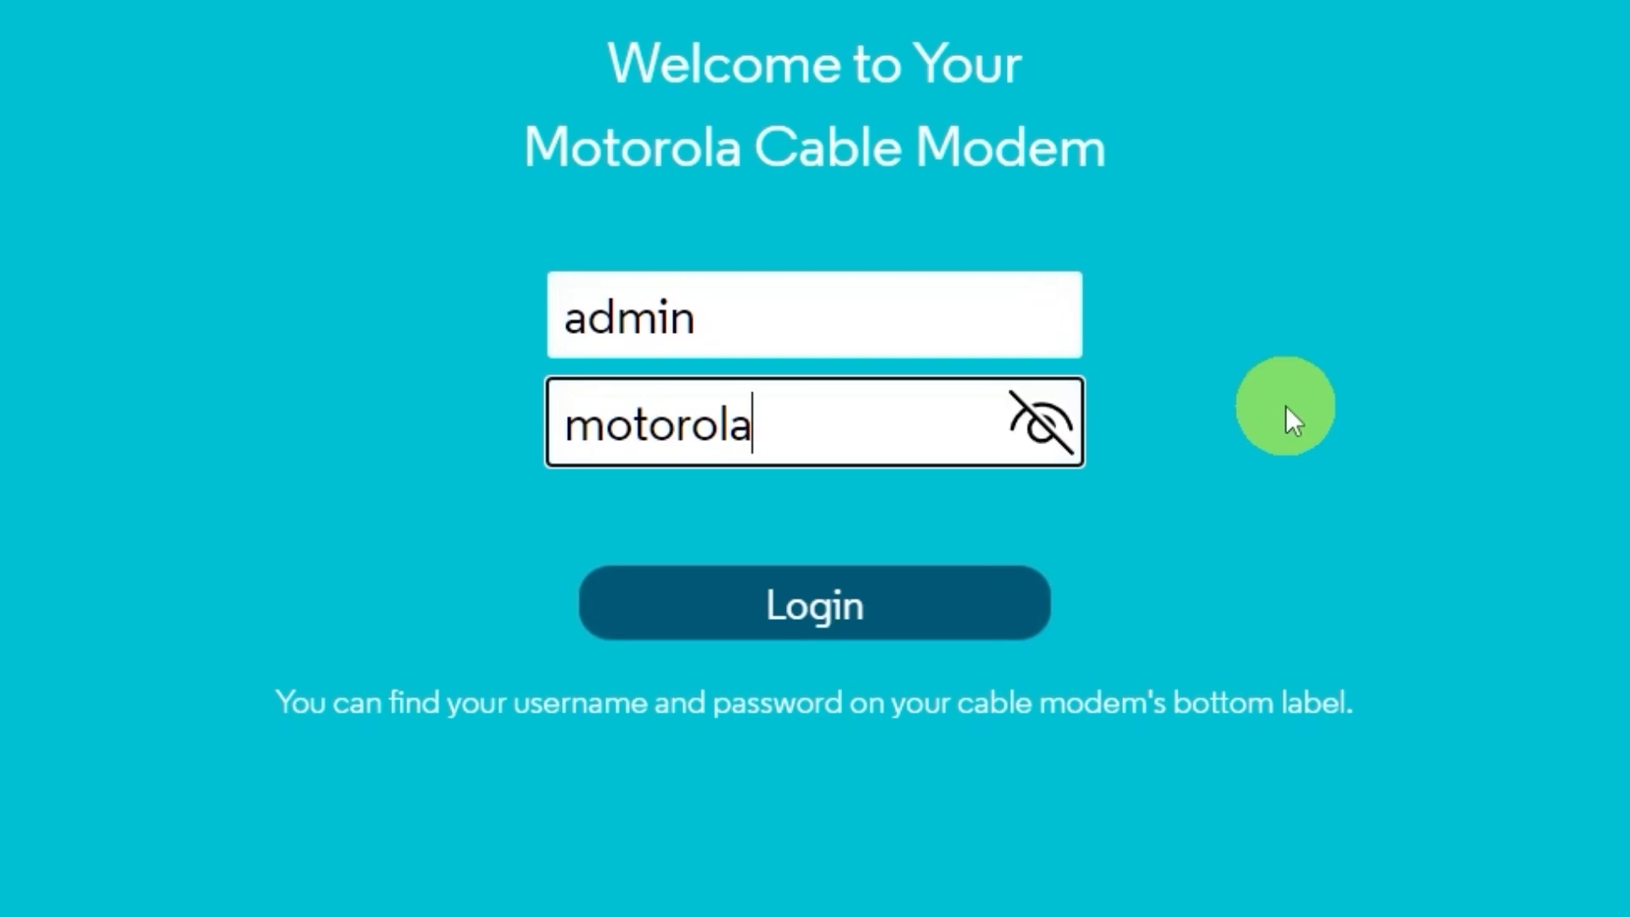
pyautogui.click(1297, 591)
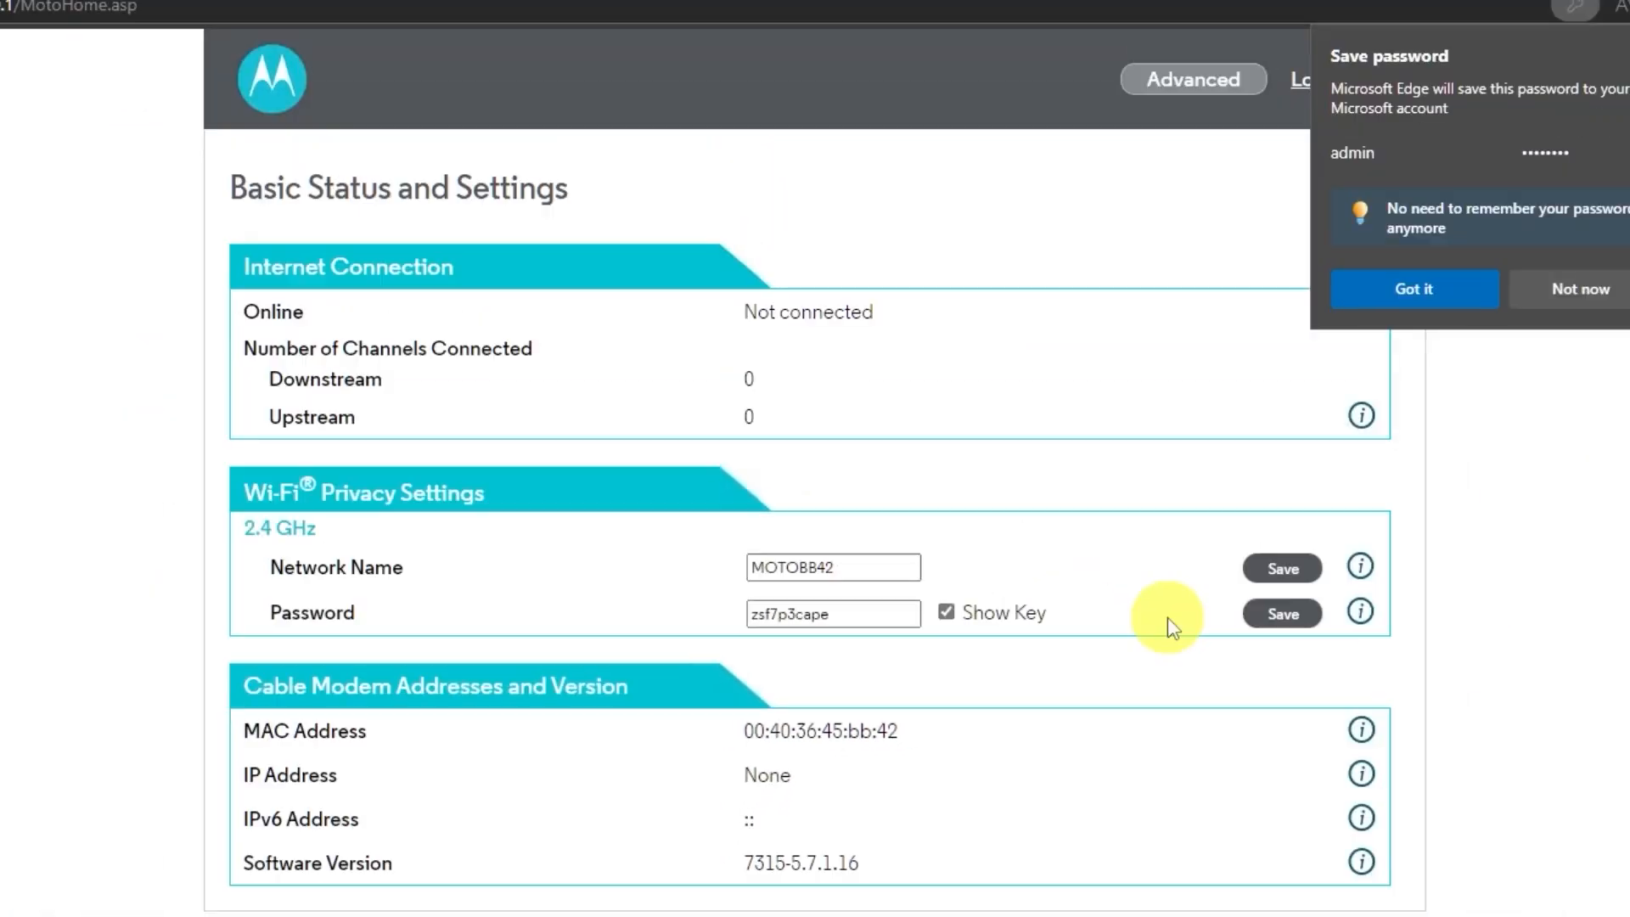
# Step: Decline Edge's password prompt and rename the 2.4 GHz network from MOTOBB42 to motorola
pyautogui.click(1601, 297)
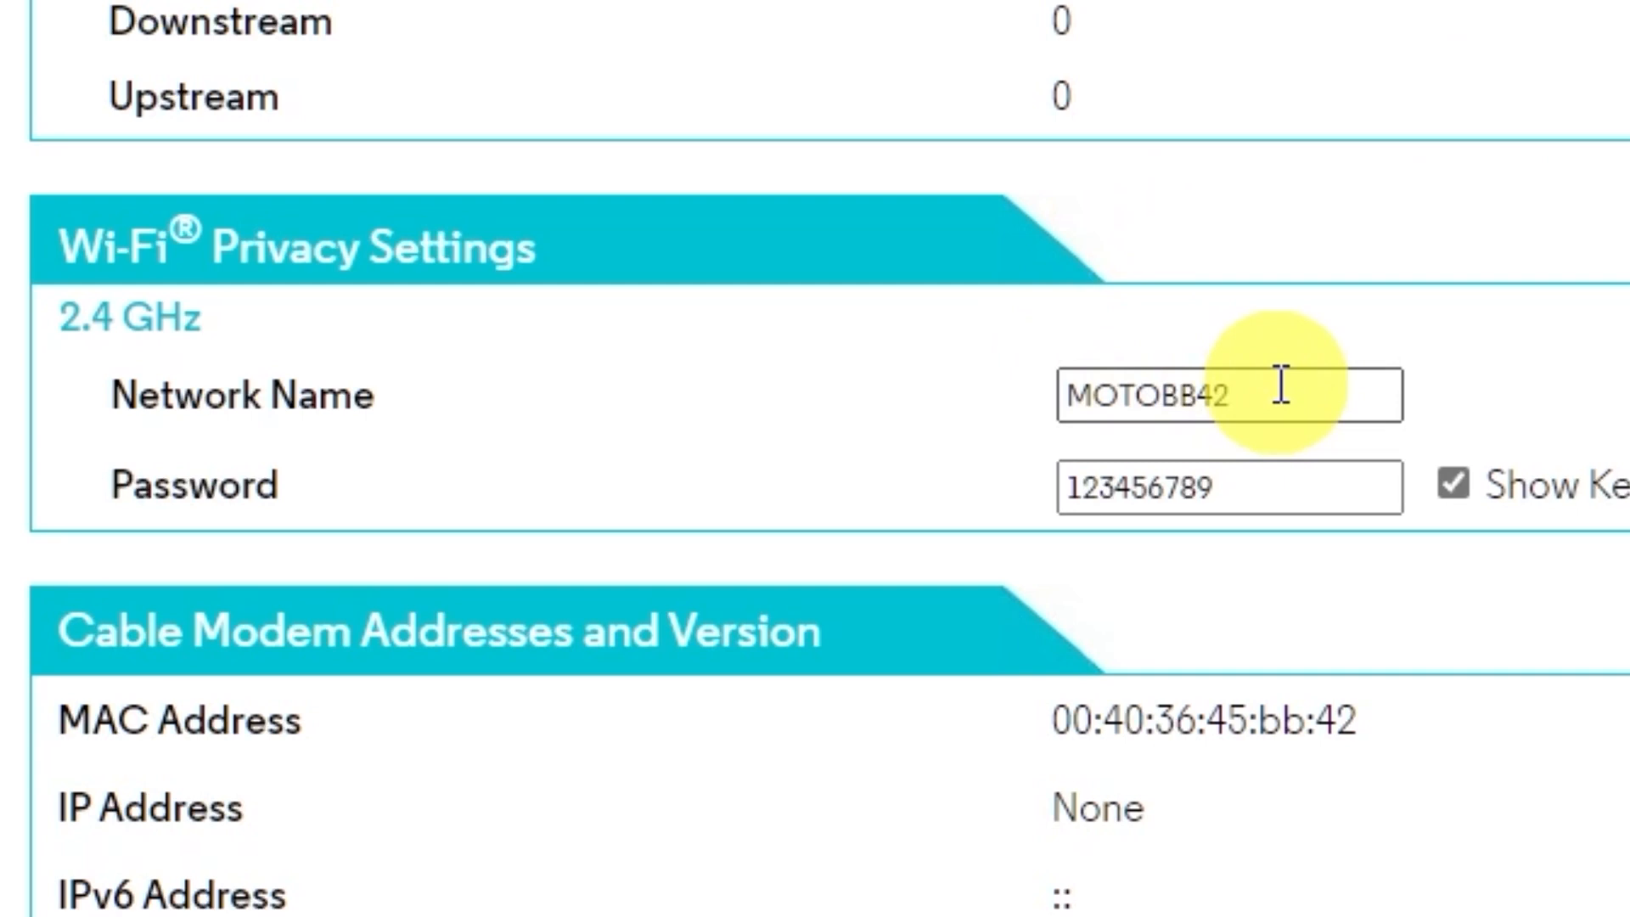
pyautogui.click(1281, 385)
pyautogui.hotkey('ctrl', 'a')
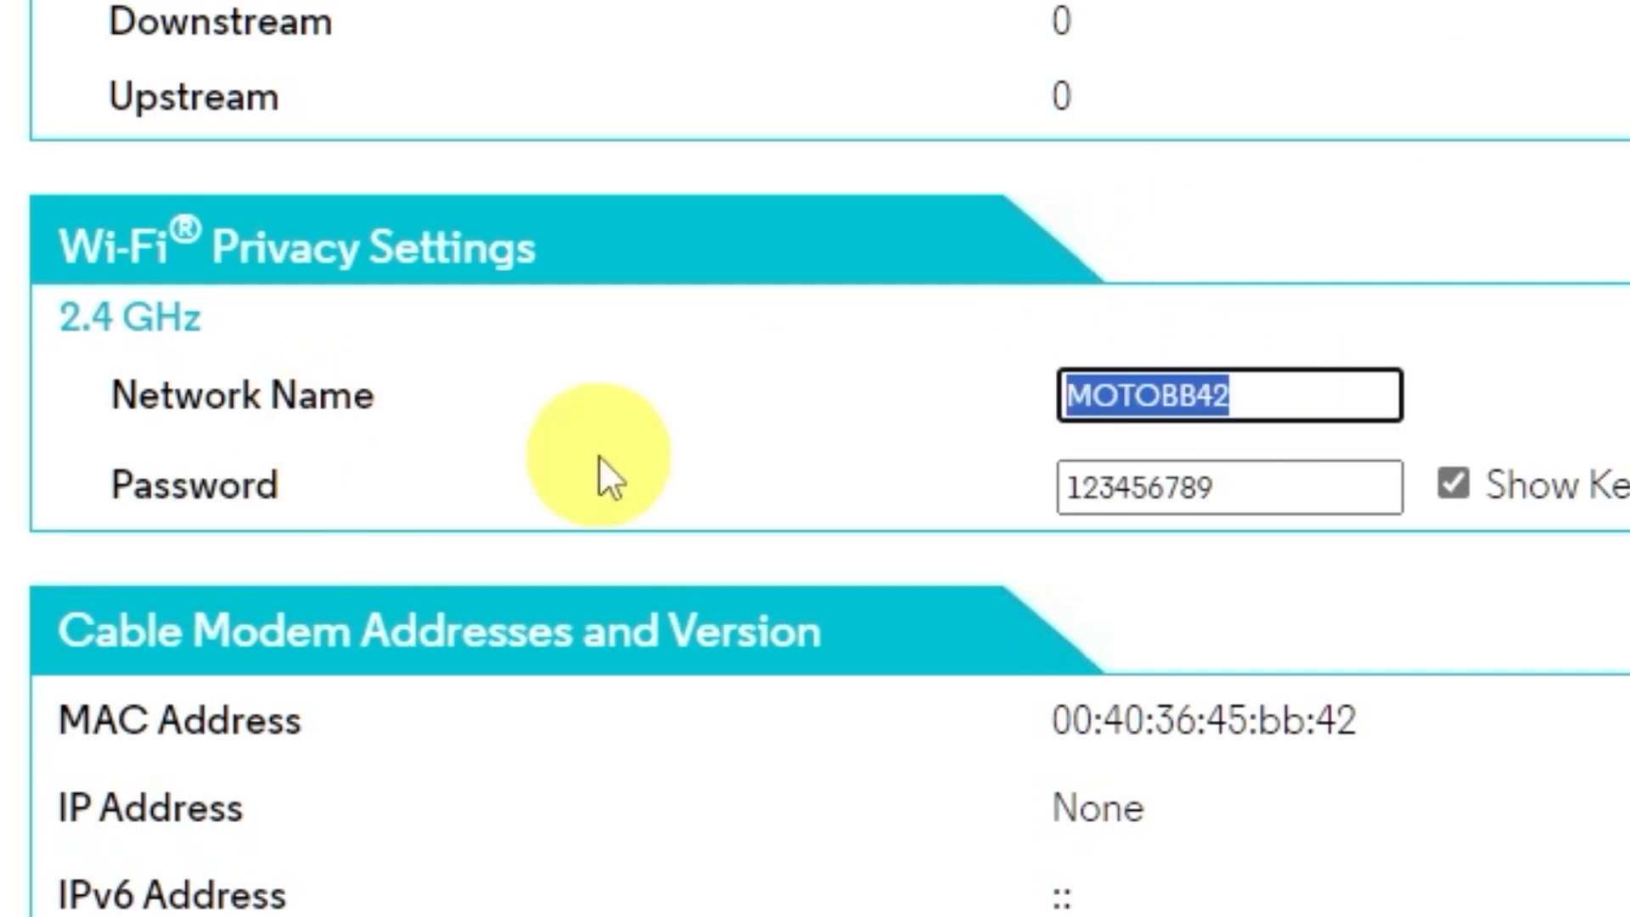
pyautogui.write('motorola')
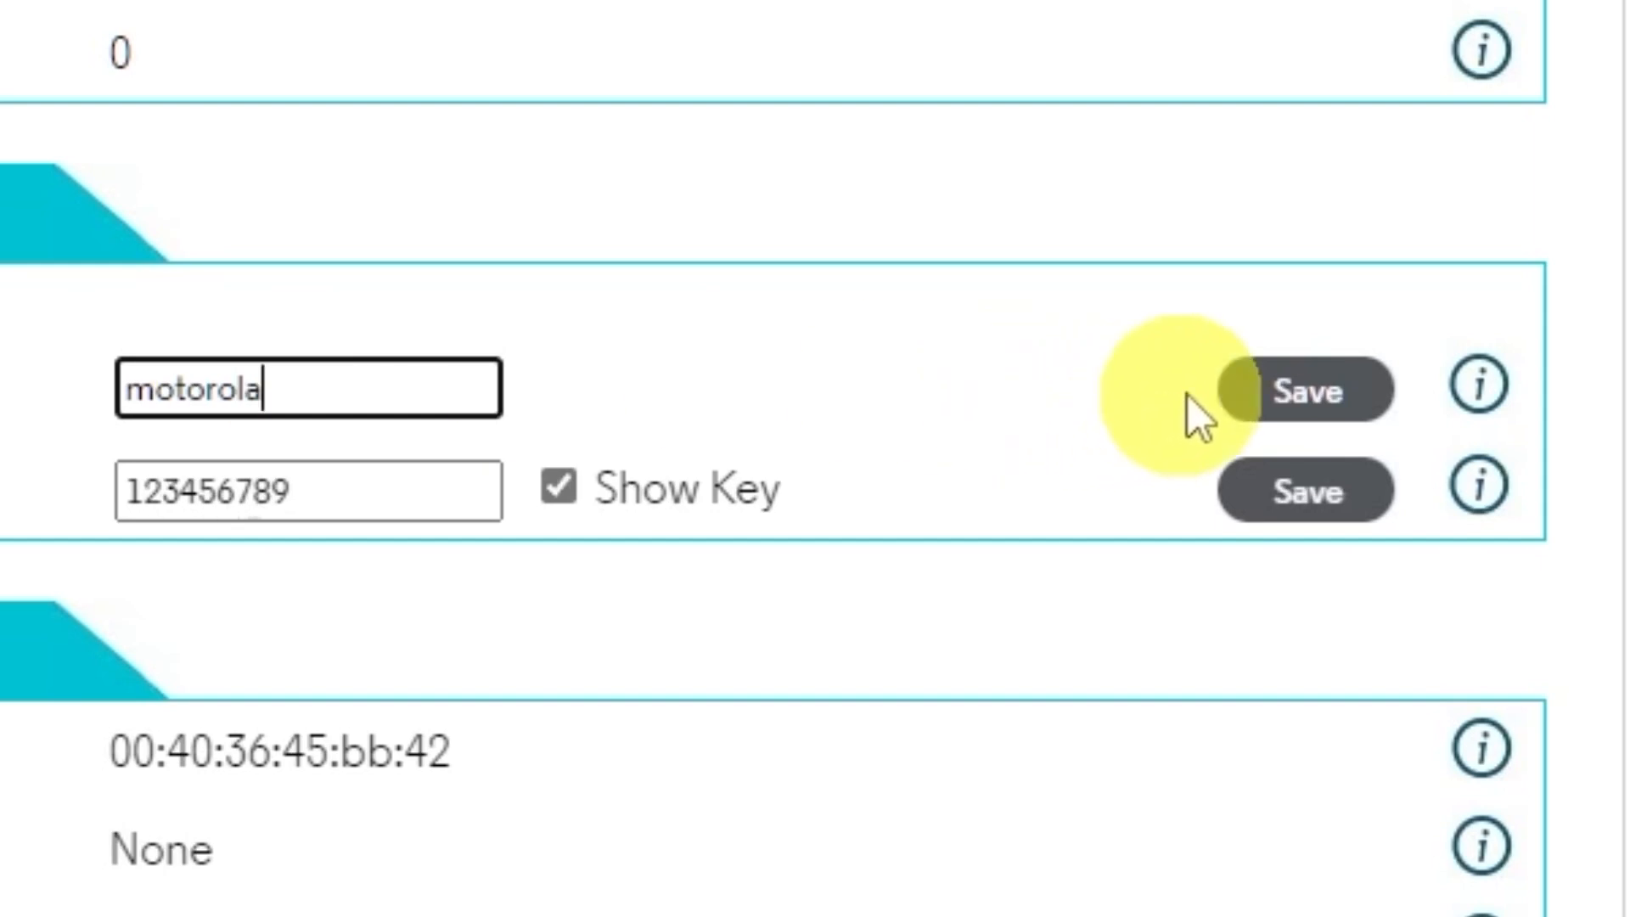
pyautogui.click(1245, 386)
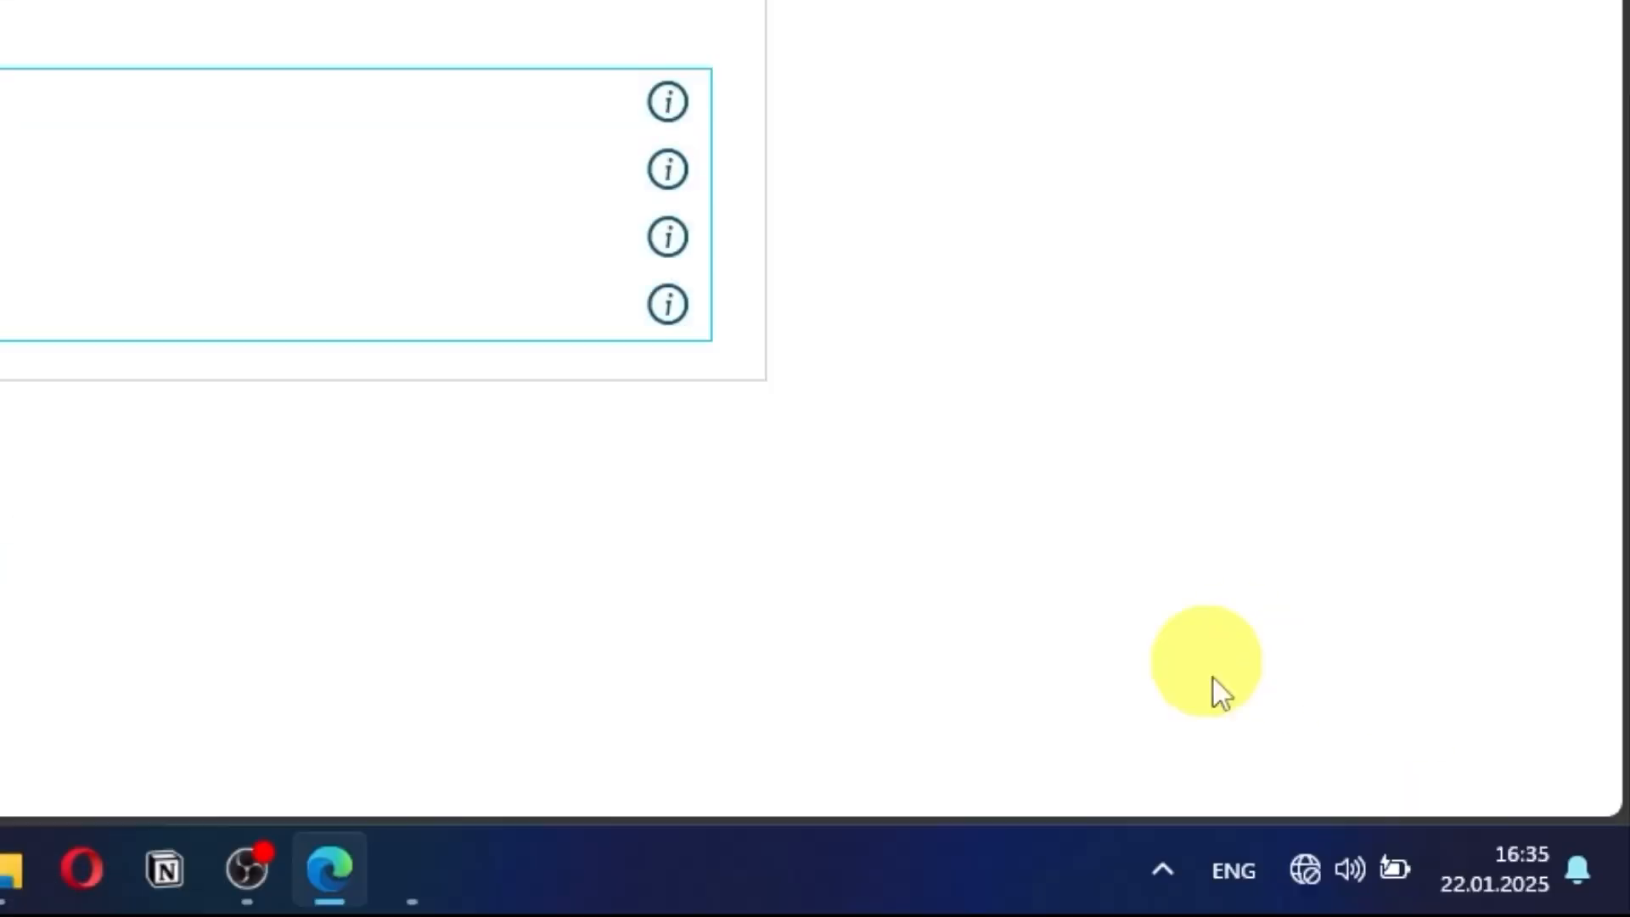
# Step: Start connecting the PC to the motorola Wi-Fi network from Windows quick settings
pyautogui.click(1306, 862)
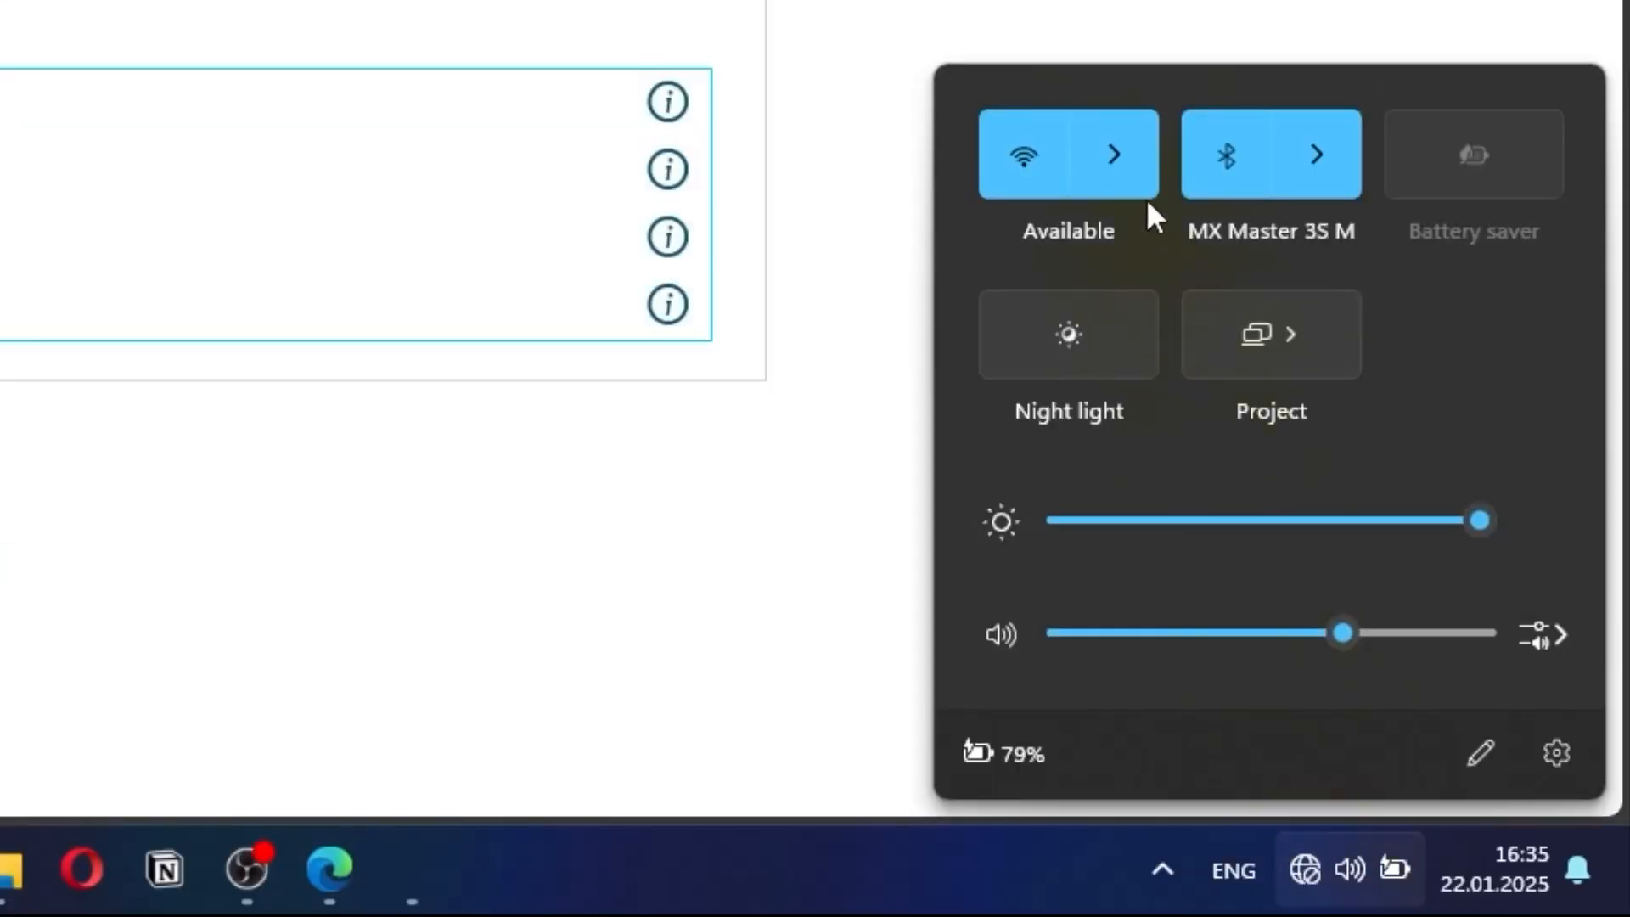
pyautogui.click(1134, 153)
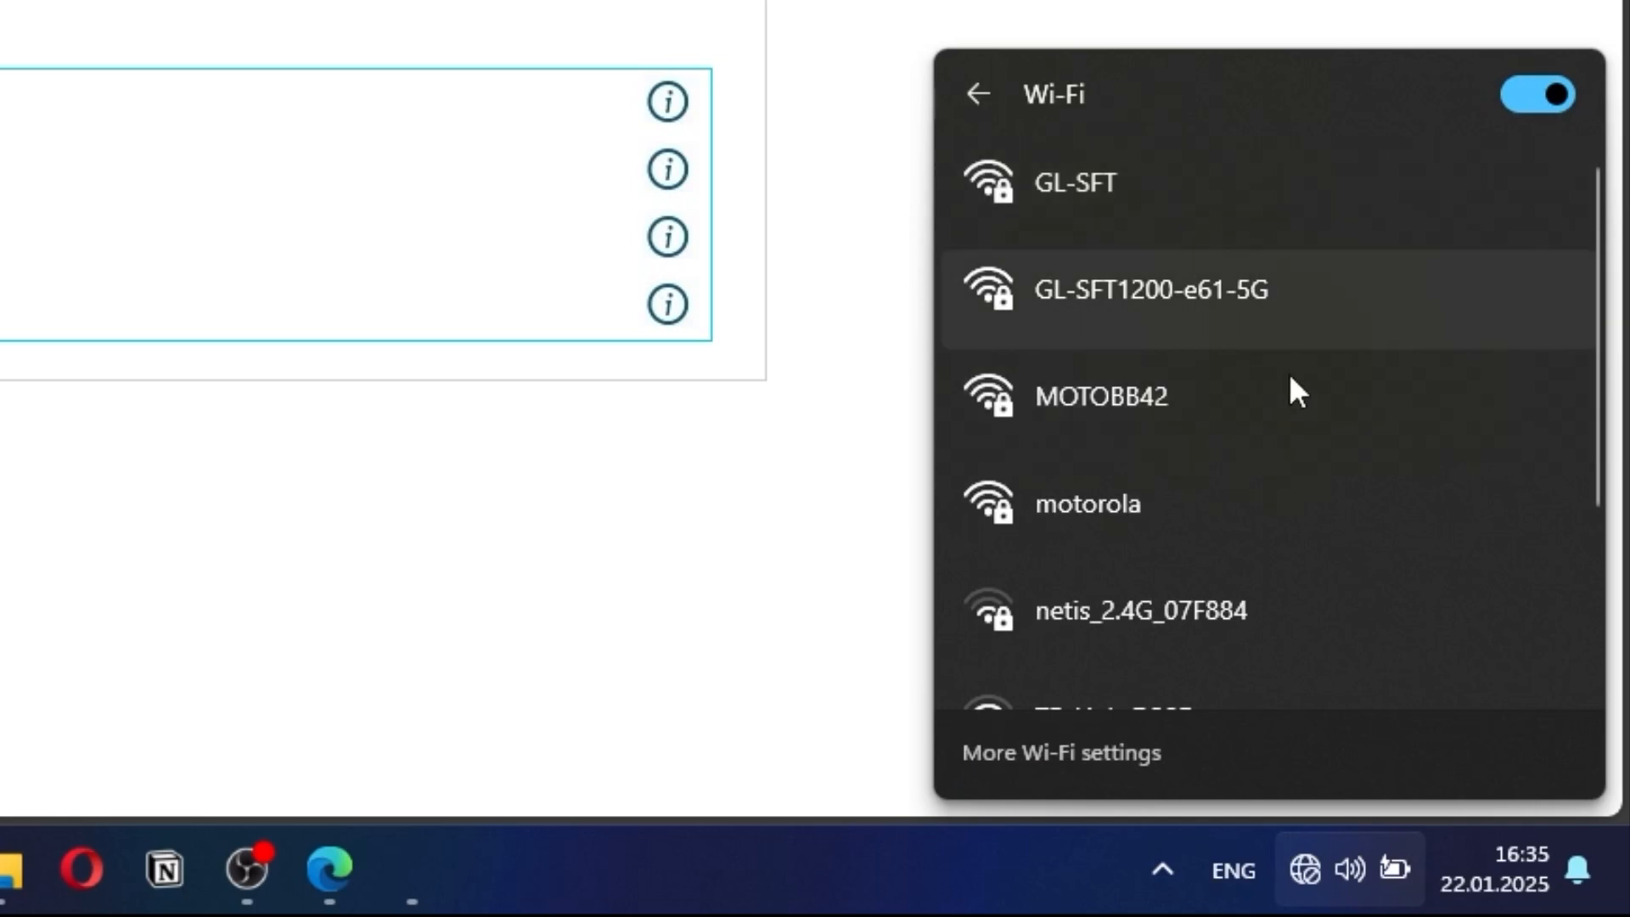
pyautogui.click(1247, 502)
pyautogui.scroll(-2, 1411, 573)
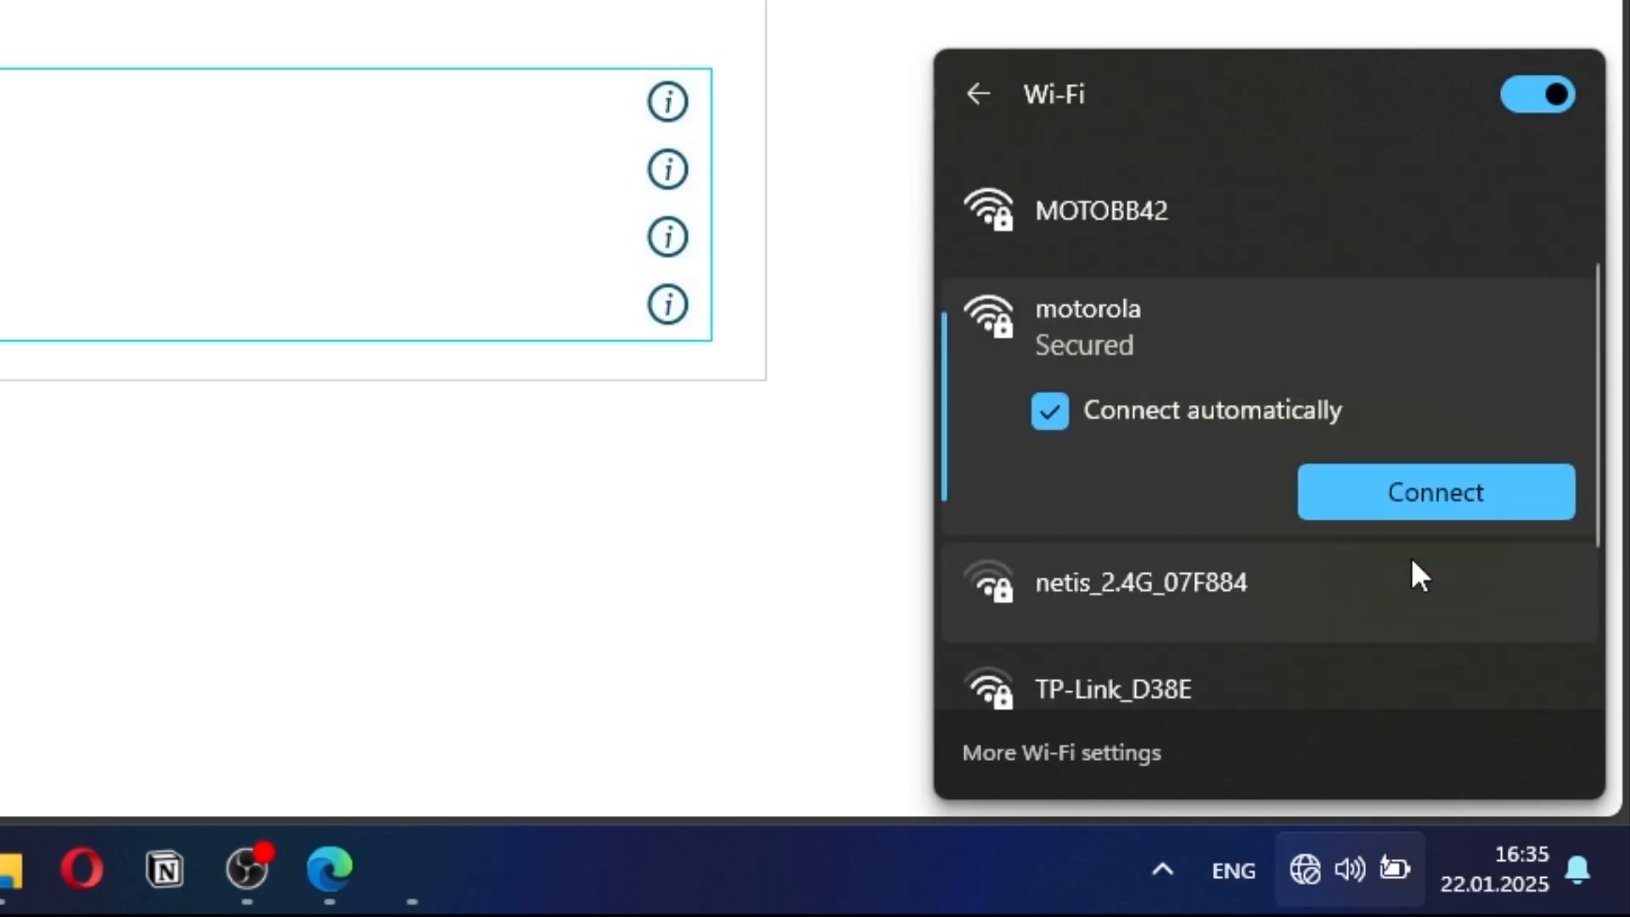
pyautogui.click(1515, 497)
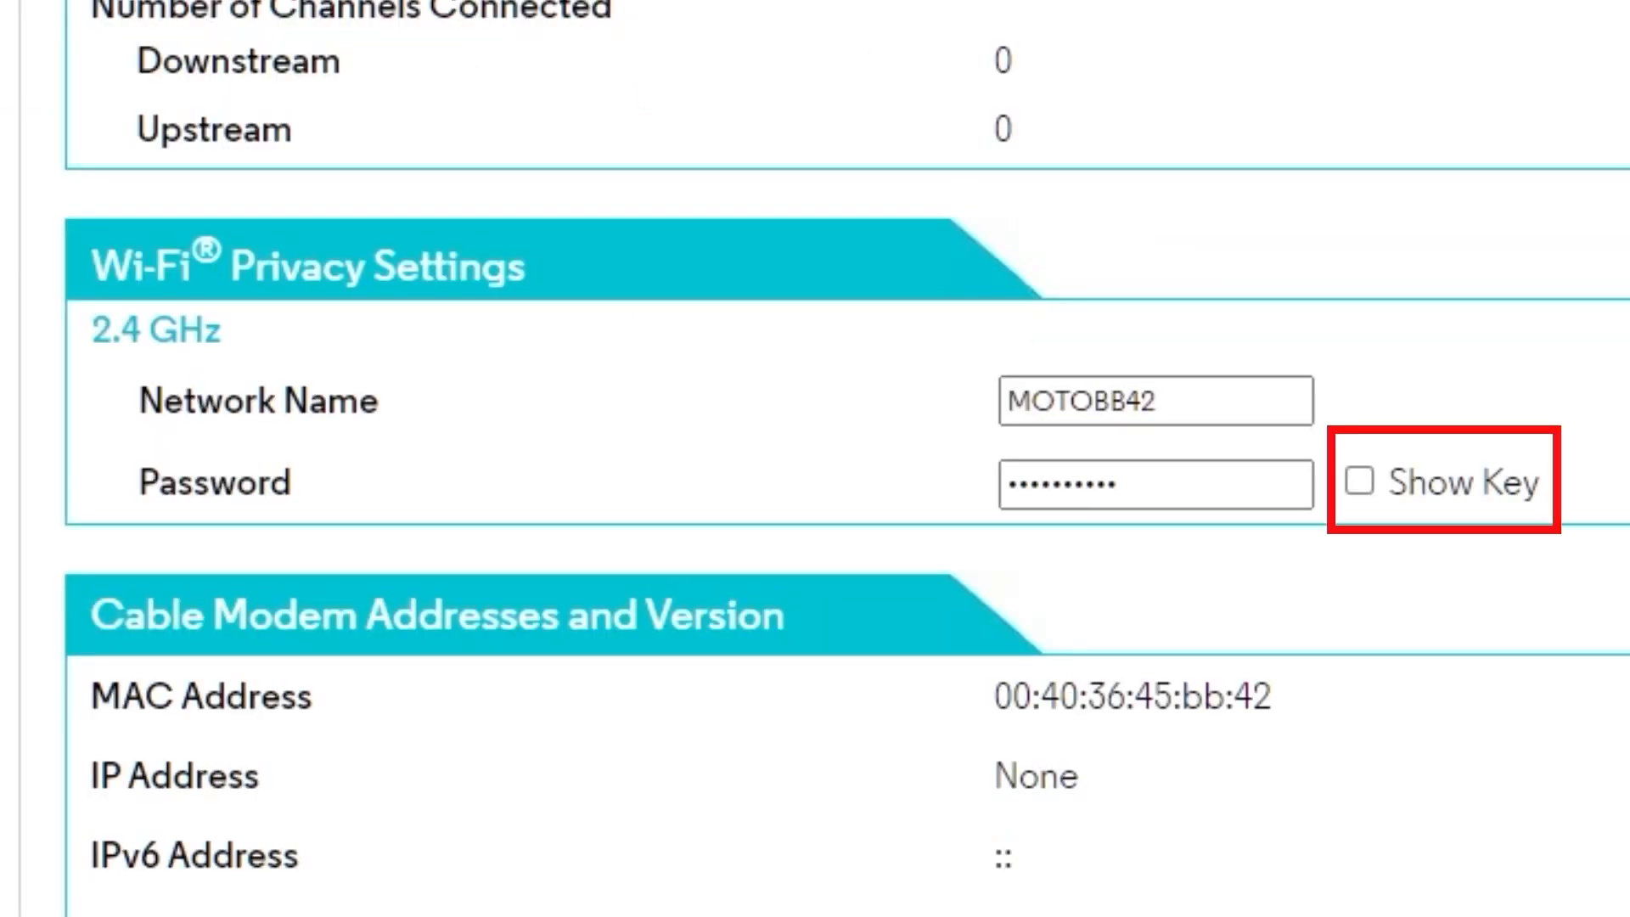
# Step: Reveal the 2.4 GHz Wi-Fi key, replace it with a new password, and save
pyautogui.click(1358, 480)
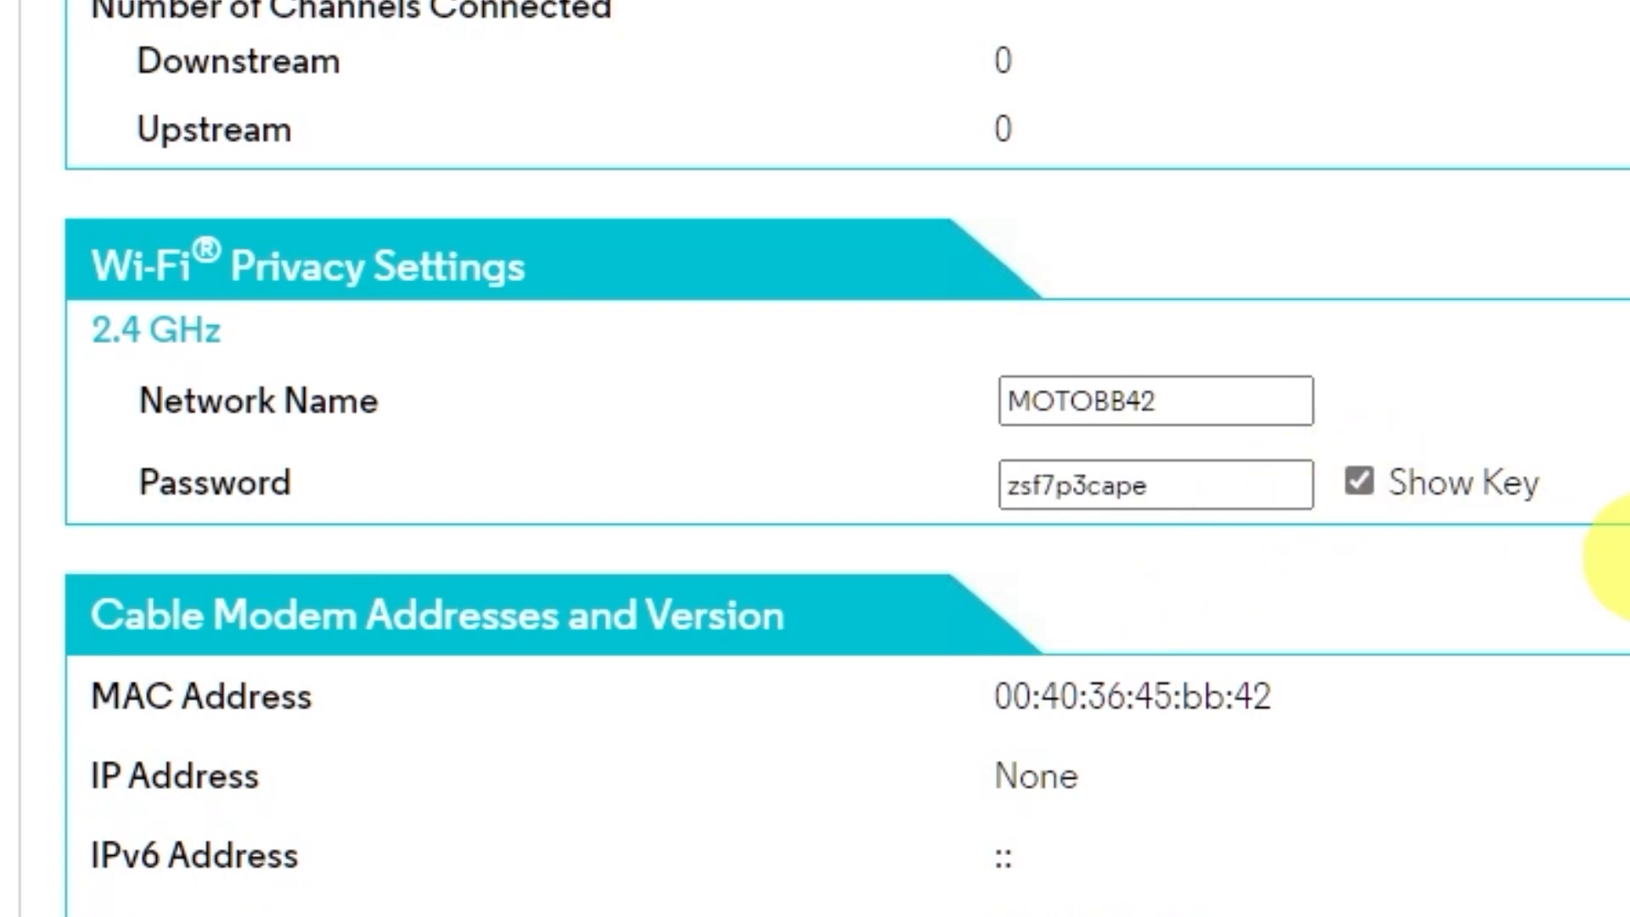
pyautogui.moveTo(1205, 500); pyautogui.dragTo(914, 485)
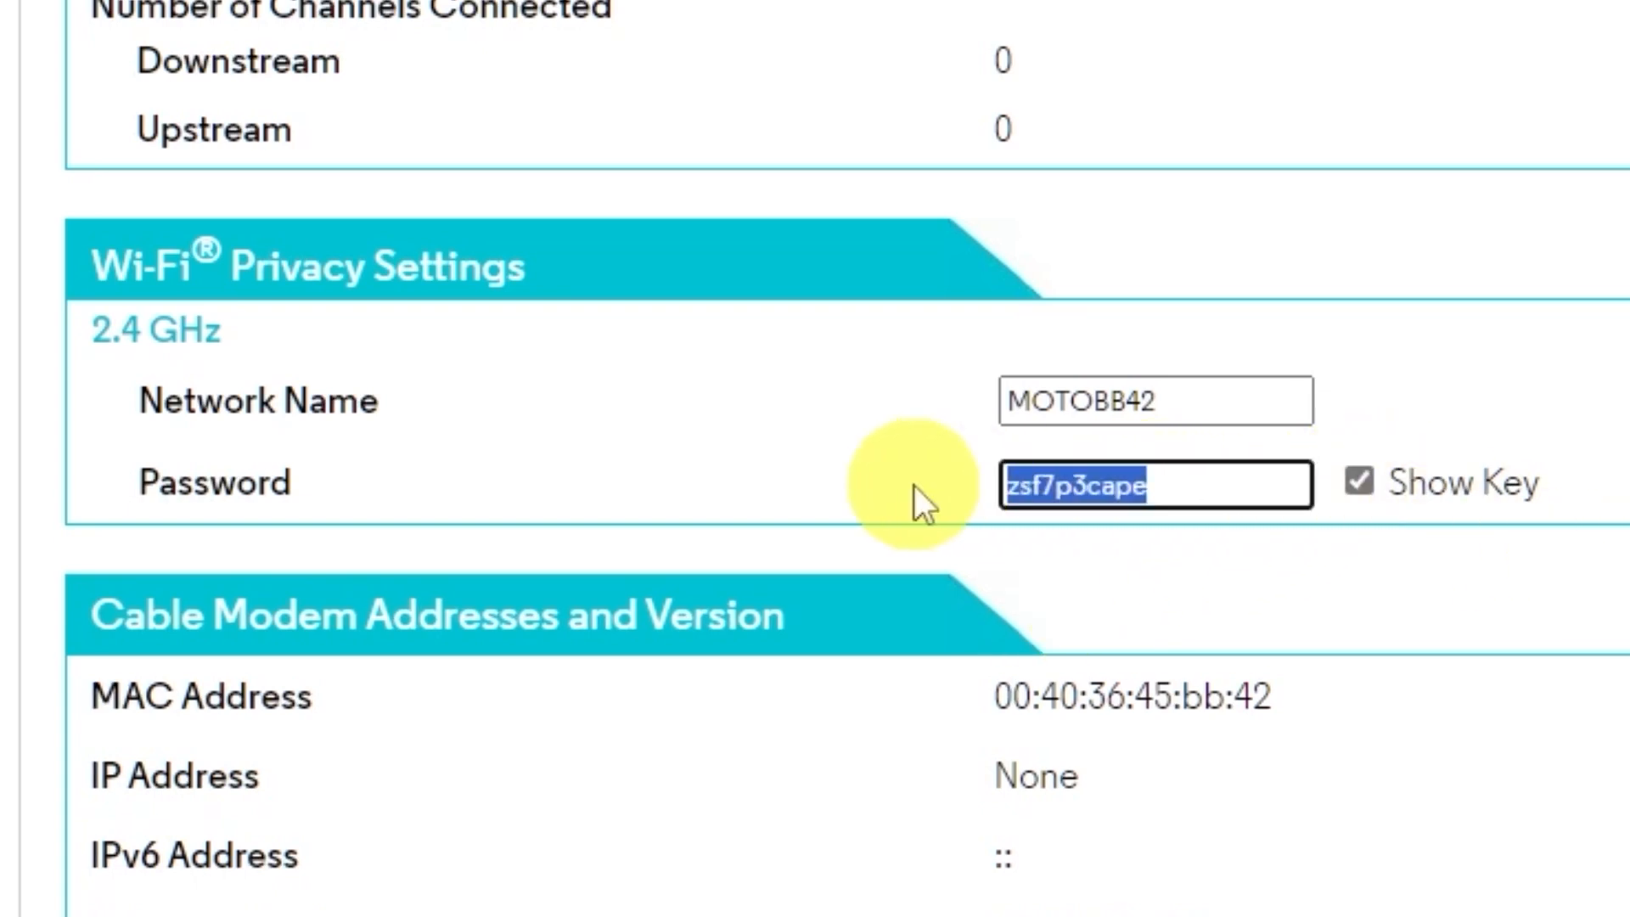
pyautogui.write('1234567')
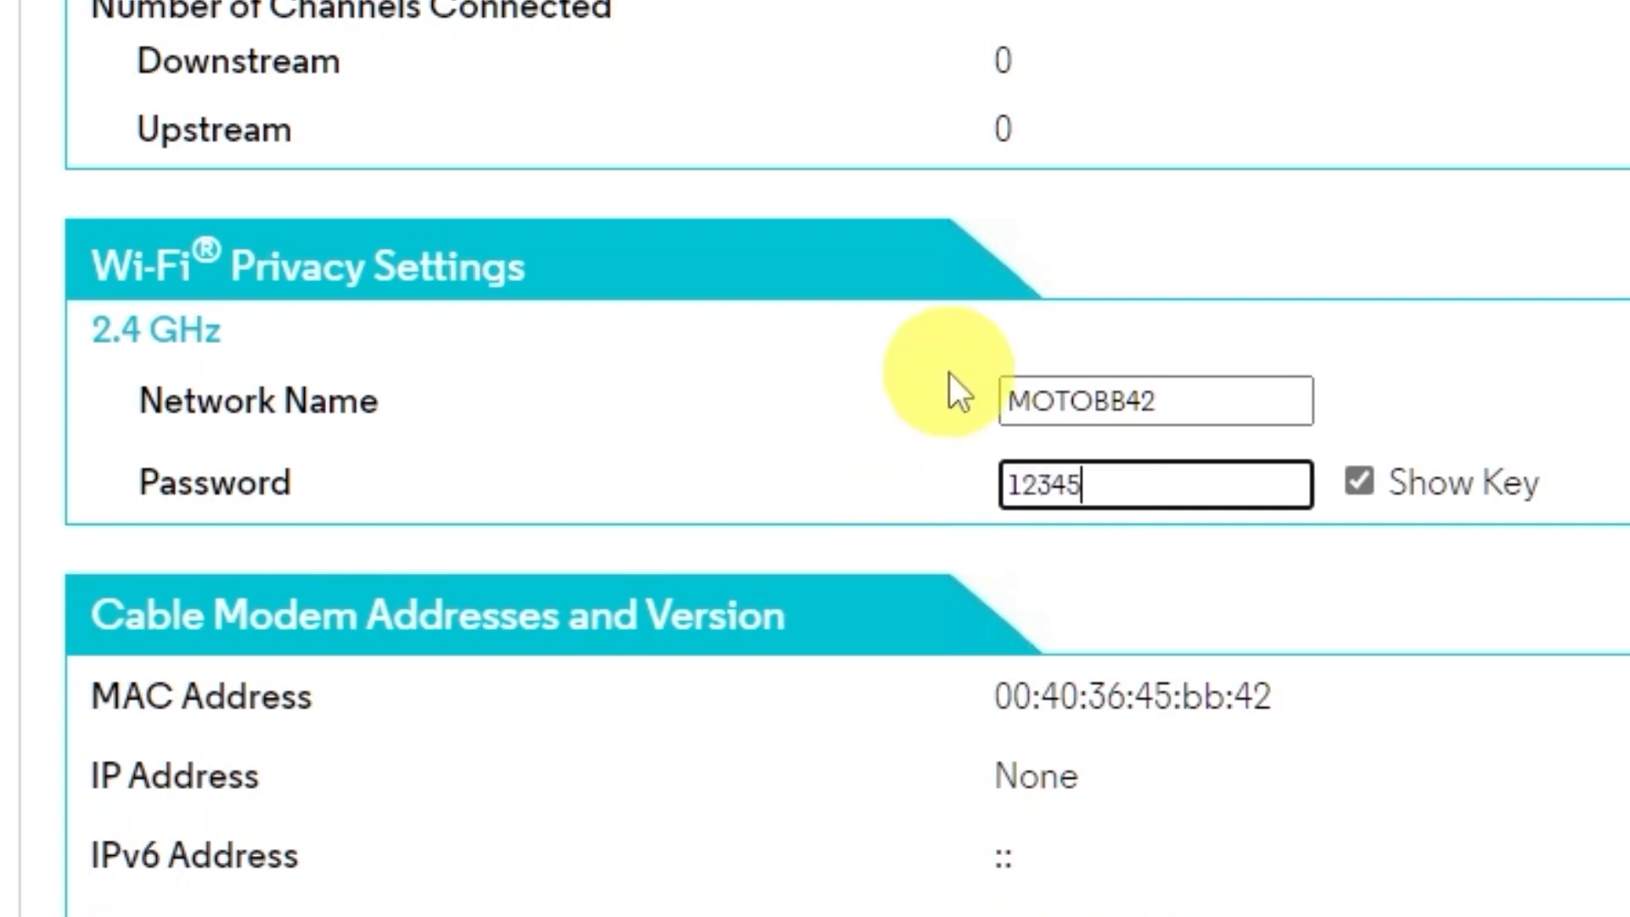
pyautogui.write('89')
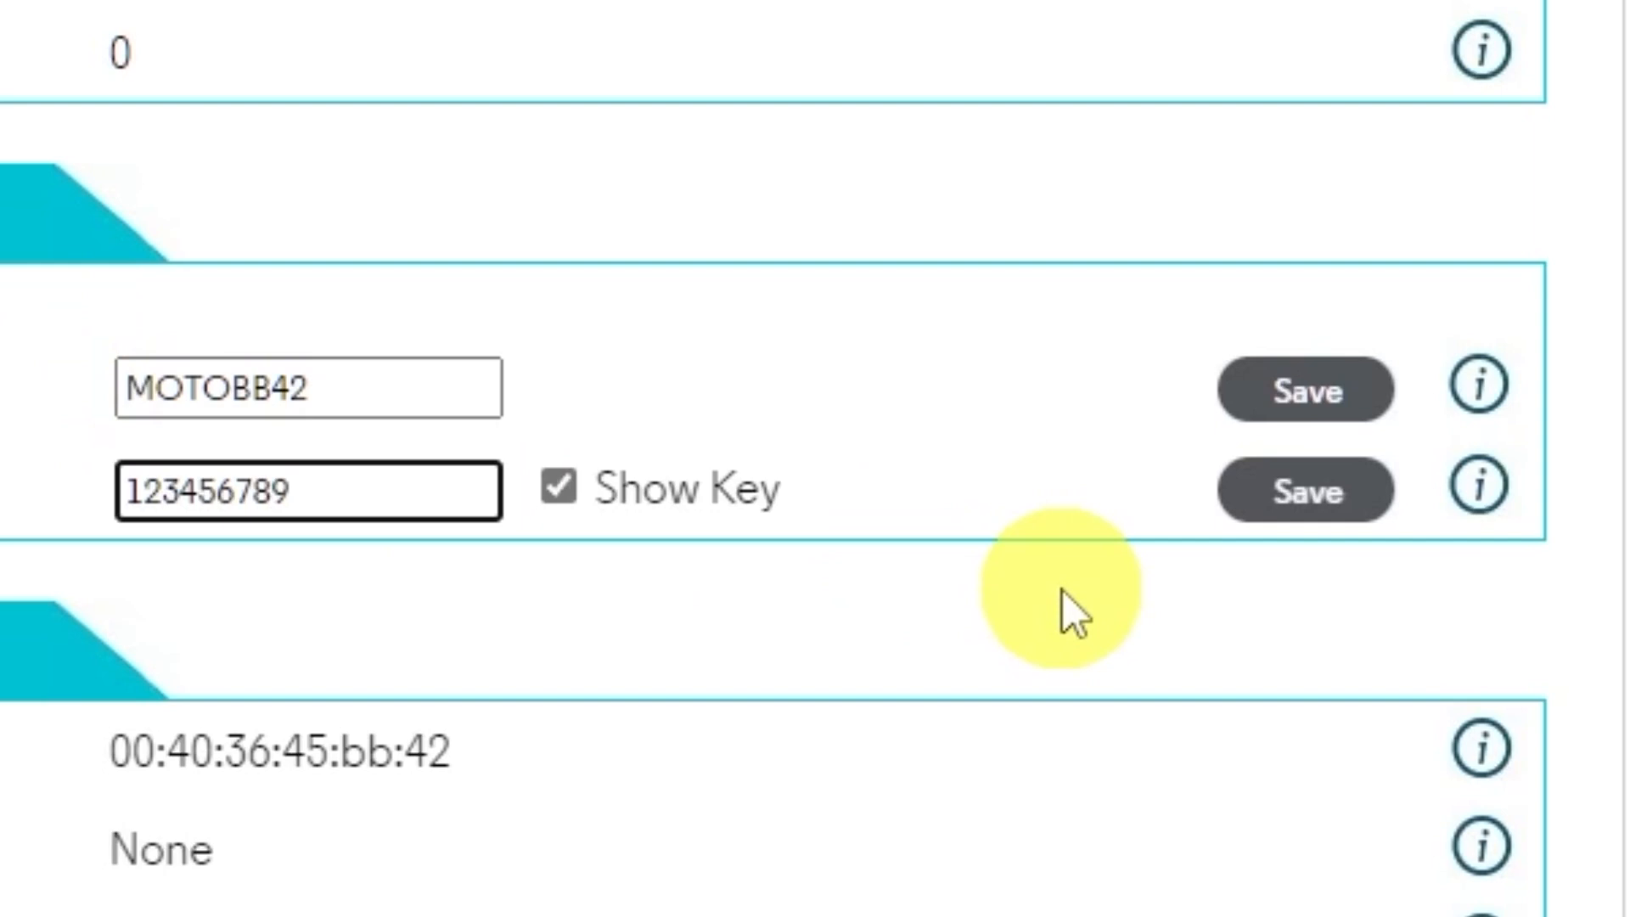
pyautogui.click(1273, 501)
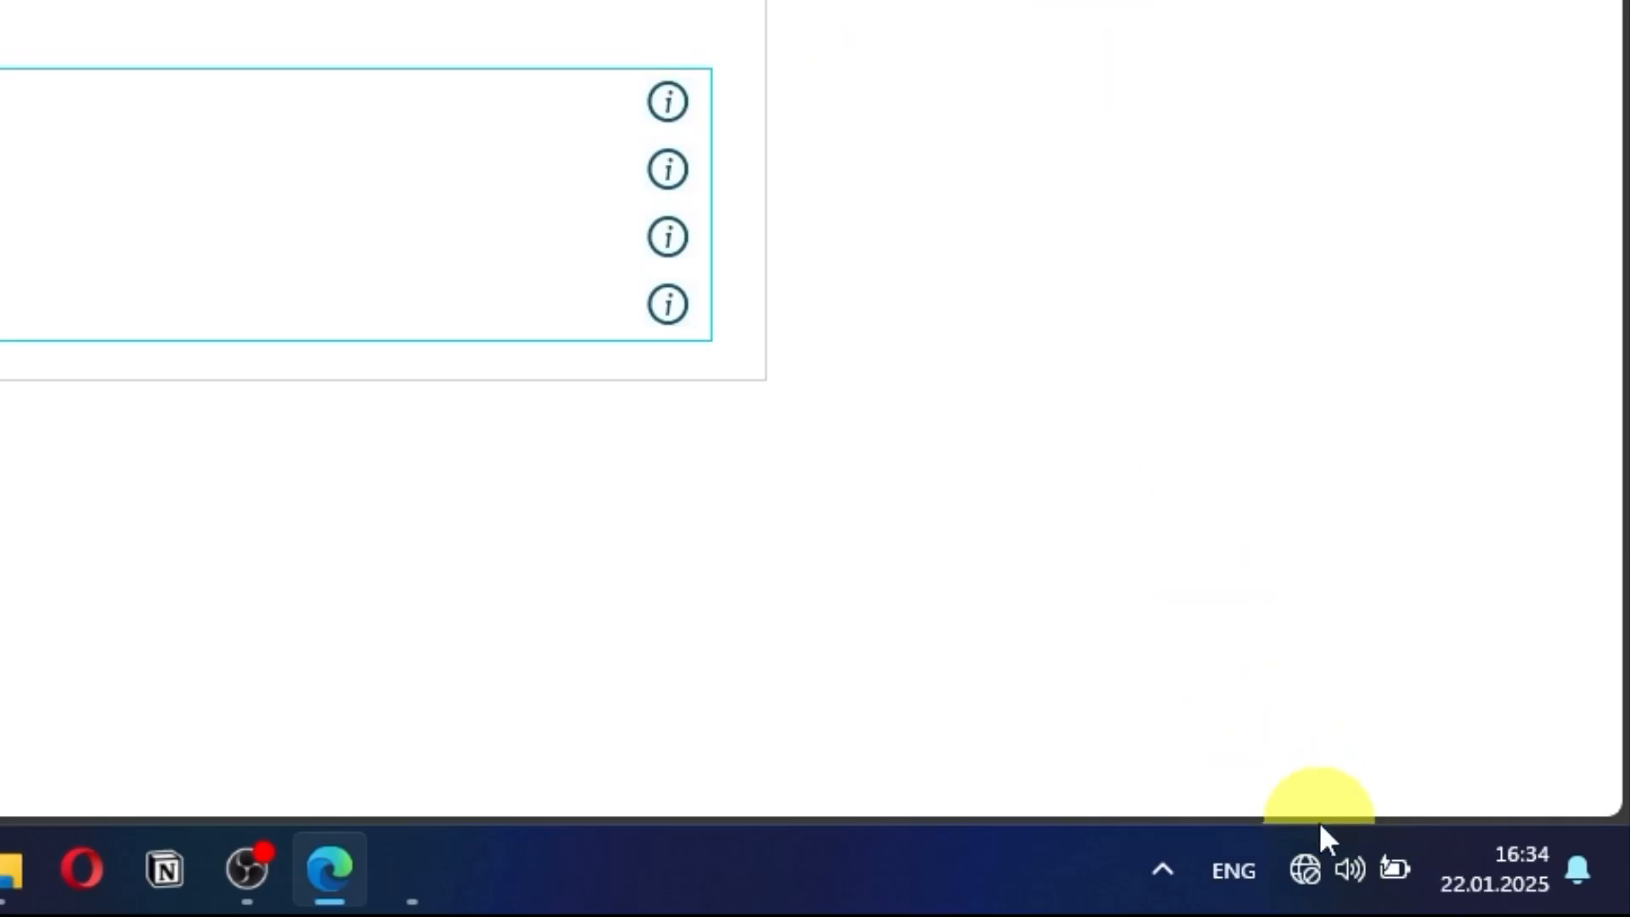
# Step: Connect the PC to MOTOBB42 with auto-connect off, entering the new security key
pyautogui.click(1311, 861)
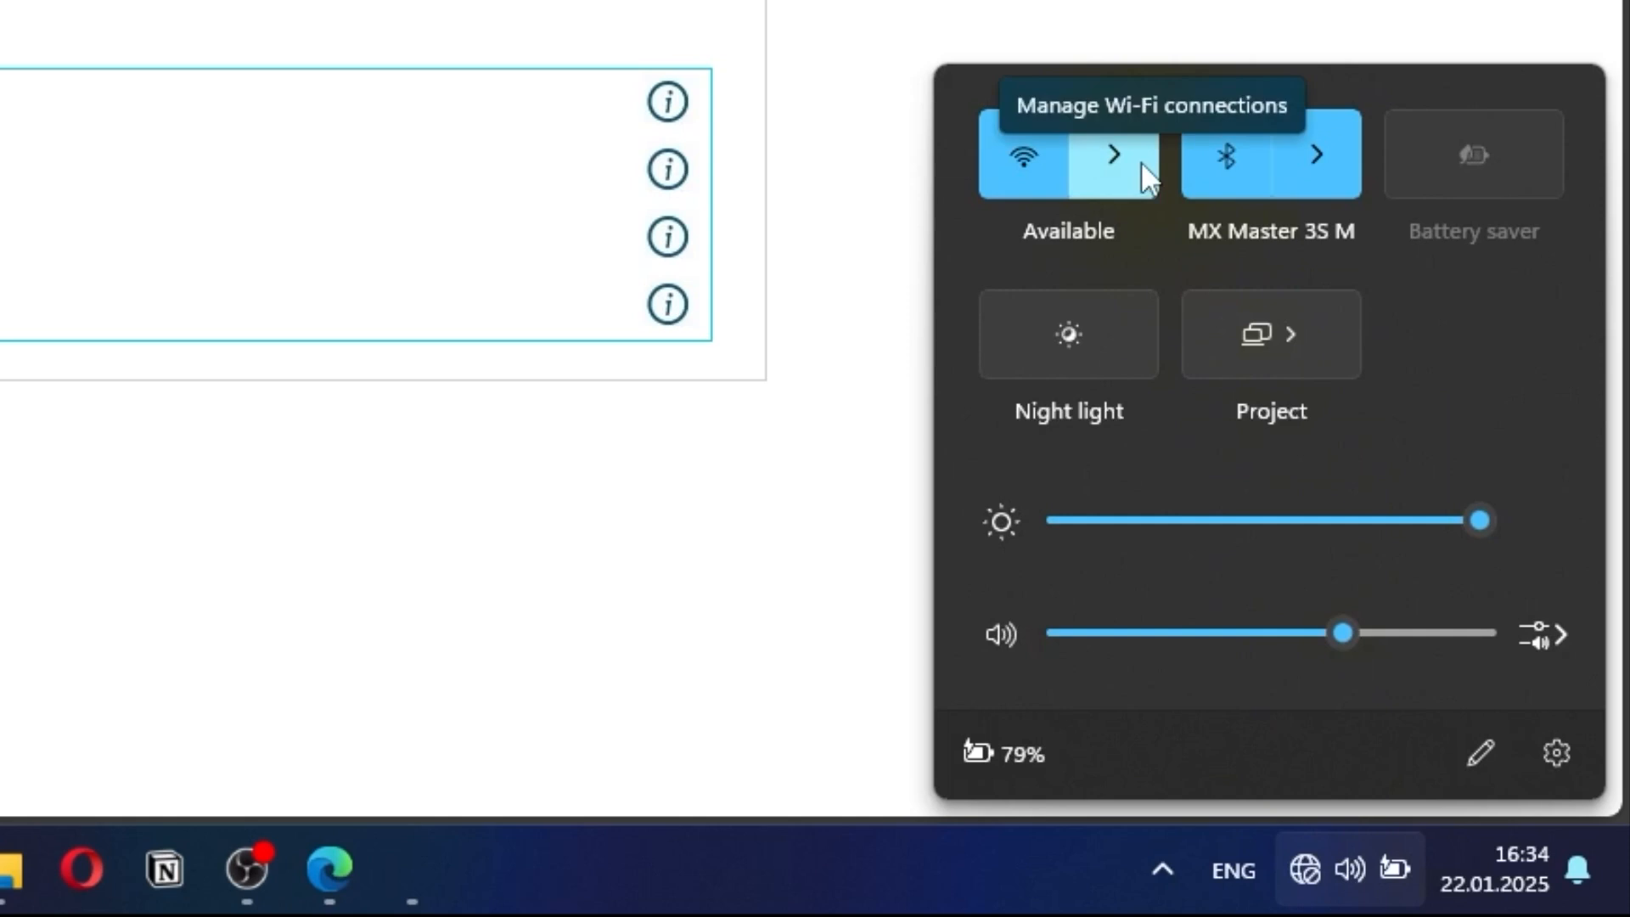
pyautogui.click(1139, 160)
pyautogui.click(1219, 394)
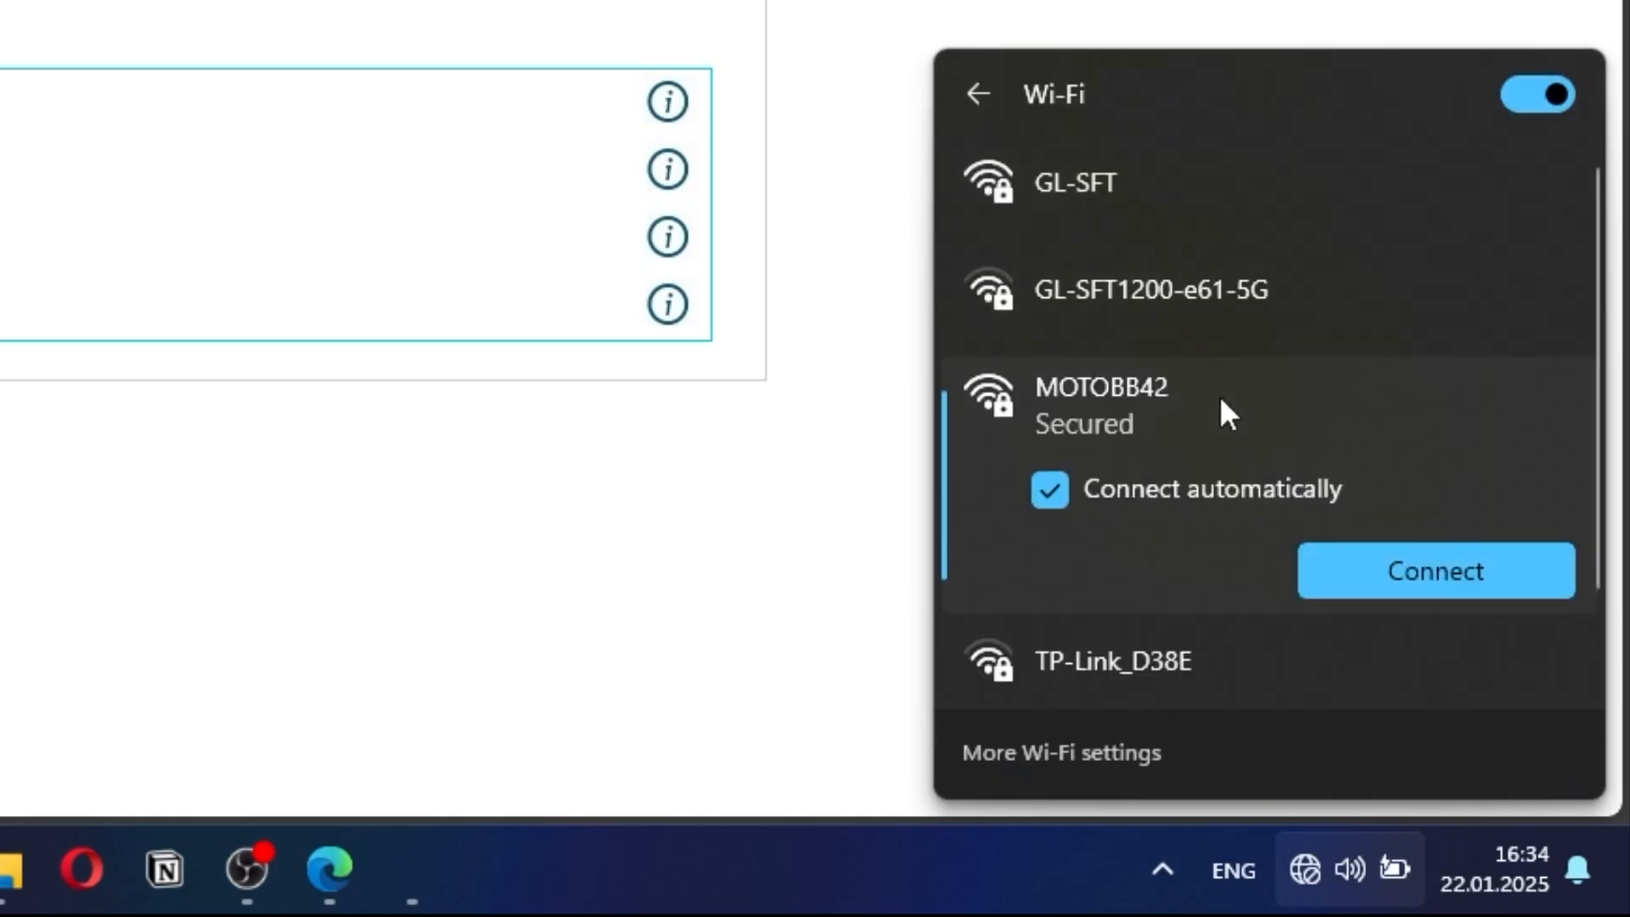
pyautogui.click(1189, 466)
pyautogui.click(1384, 574)
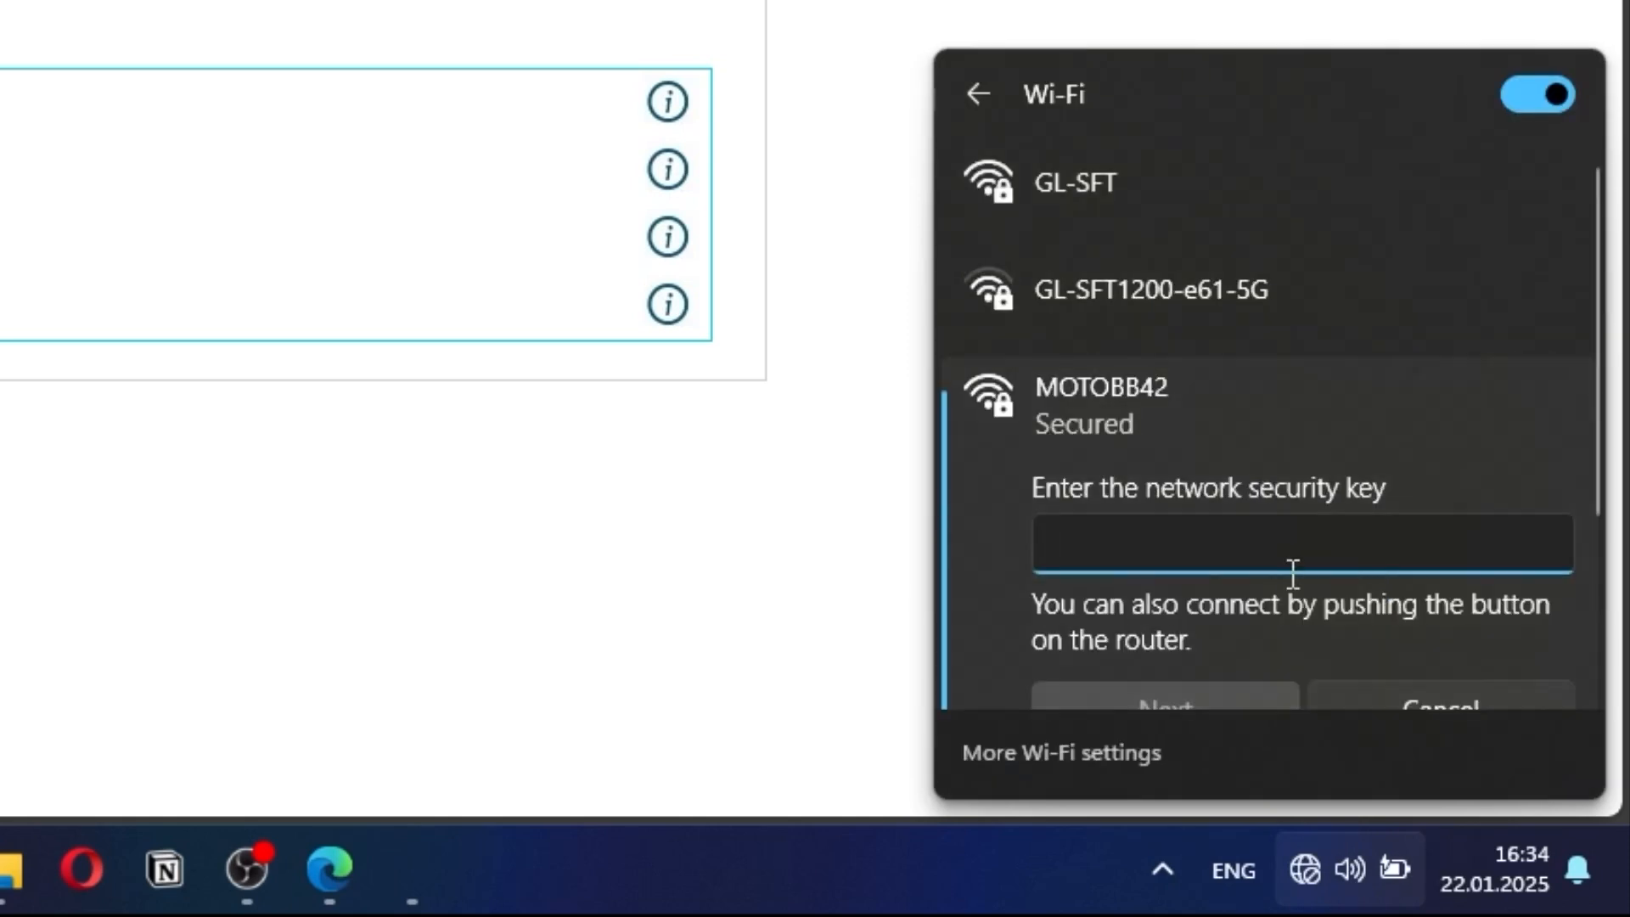
pyautogui.write('•••••••••')
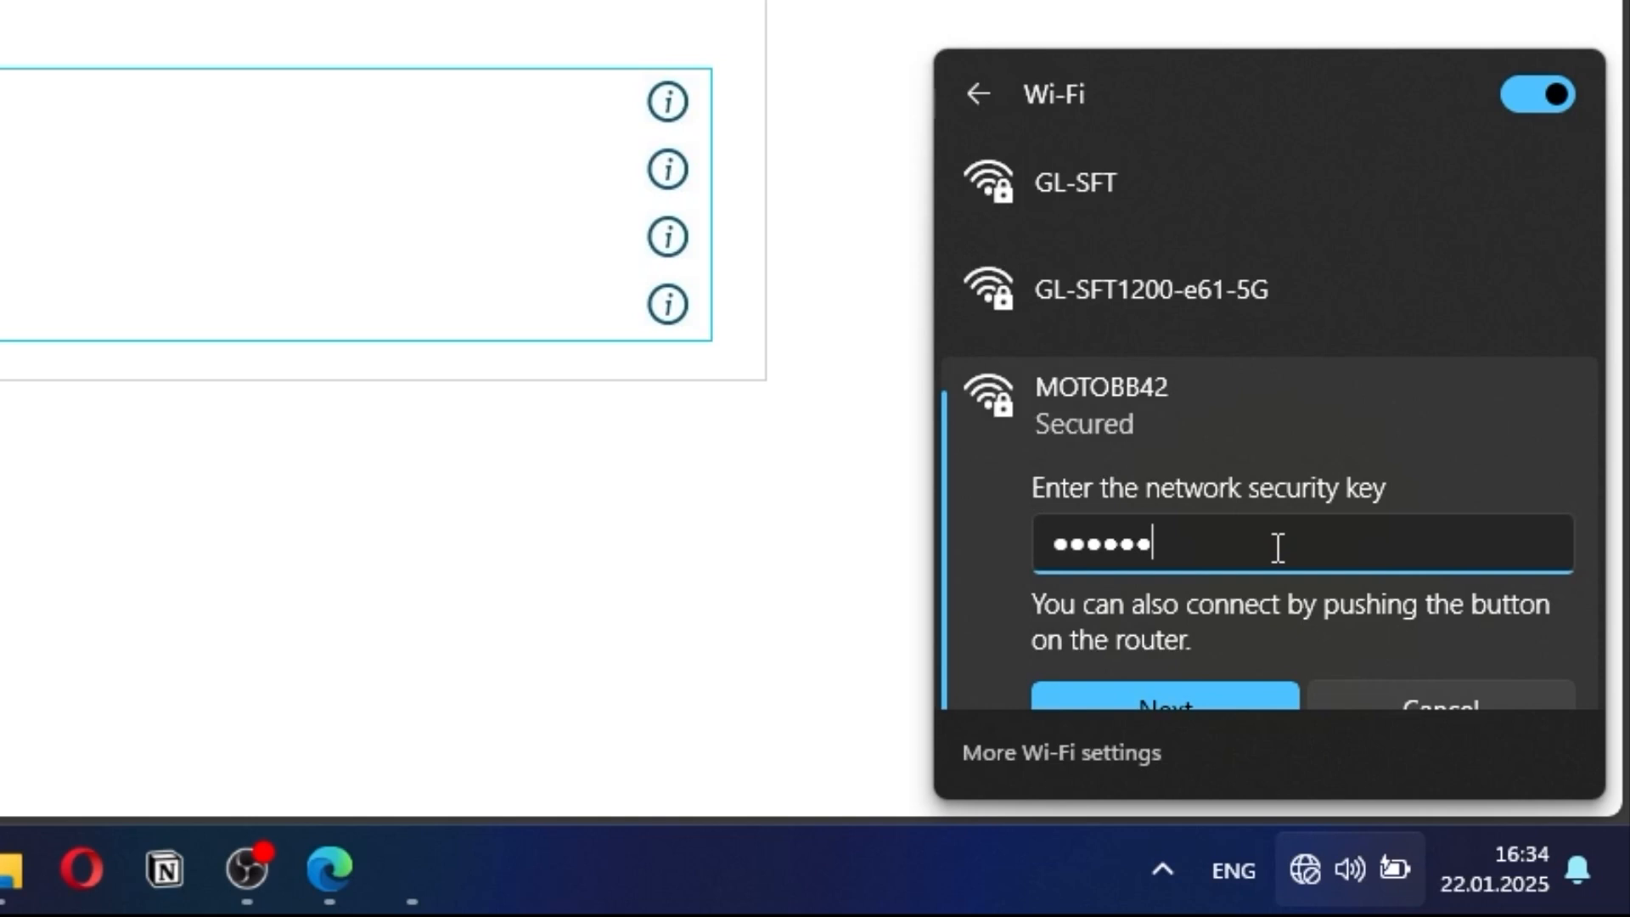
pyautogui.scroll(-2, 1259, 508)
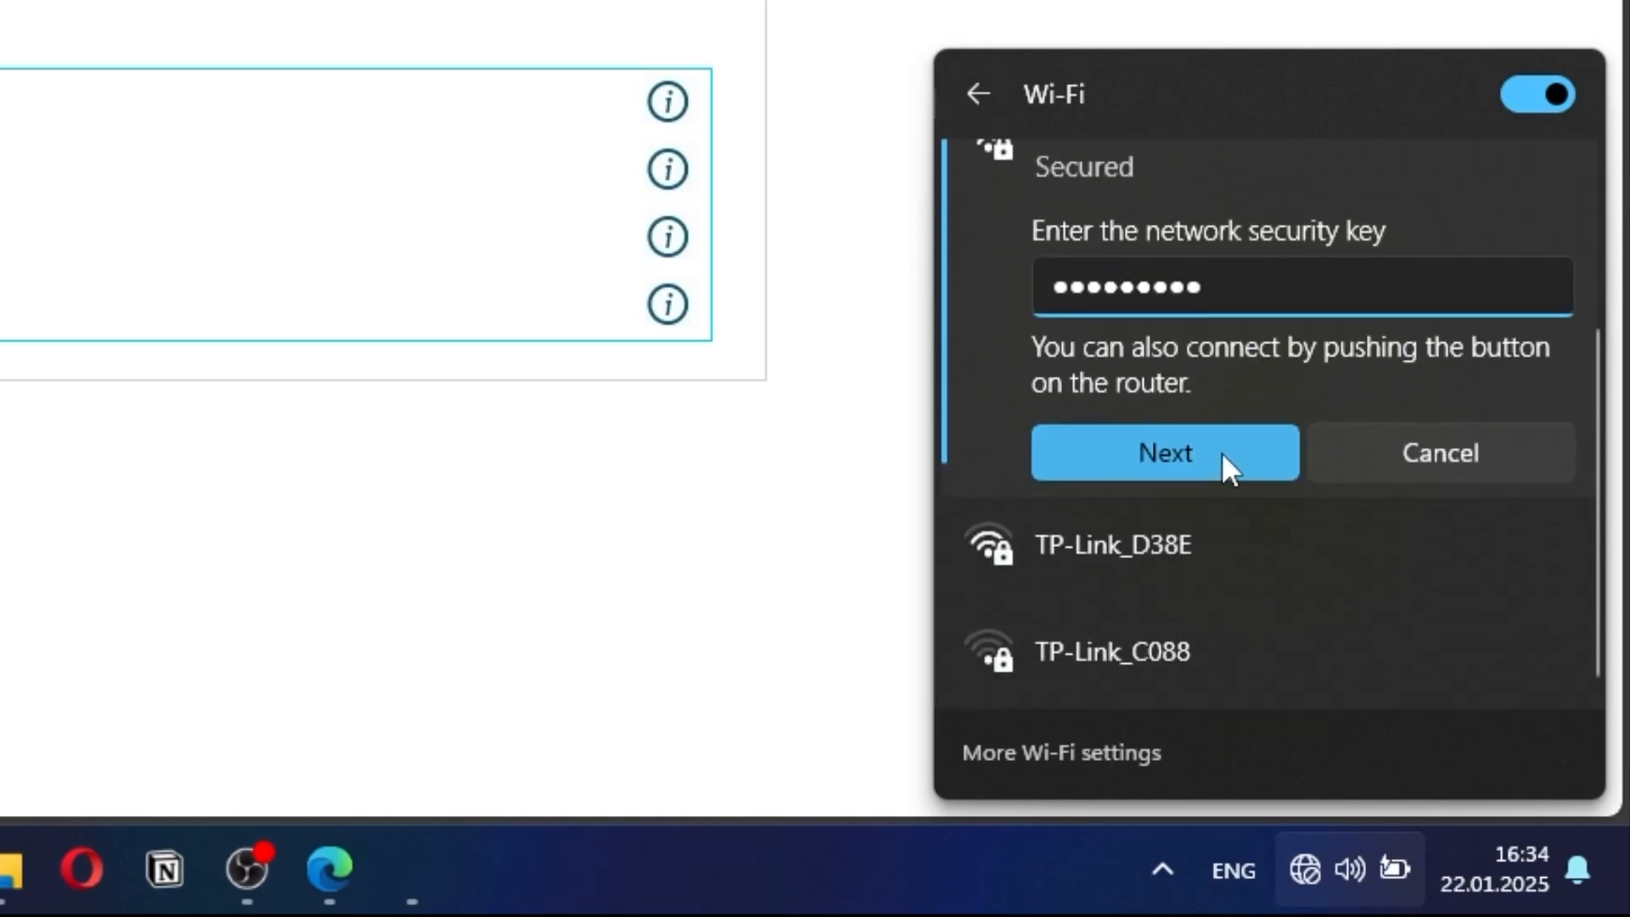
pyautogui.click(1223, 454)
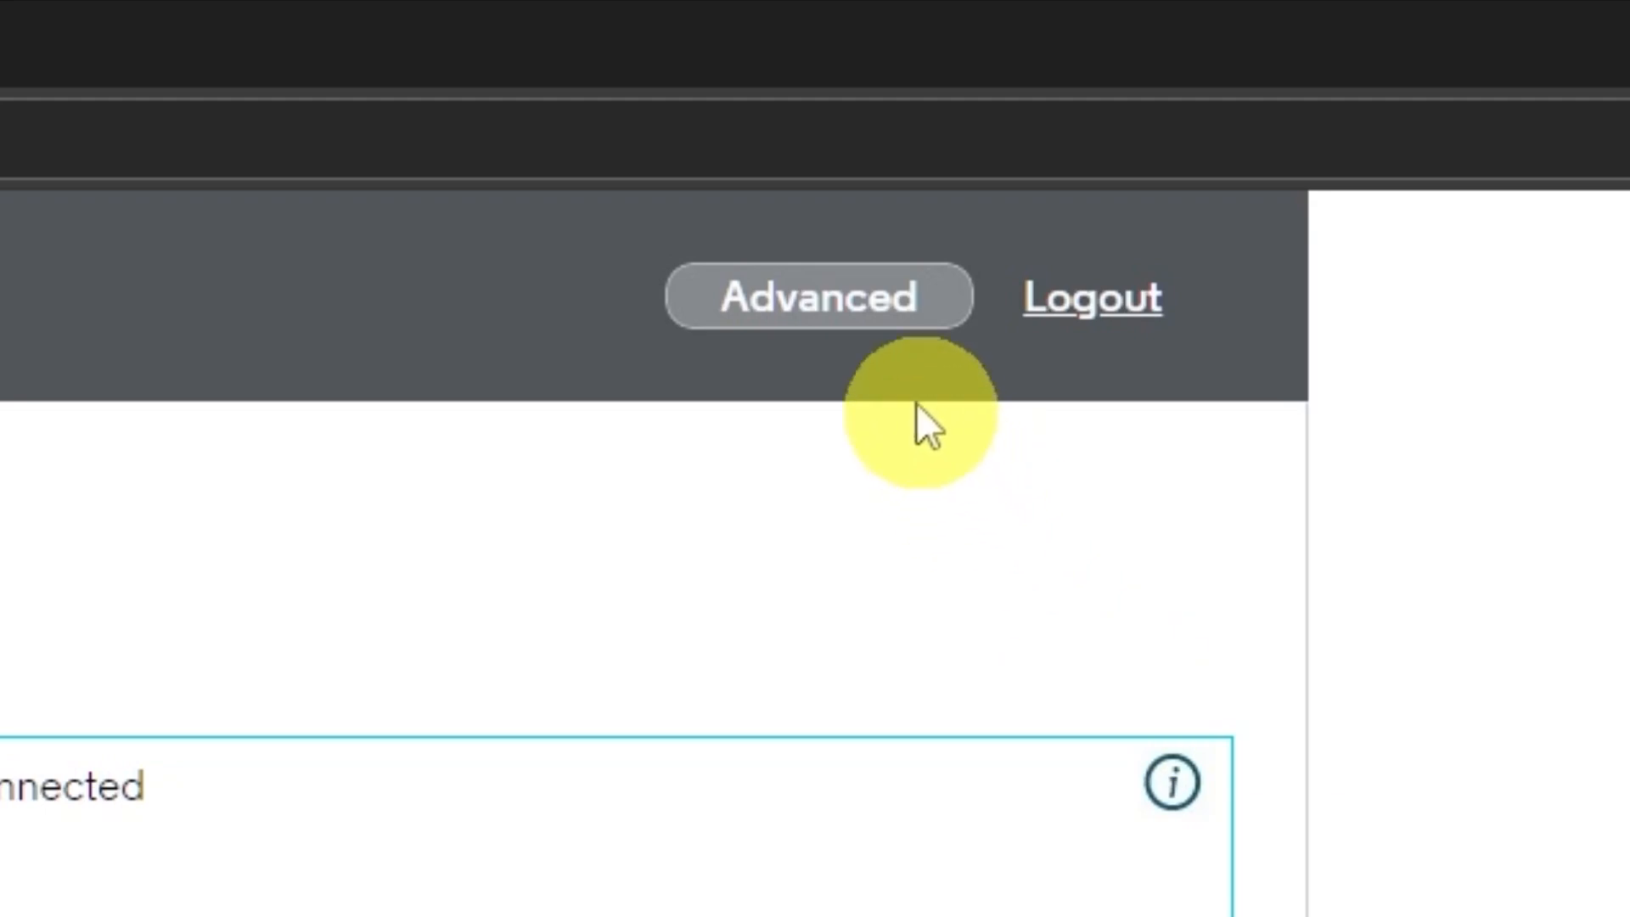
# Step: Go to Advanced > Status > Security to reach the admin login change form
pyautogui.click(858, 317)
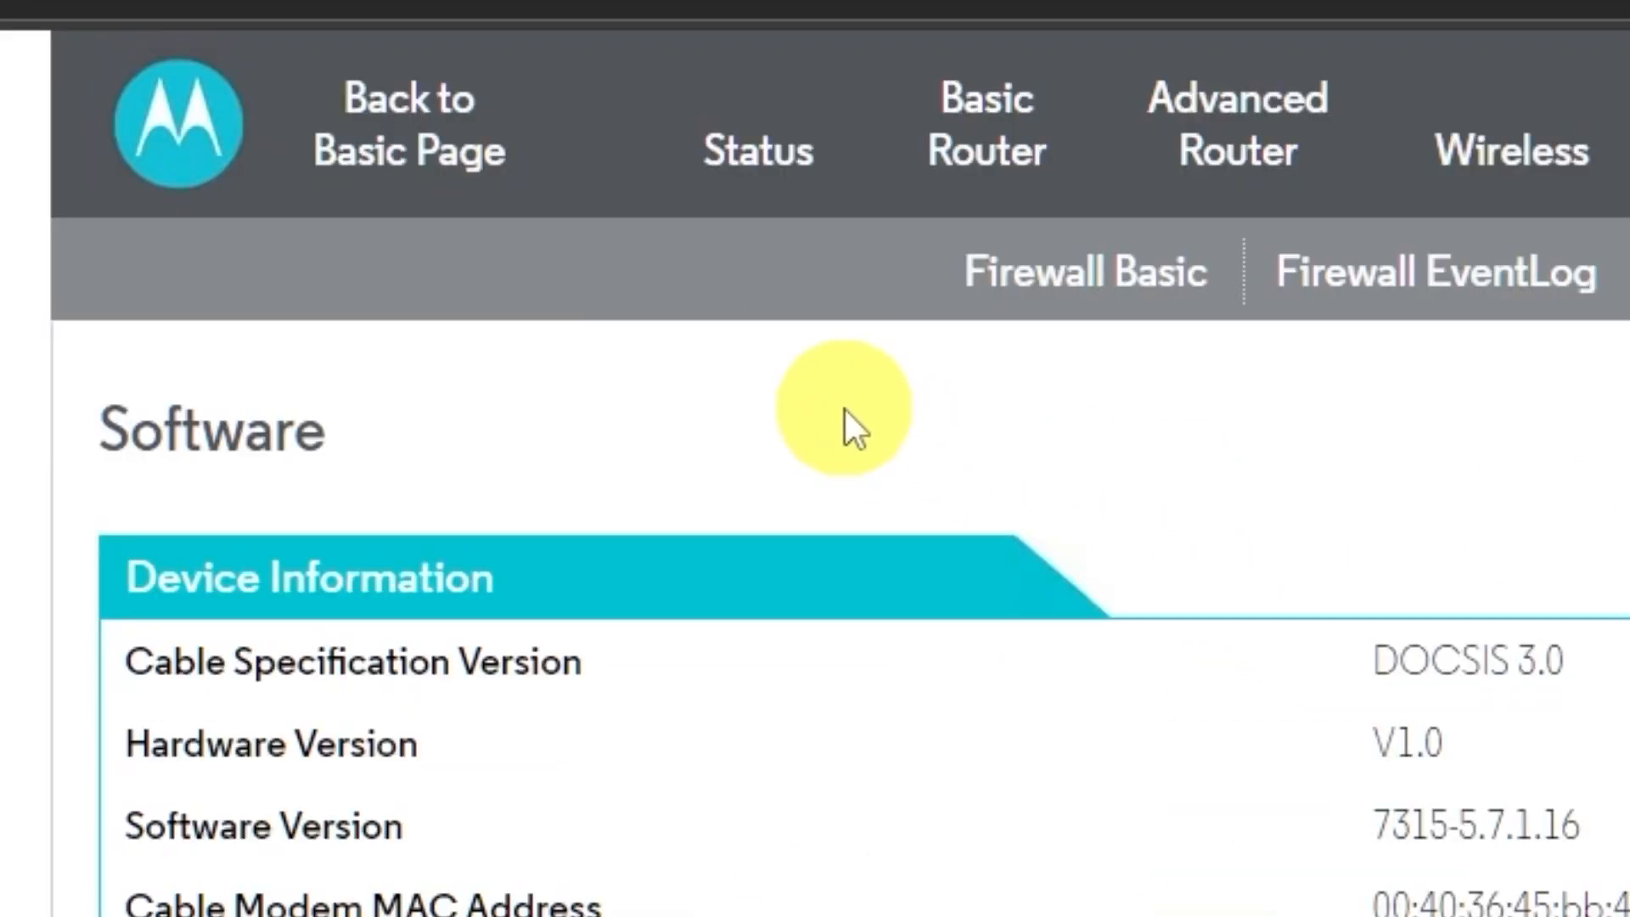
pyautogui.moveTo(717, 149)
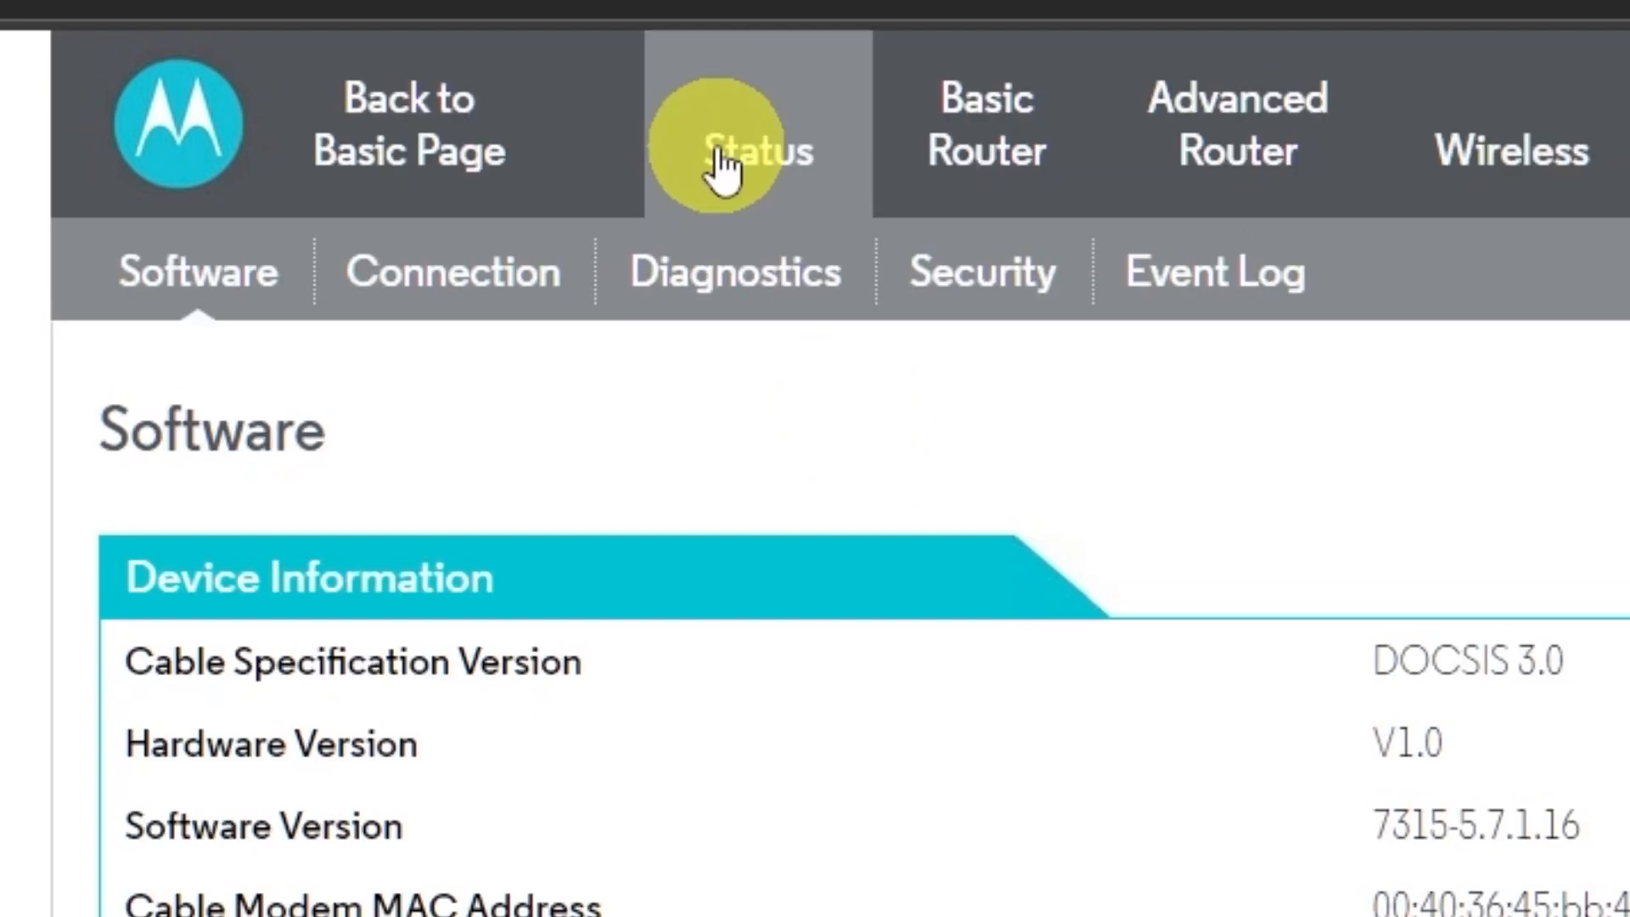
pyautogui.click(983, 307)
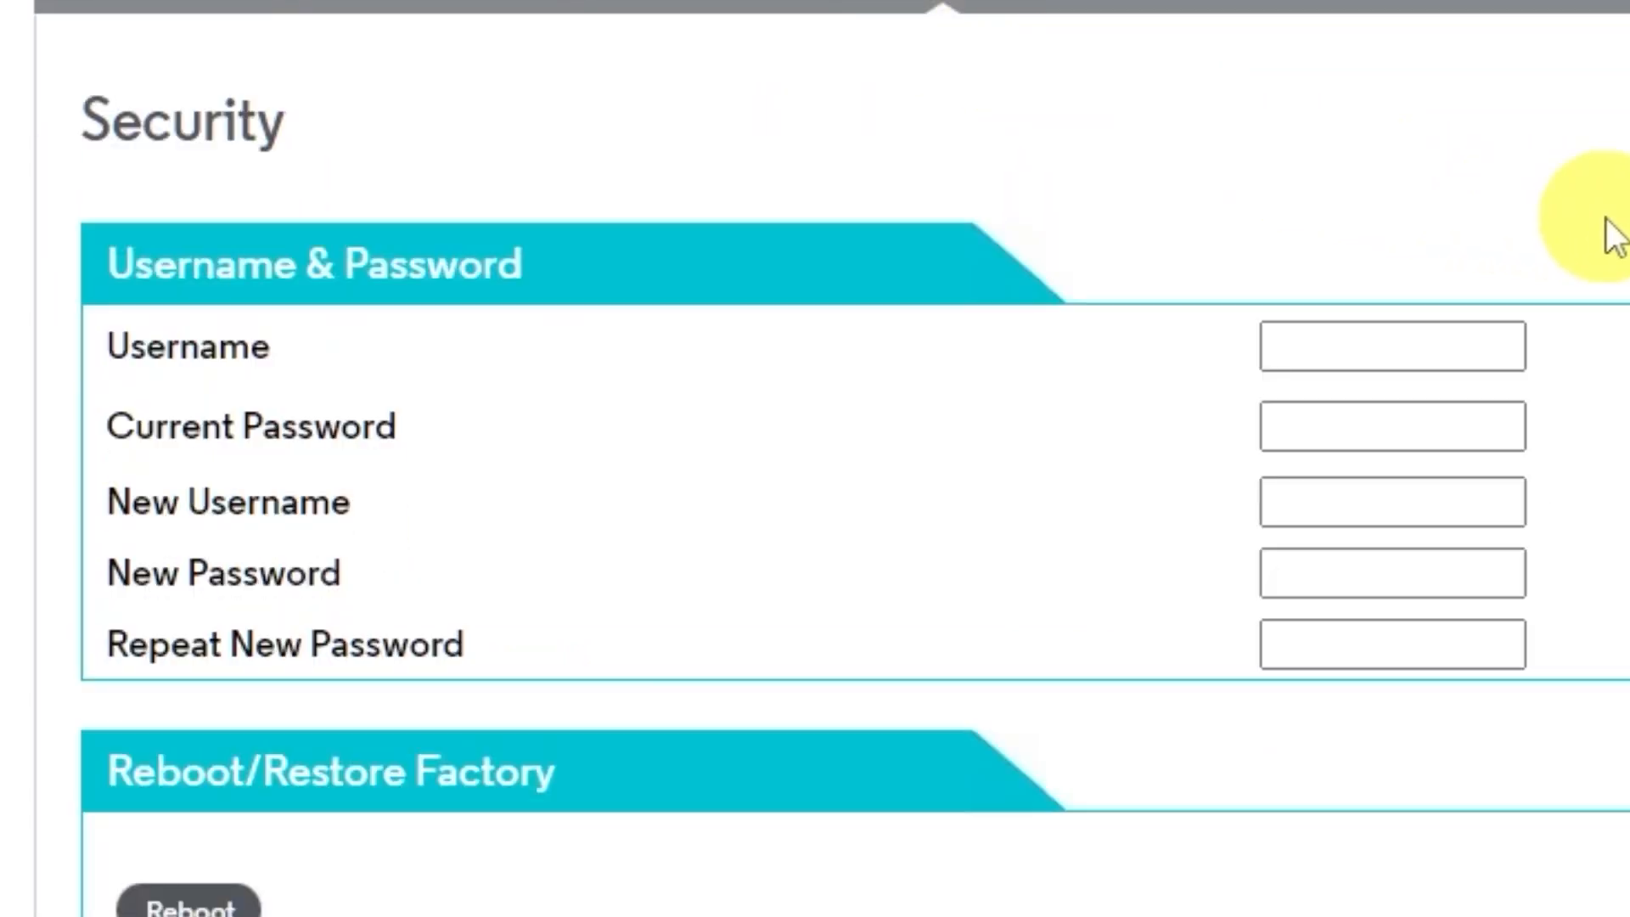
# Step: Enter the current username admin and current admin password, revealing it to check
pyautogui.click(1383, 339)
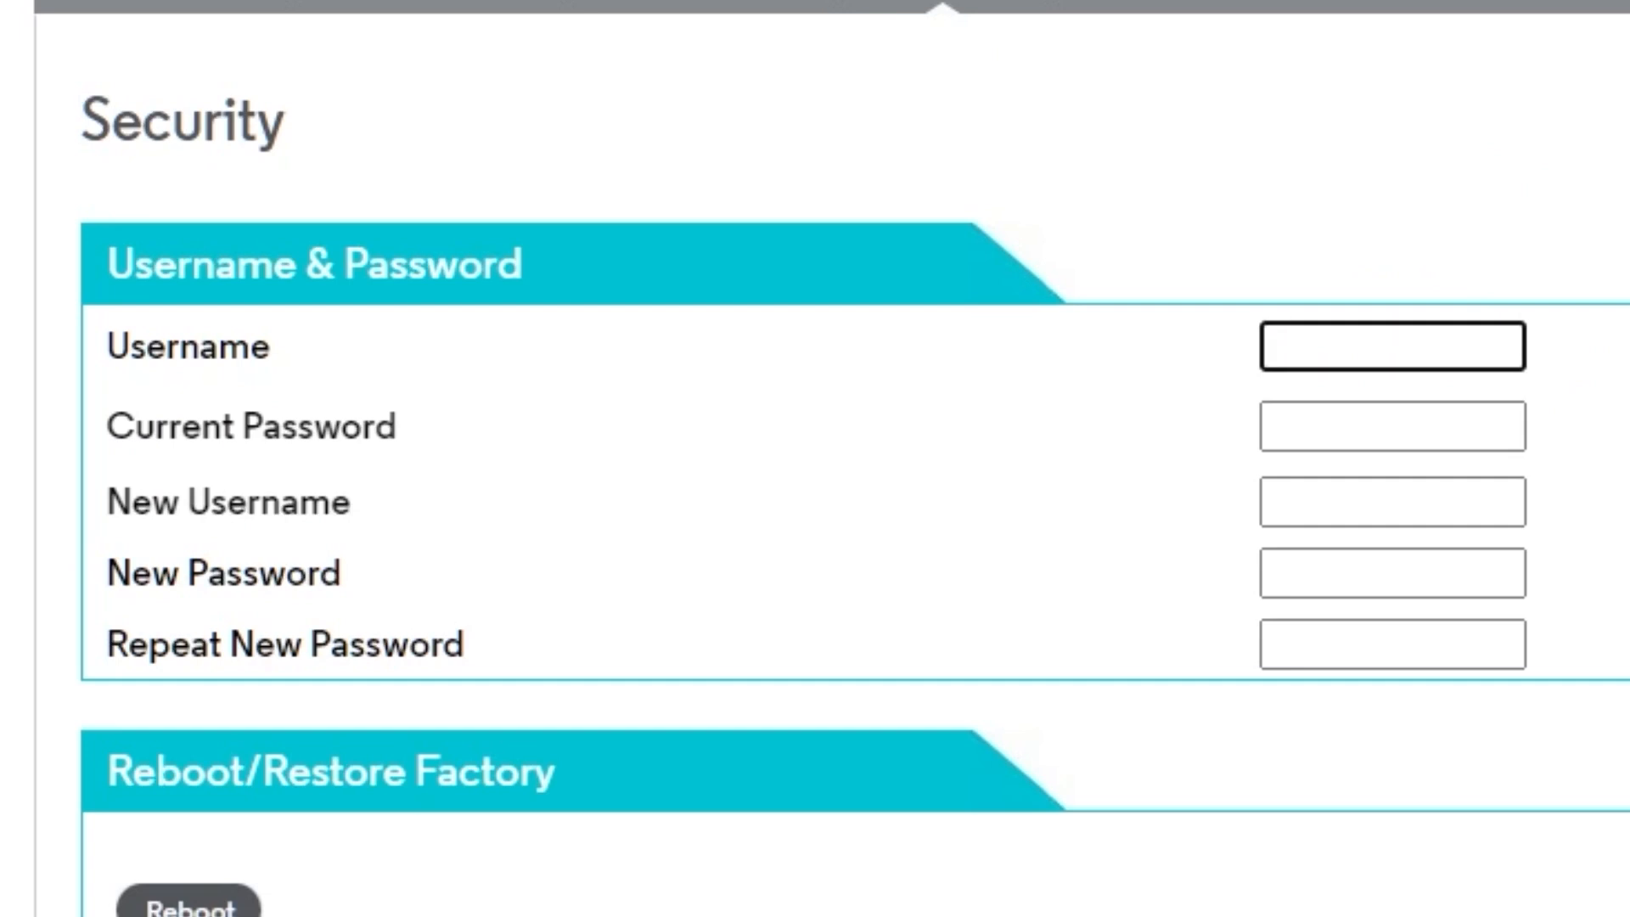
pyautogui.write('admin')
pyautogui.click(1418, 421)
pyautogui.write('ad••••••')
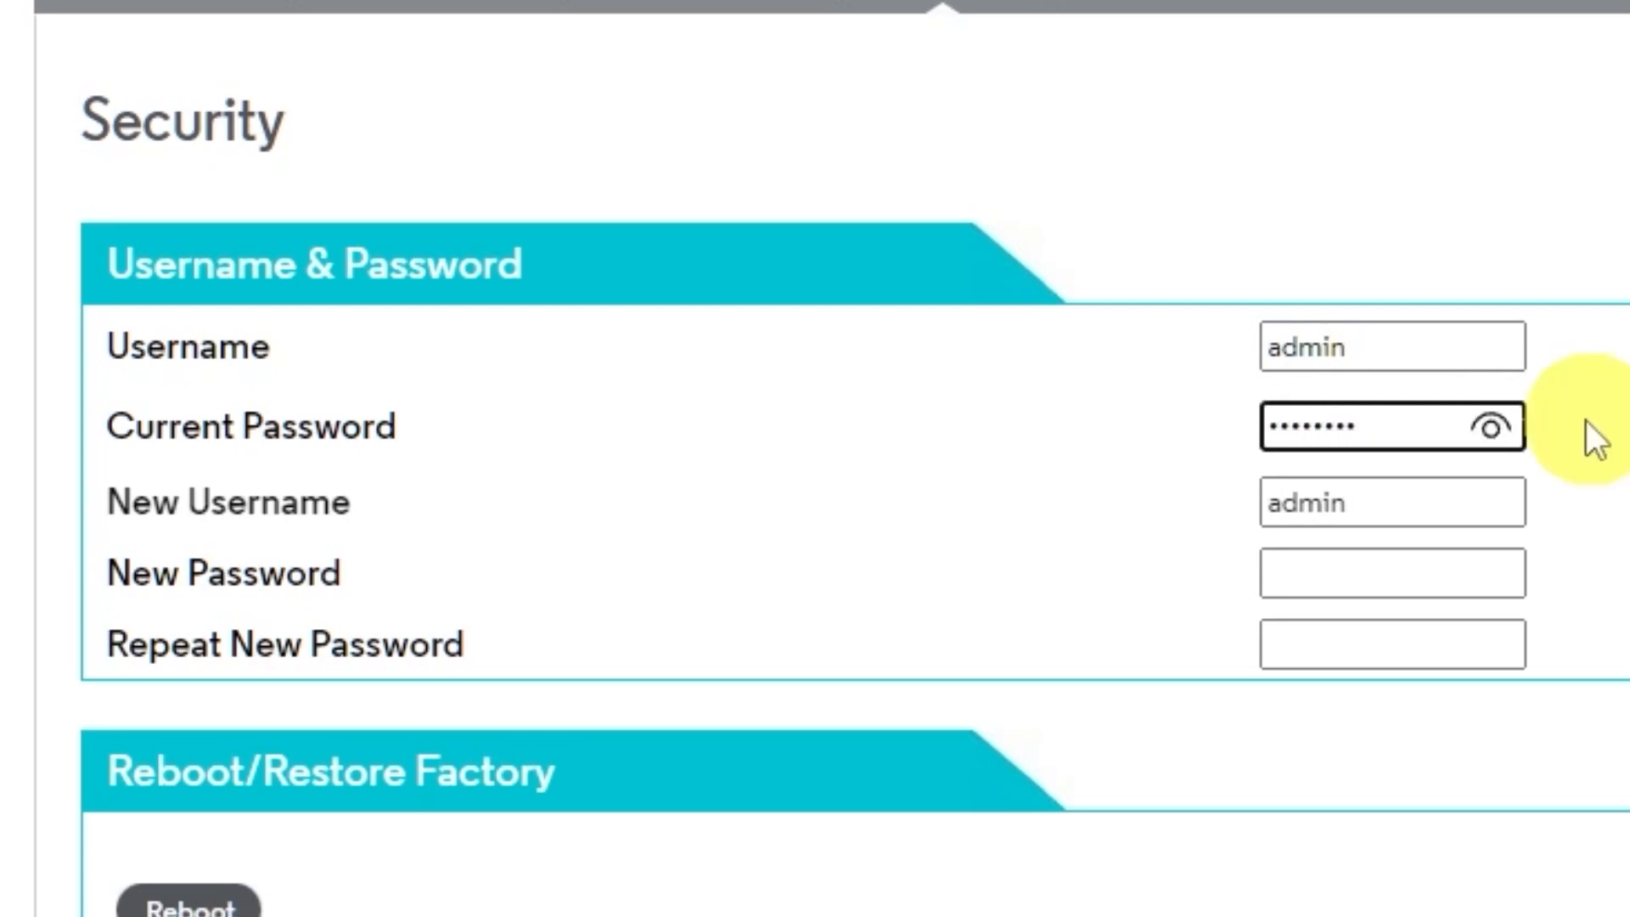
pyautogui.click(1491, 427)
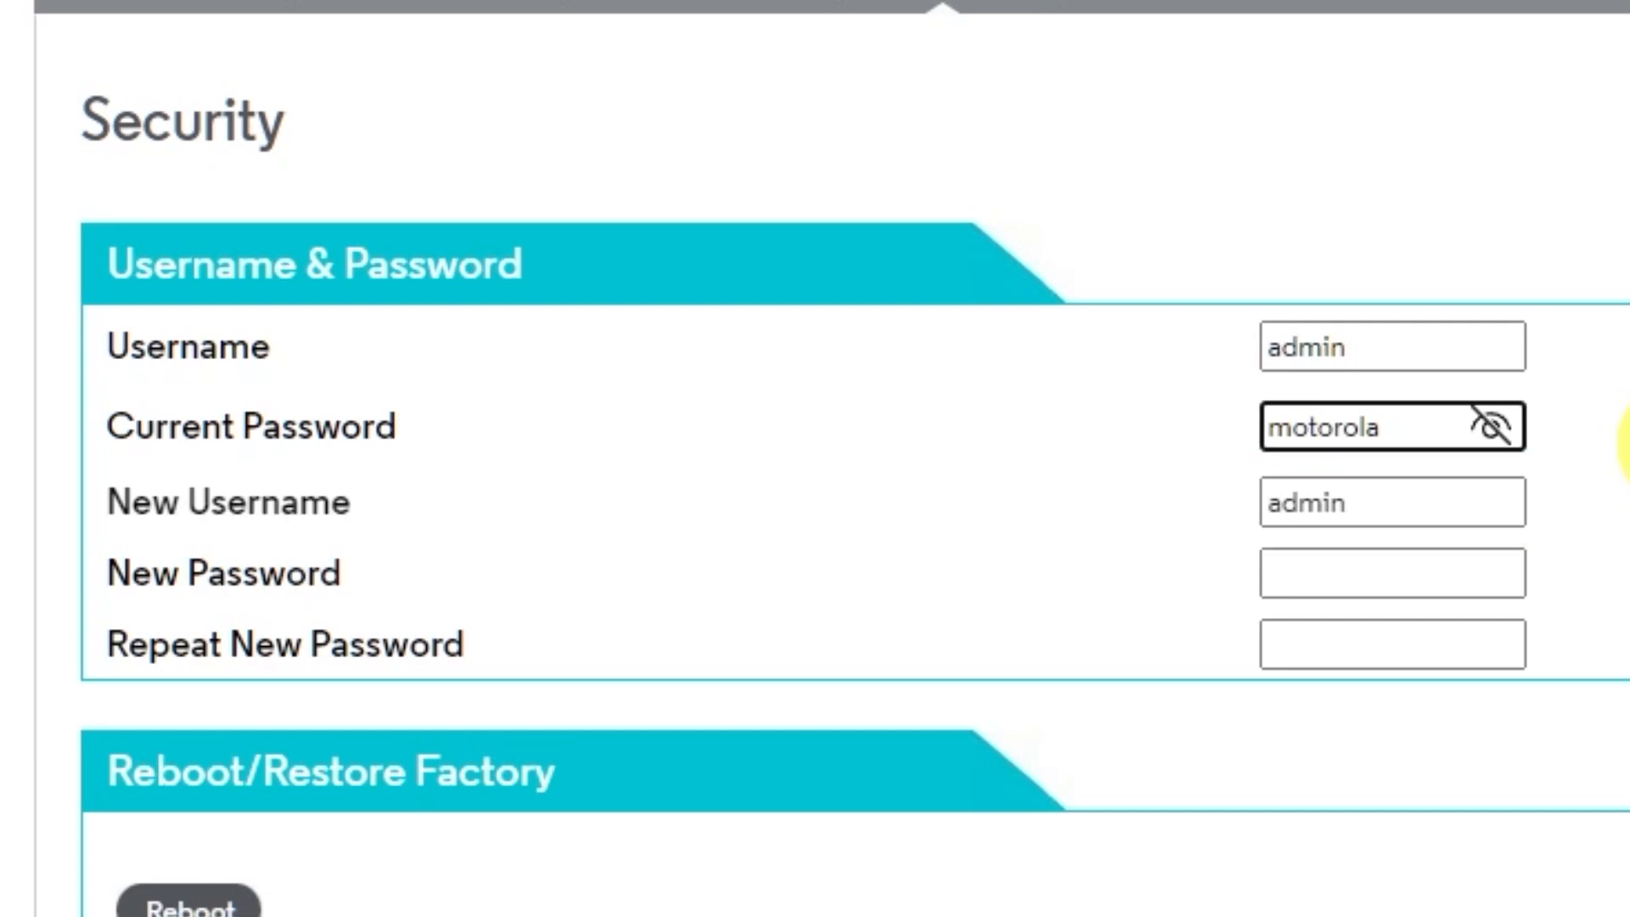
# Step: Enter and repeat the new admin password, revealing both to confirm they match
pyautogui.click(1386, 571)
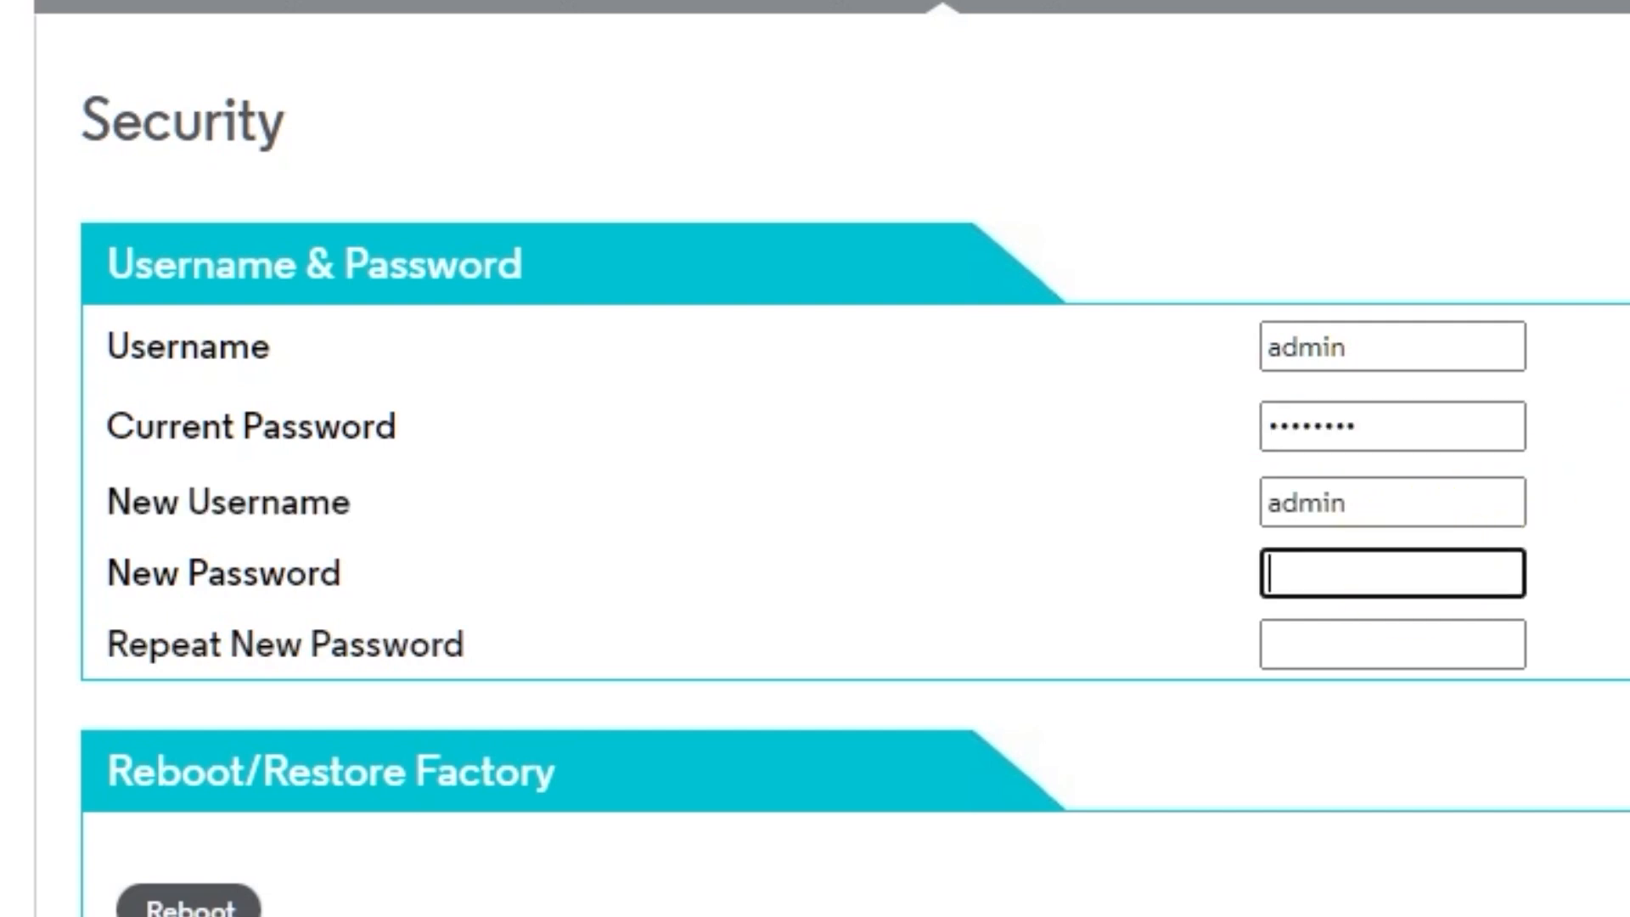
pyautogui.write('*********')
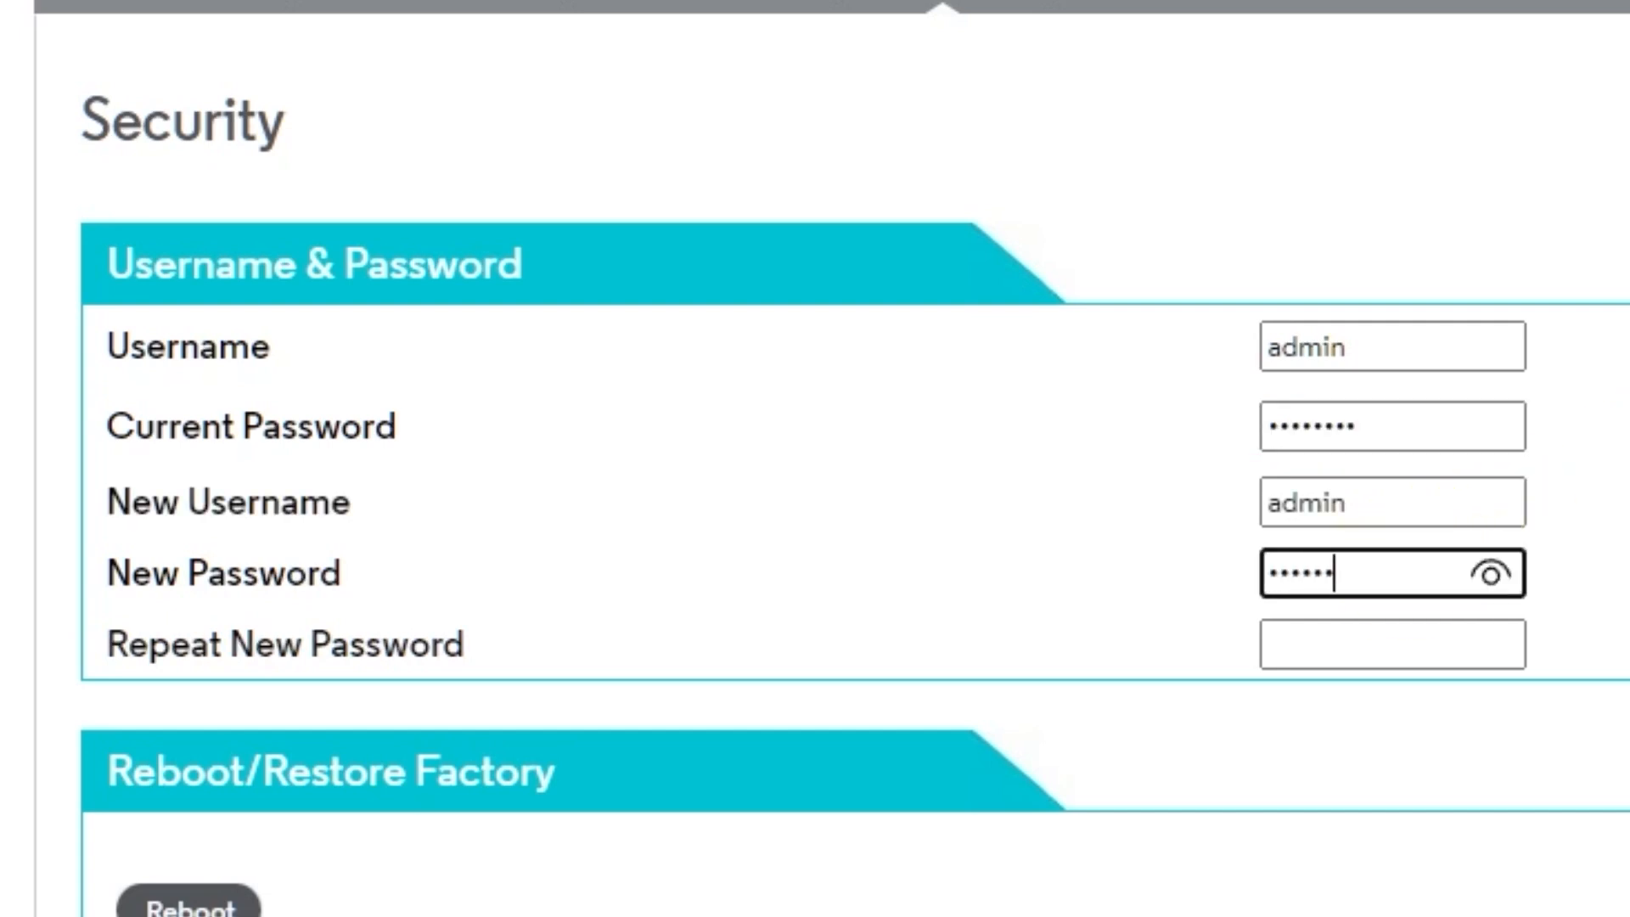
pyautogui.write('*')
pyautogui.click(1494, 577)
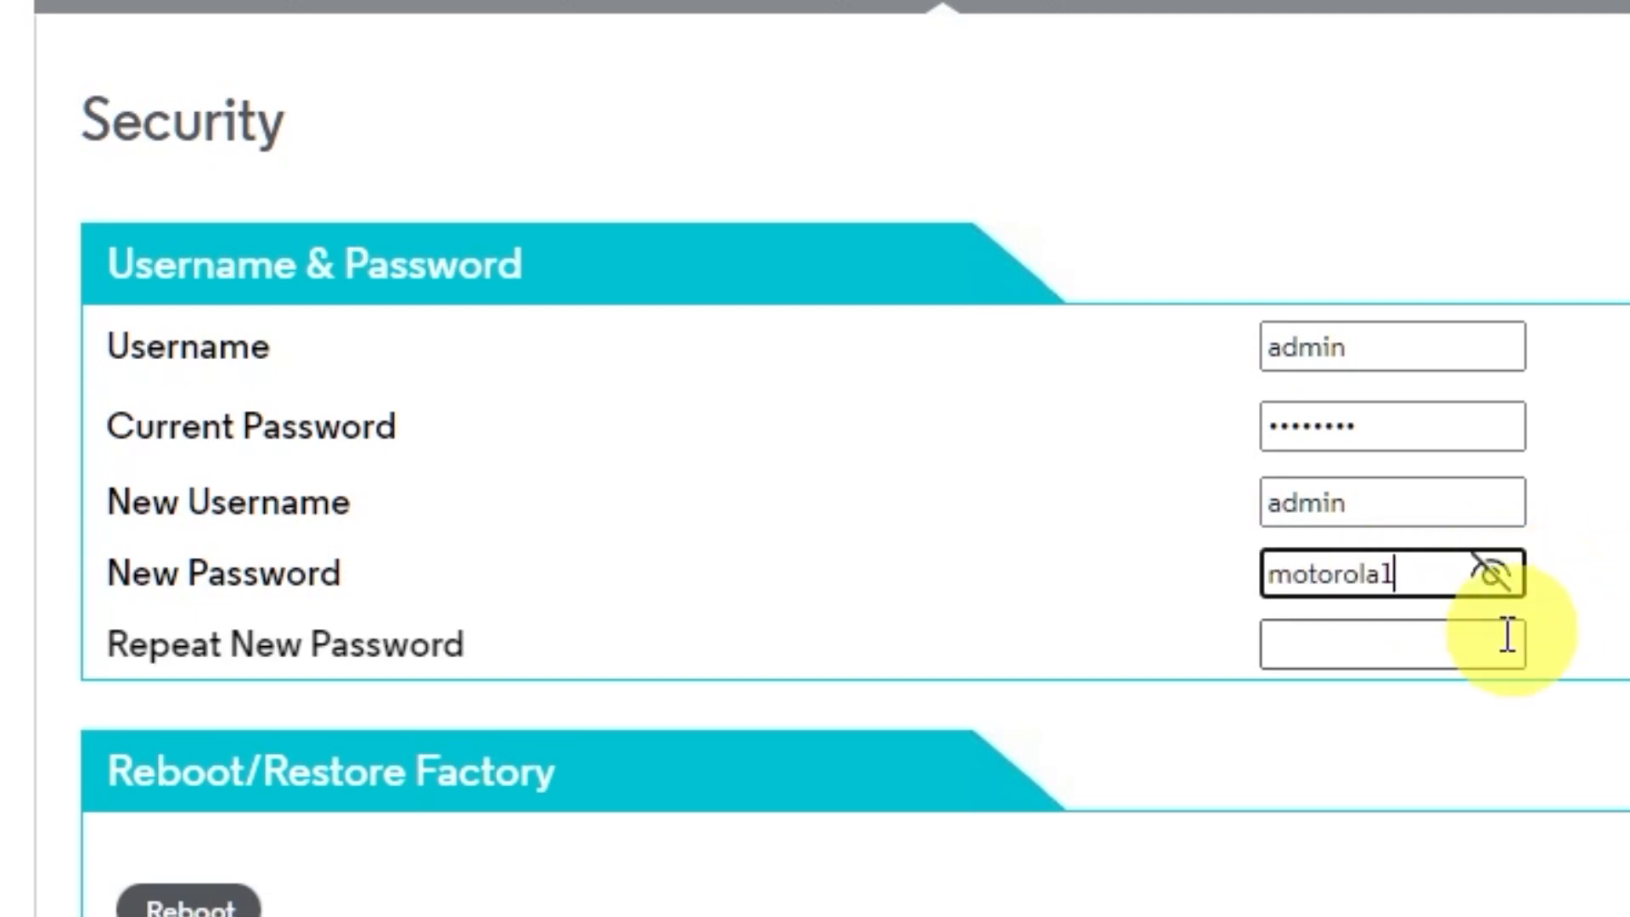
pyautogui.click(1464, 644)
pyautogui.write('**torola1')
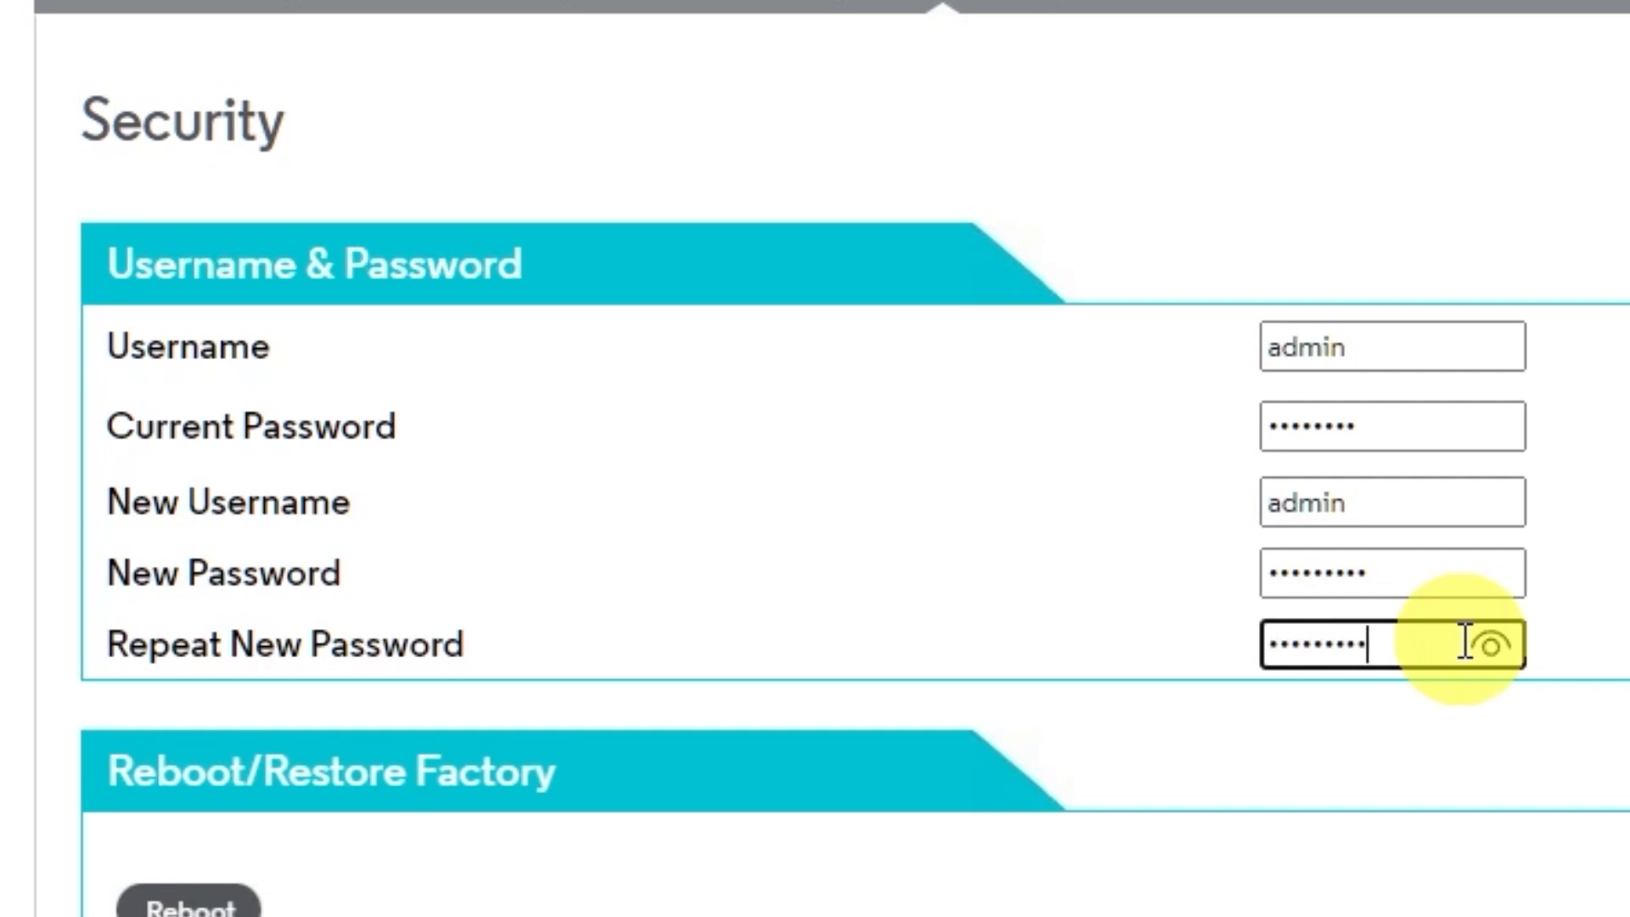
pyautogui.click(1490, 647)
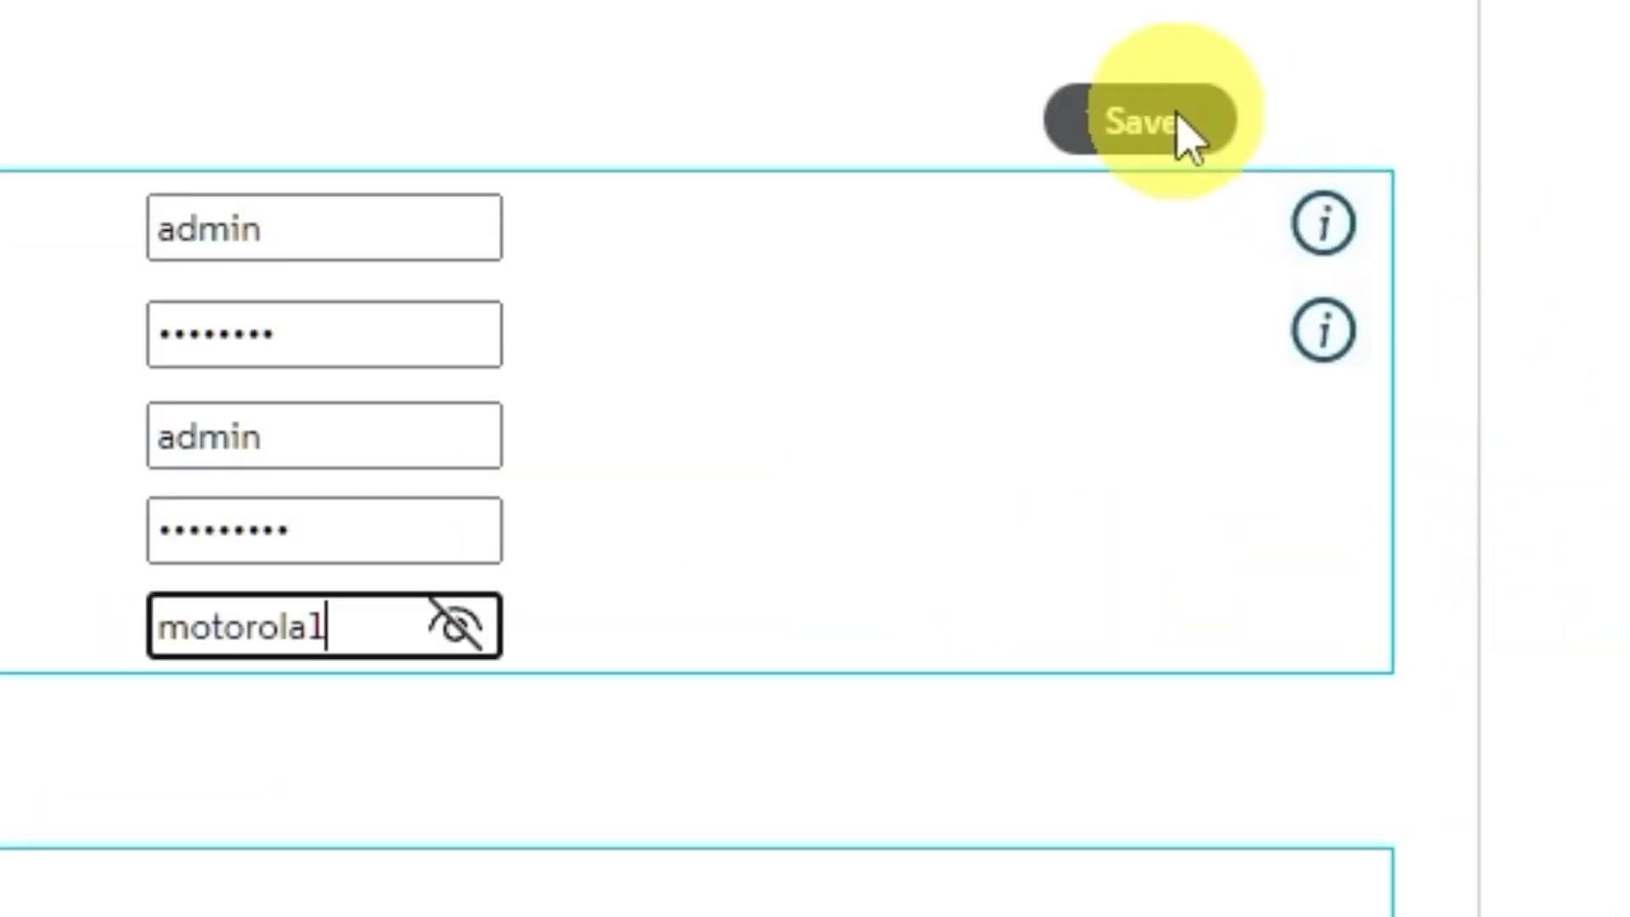
# Step: Save the new login credentials, acknowledge the success message and decline Edge's password saving
pyautogui.click(1169, 123)
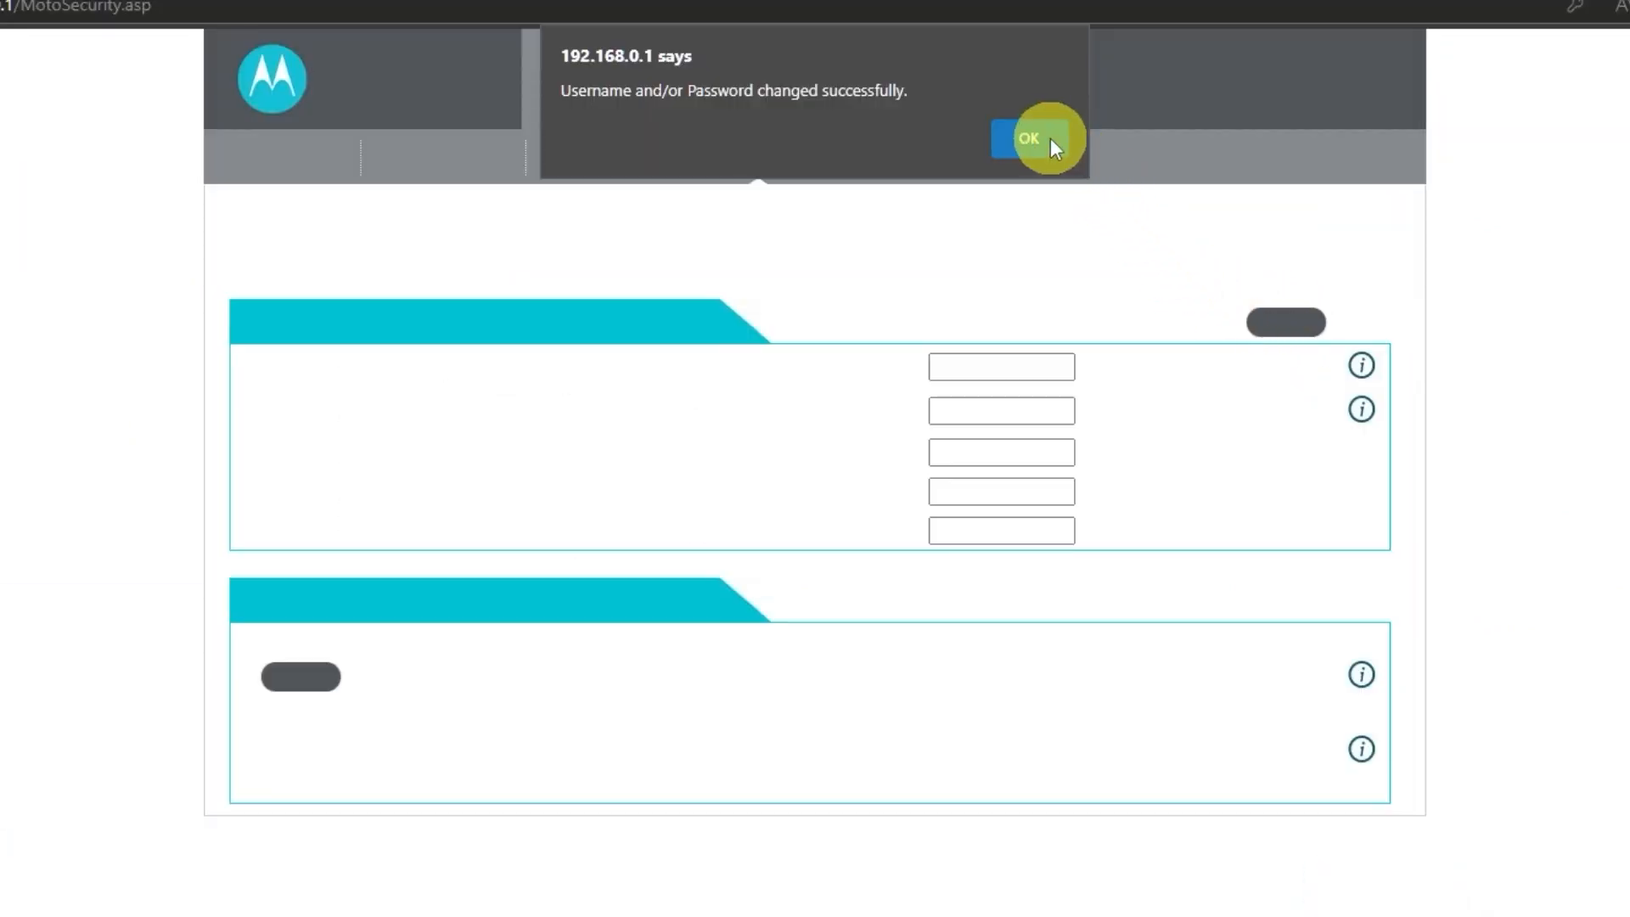
pyautogui.click(1051, 139)
pyautogui.click(1582, 288)
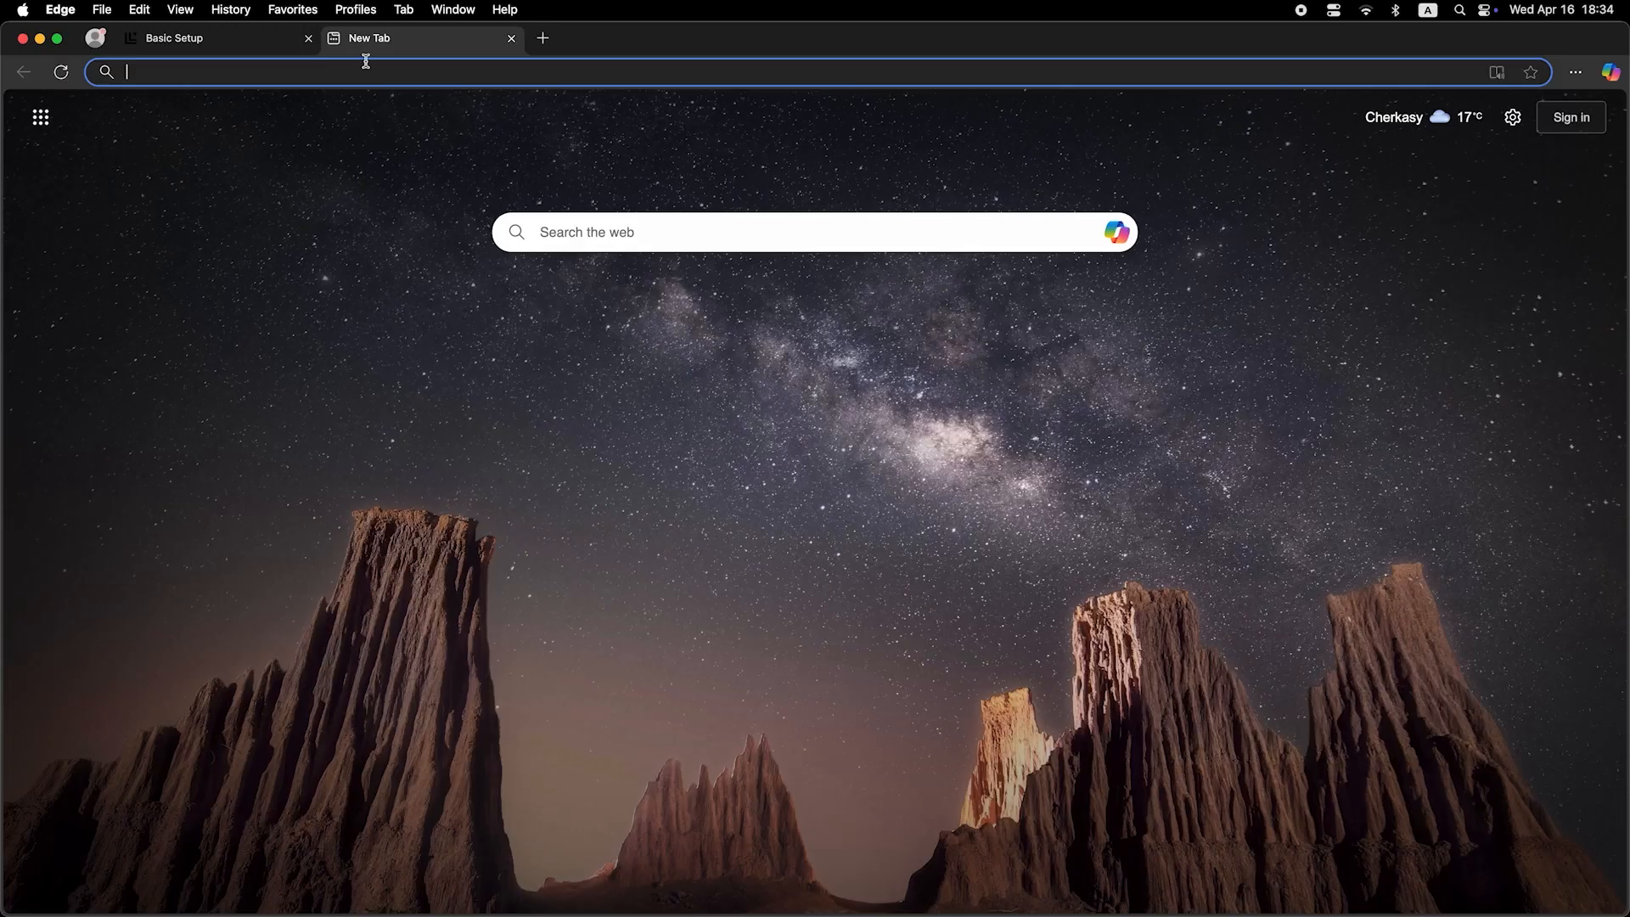
pyautogui.click(372, 74)
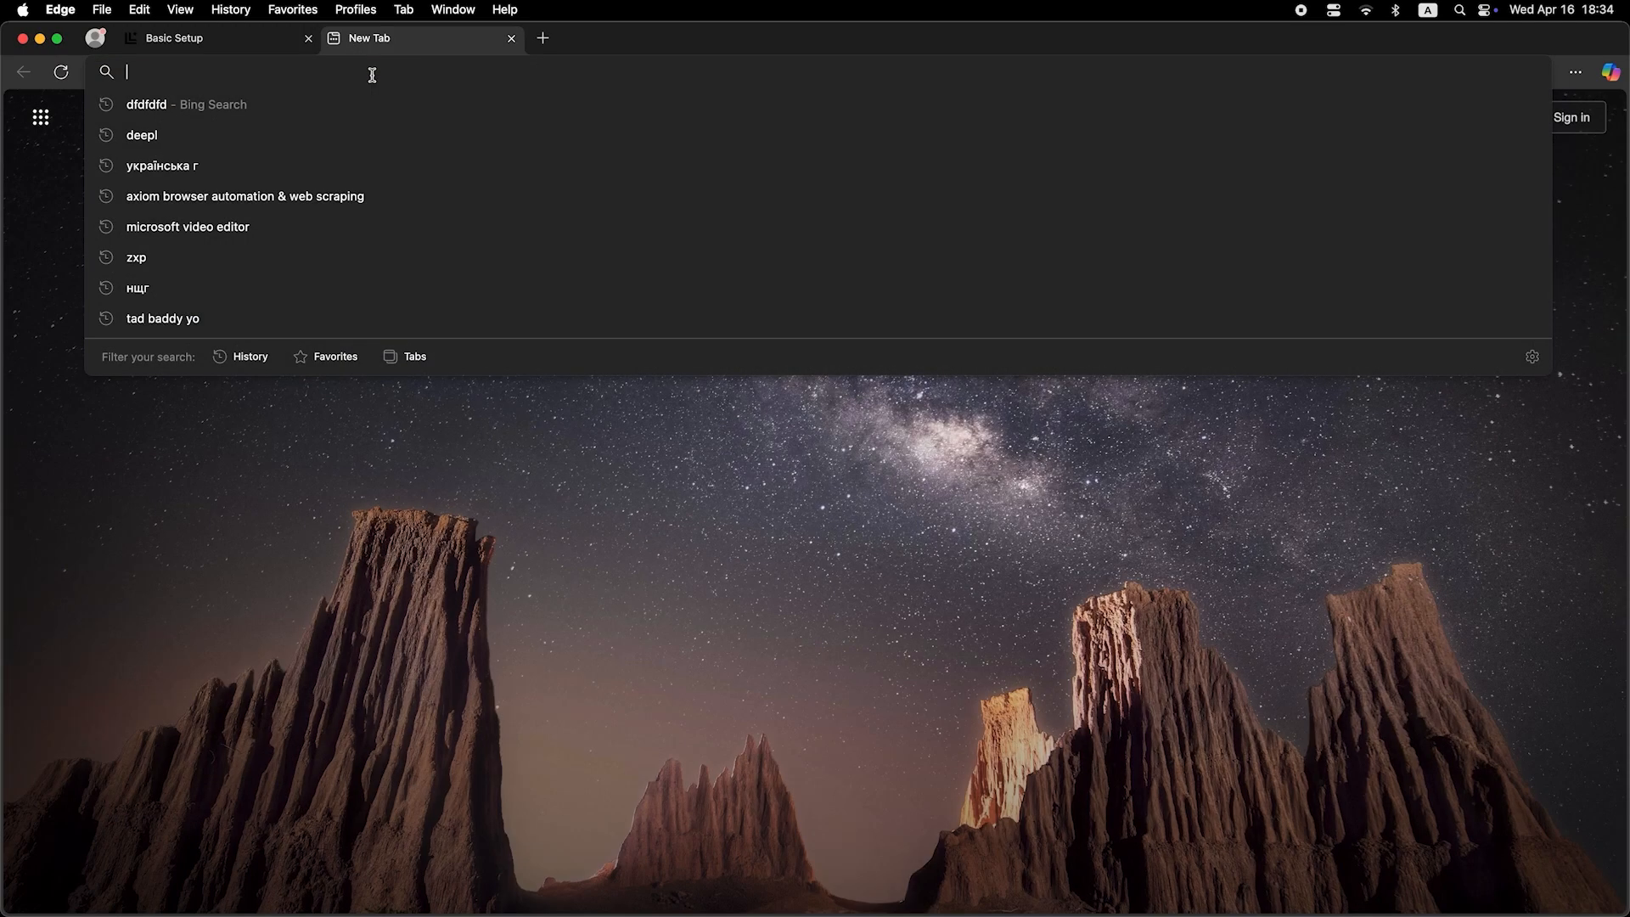
# Step: Submit 'dfdfdfdf' in the address bar to get back to the Motorola modem login page
pyautogui.write('dfdfdfdf')
pyautogui.press('Return')
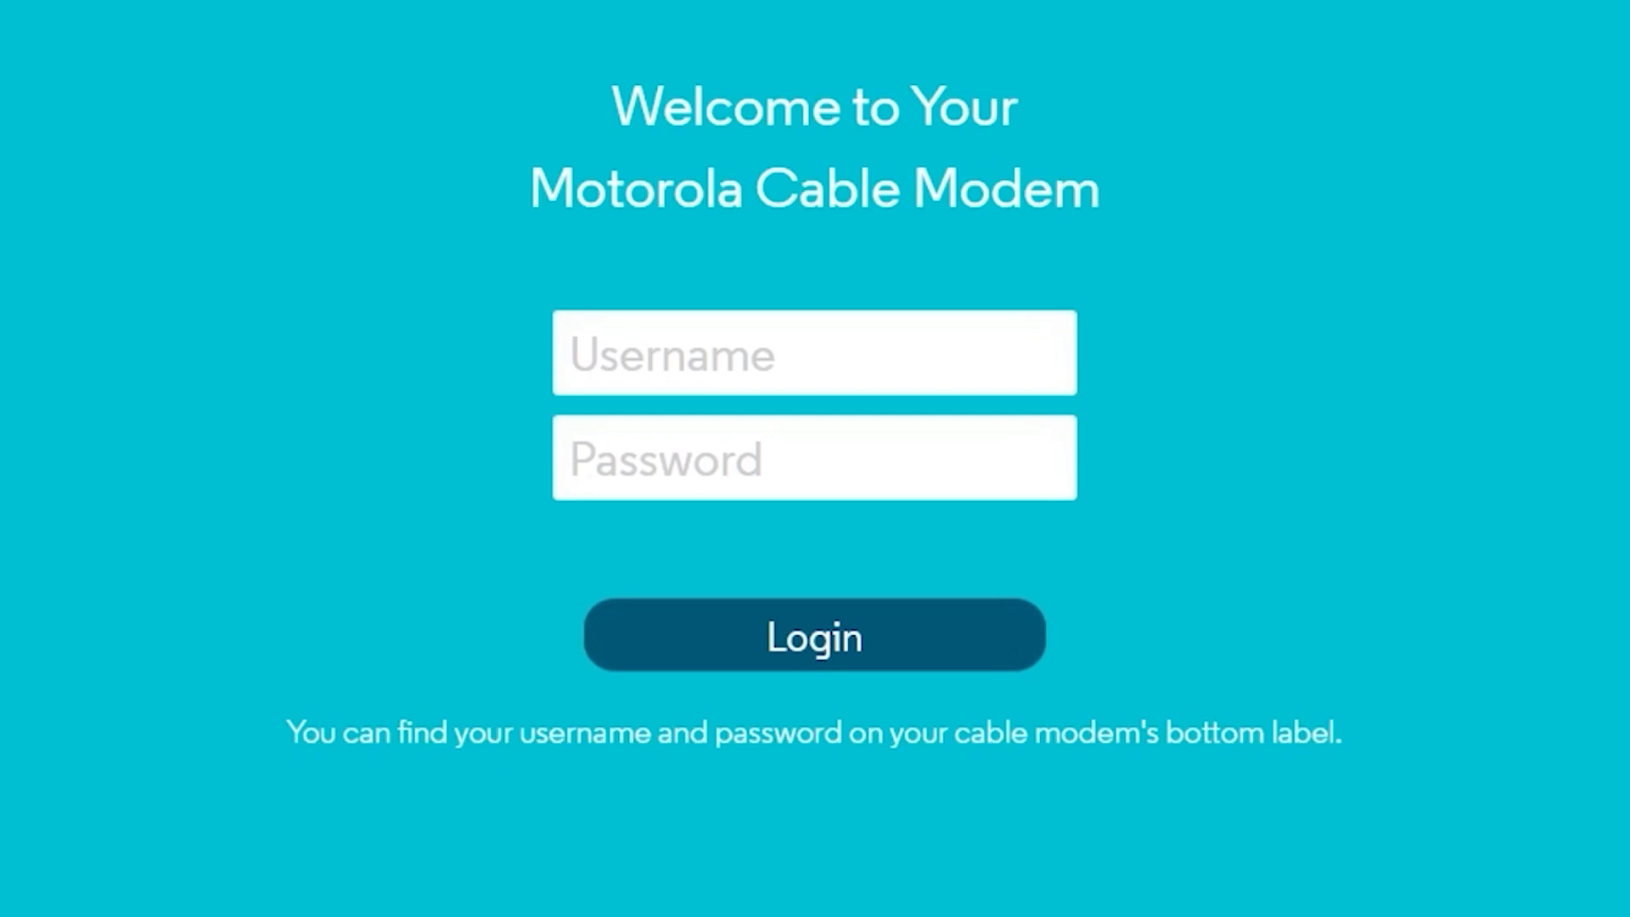
# Step: Log in as admin with the admin password, revealing the password to check it first
pyautogui.click(727, 331)
pyautogui.write('admin')
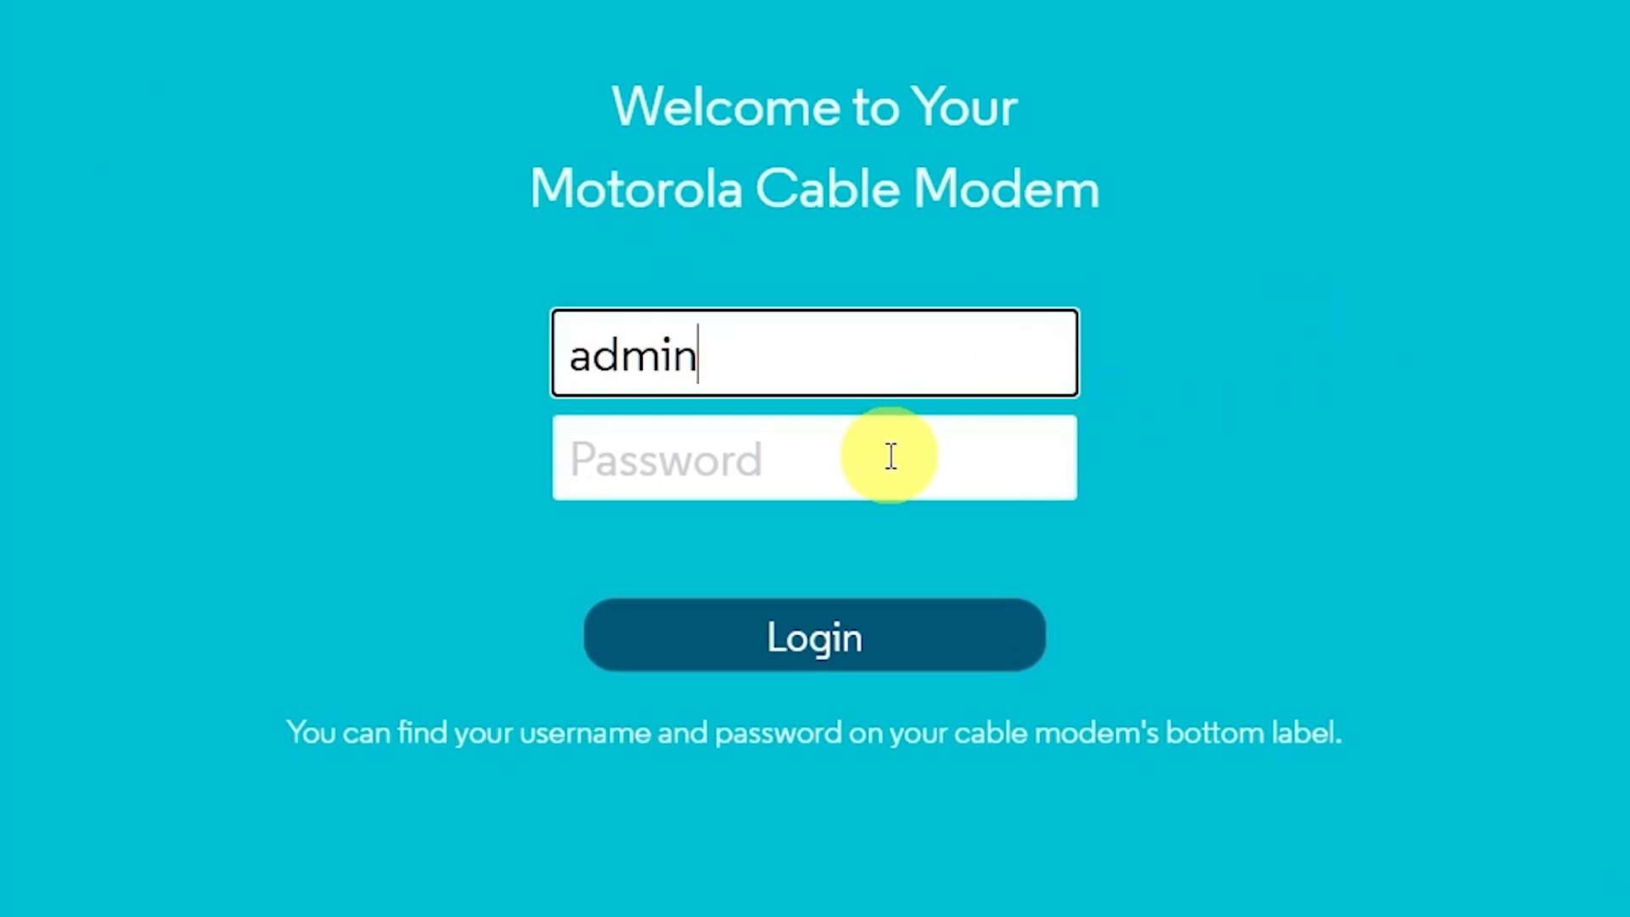
pyautogui.click(891, 456)
pyautogui.write('••torola')
pyautogui.click(1033, 455)
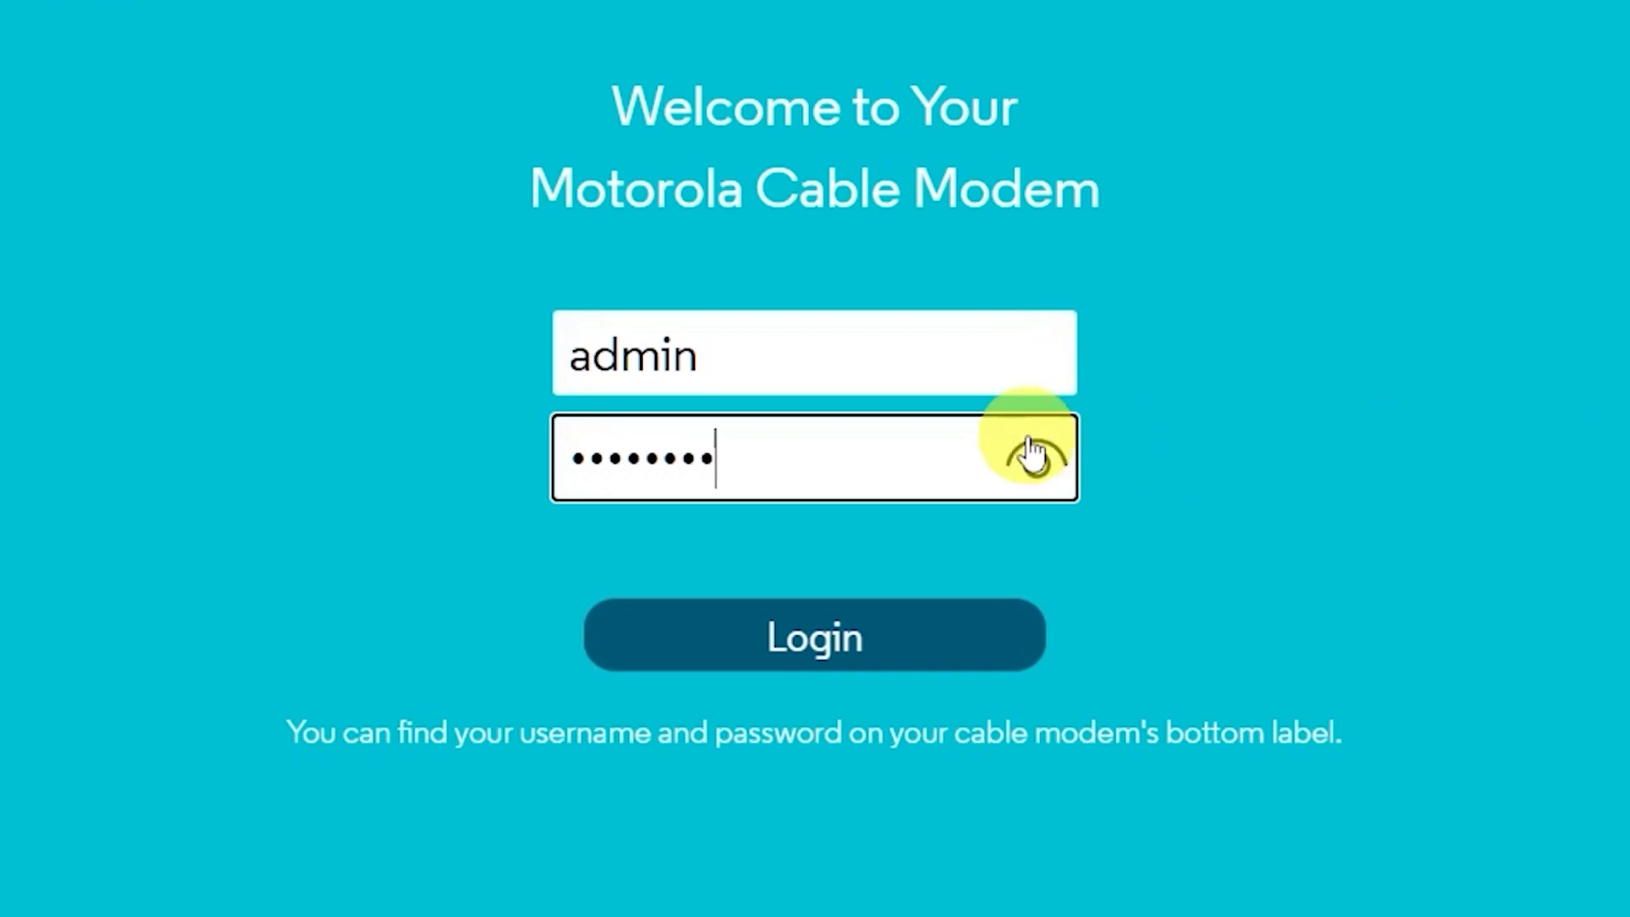
pyautogui.click(965, 638)
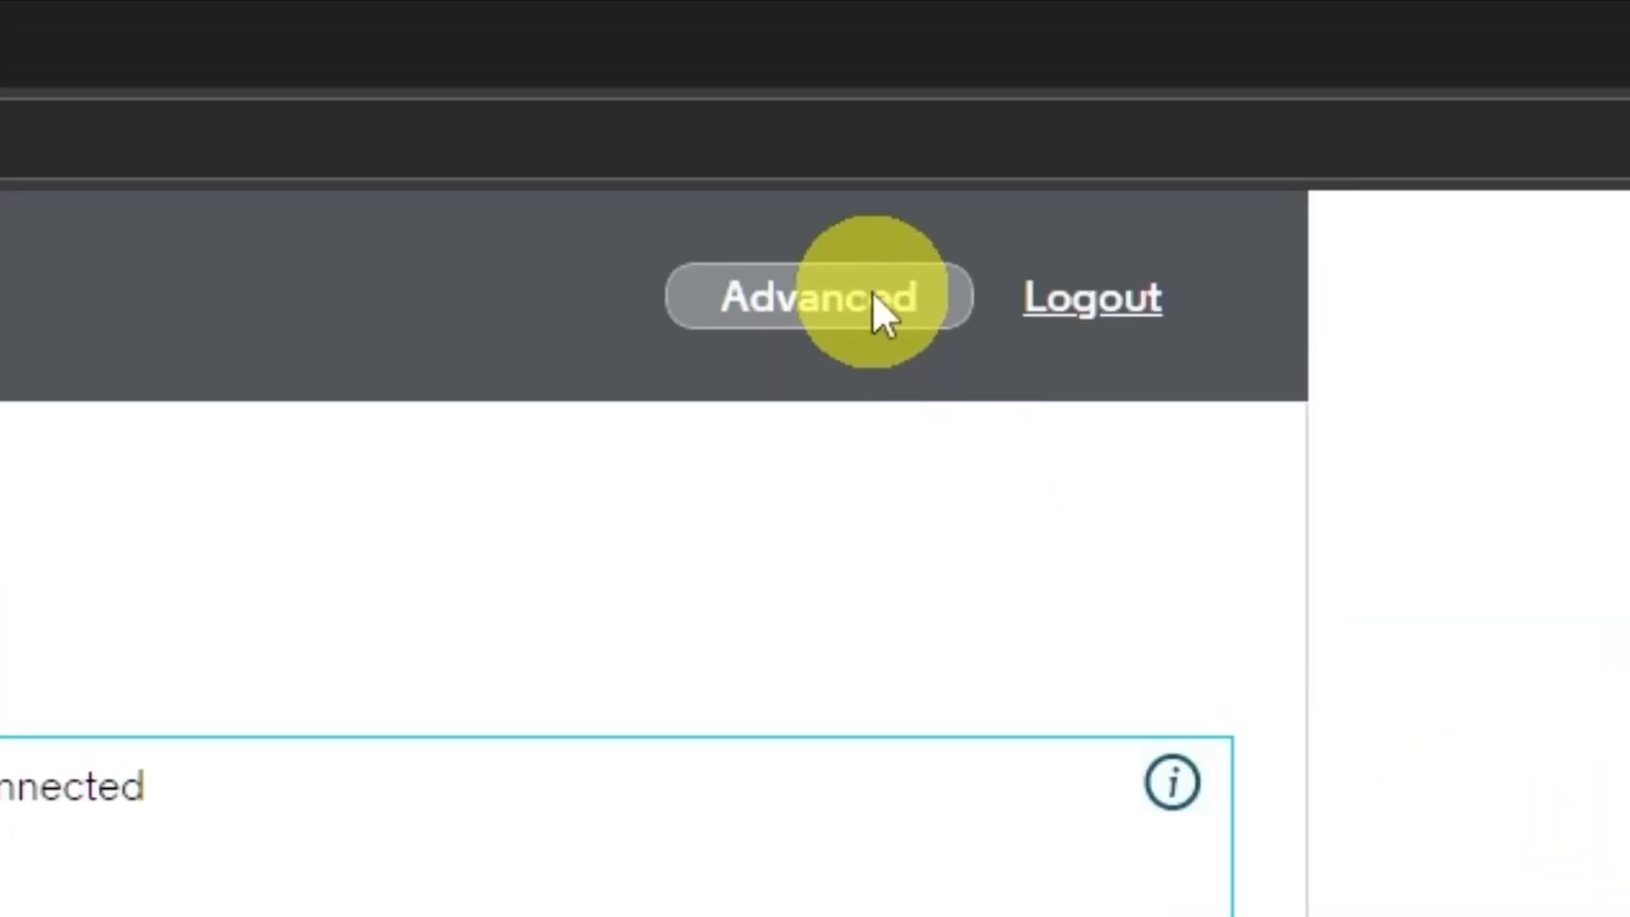
# Step: Reboot the modem from Advanced > Status > Security under Reboot/Restore Factory
pyautogui.click(869, 292)
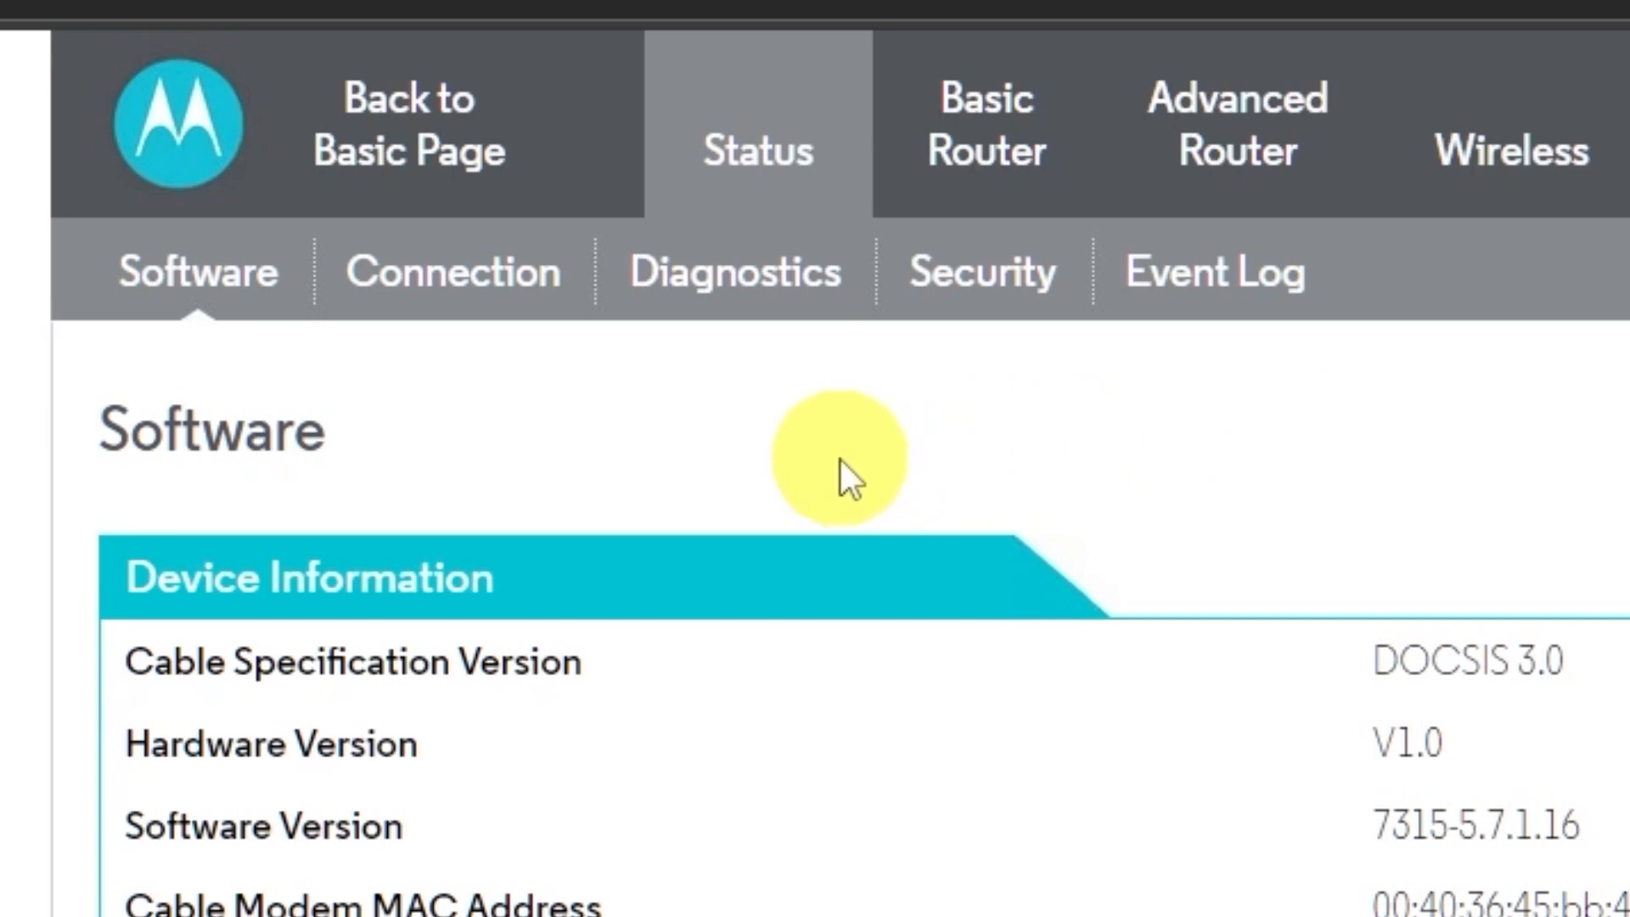
pyautogui.click(771, 152)
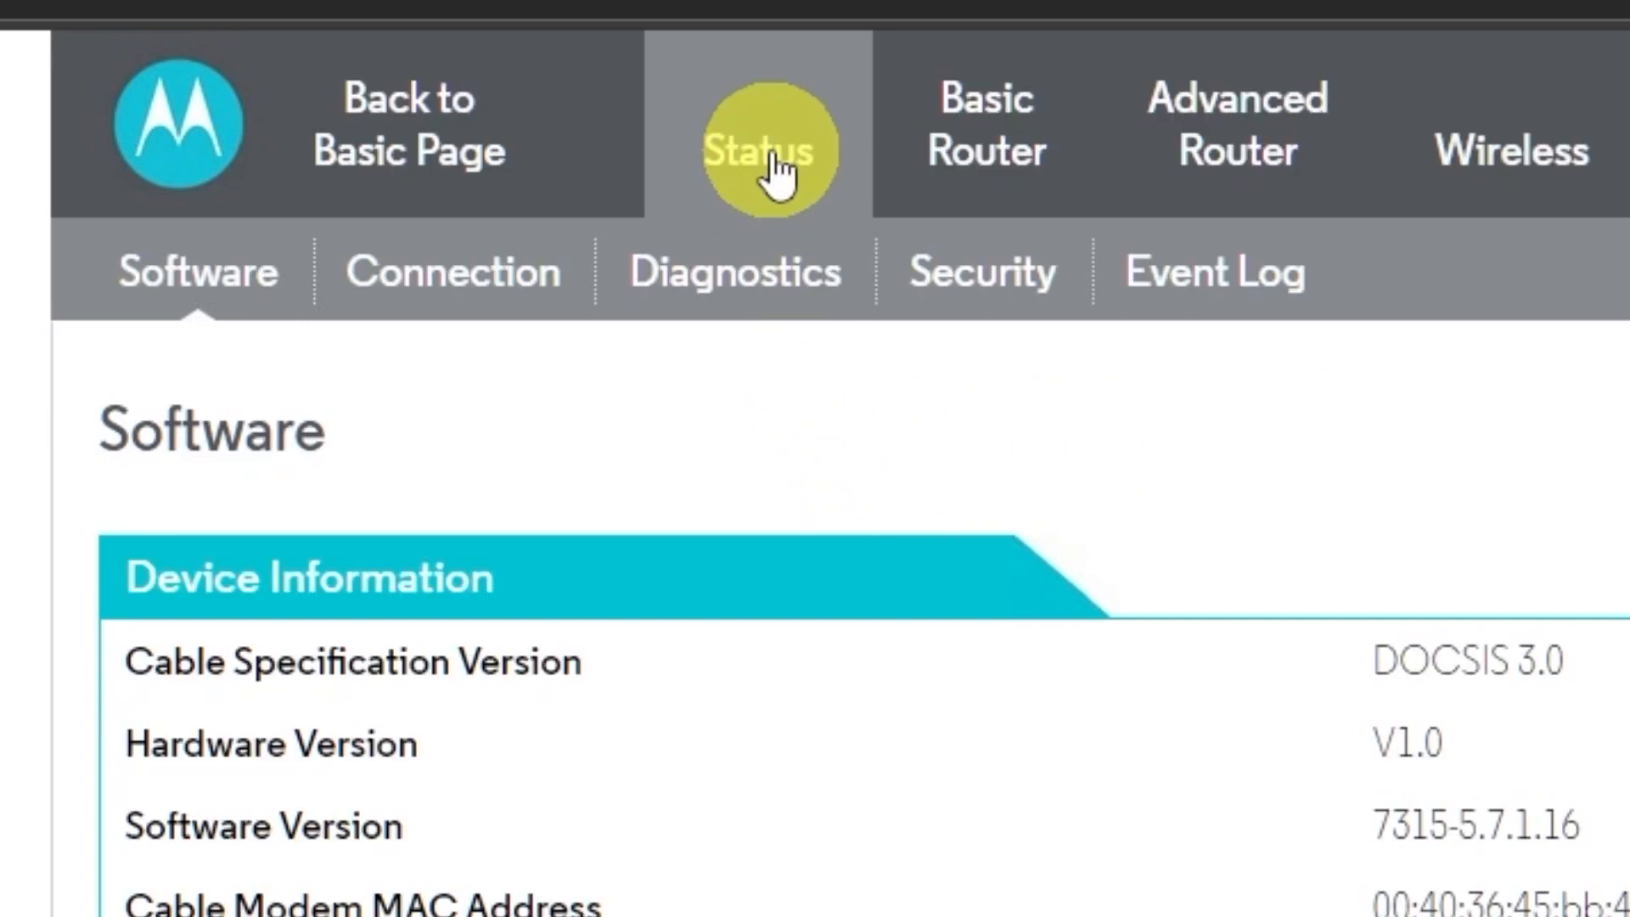
pyautogui.click(1024, 307)
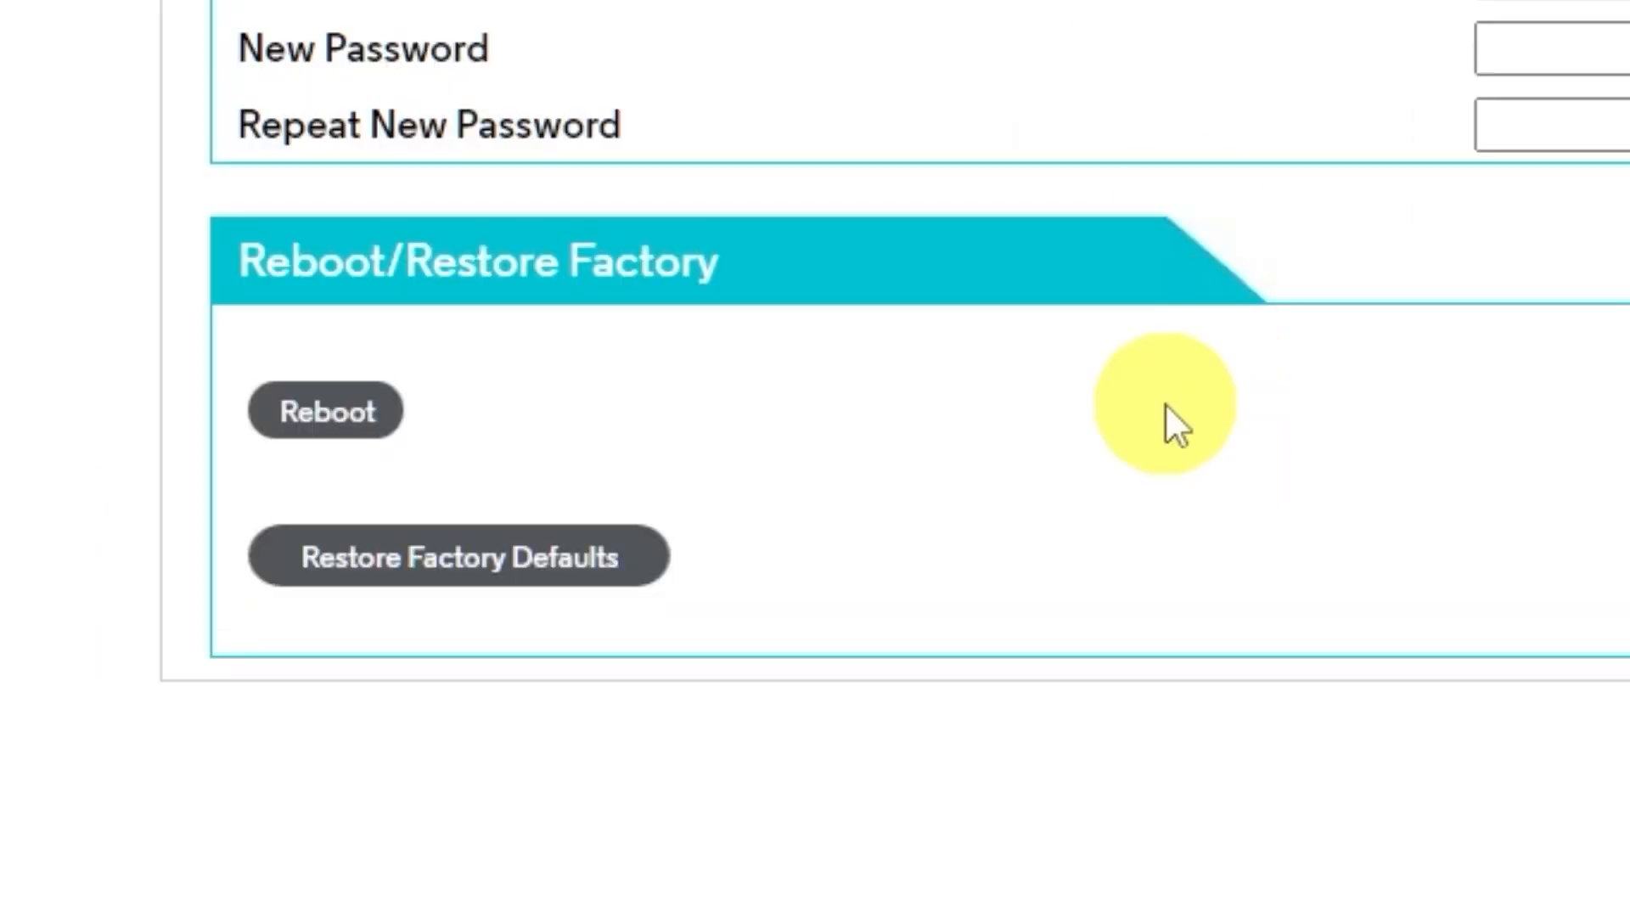
pyautogui.click(372, 411)
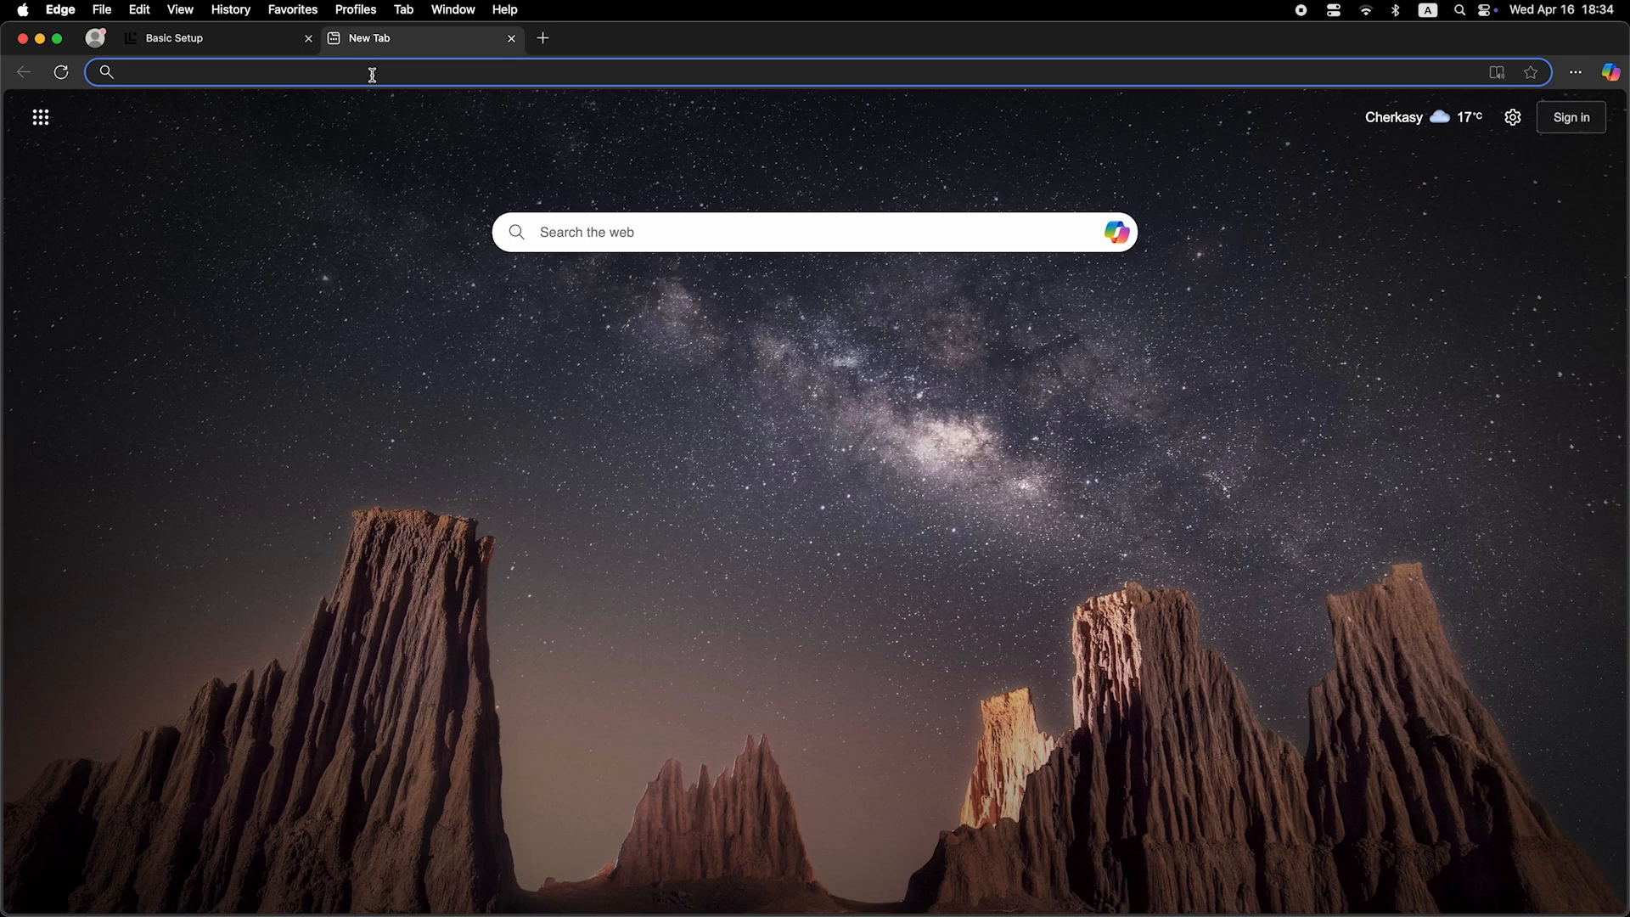
# Step: Enter 'dfdfdfdf' in a new tab's address bar, which brings up Bing search results
pyautogui.click(372, 73)
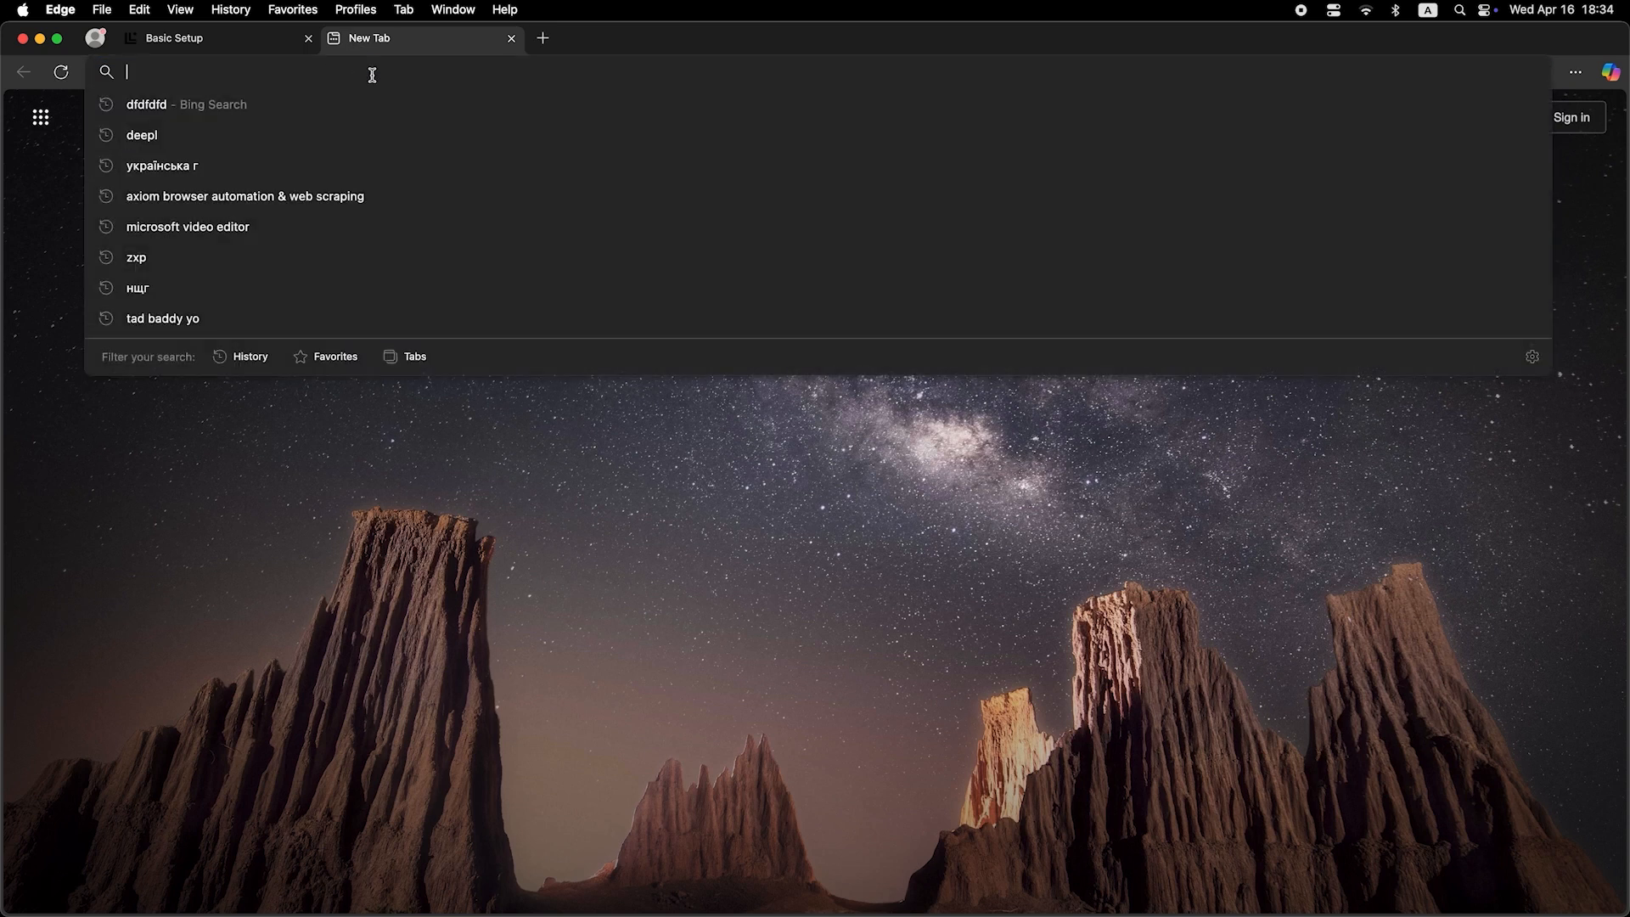
pyautogui.write('dfdfdfdf')
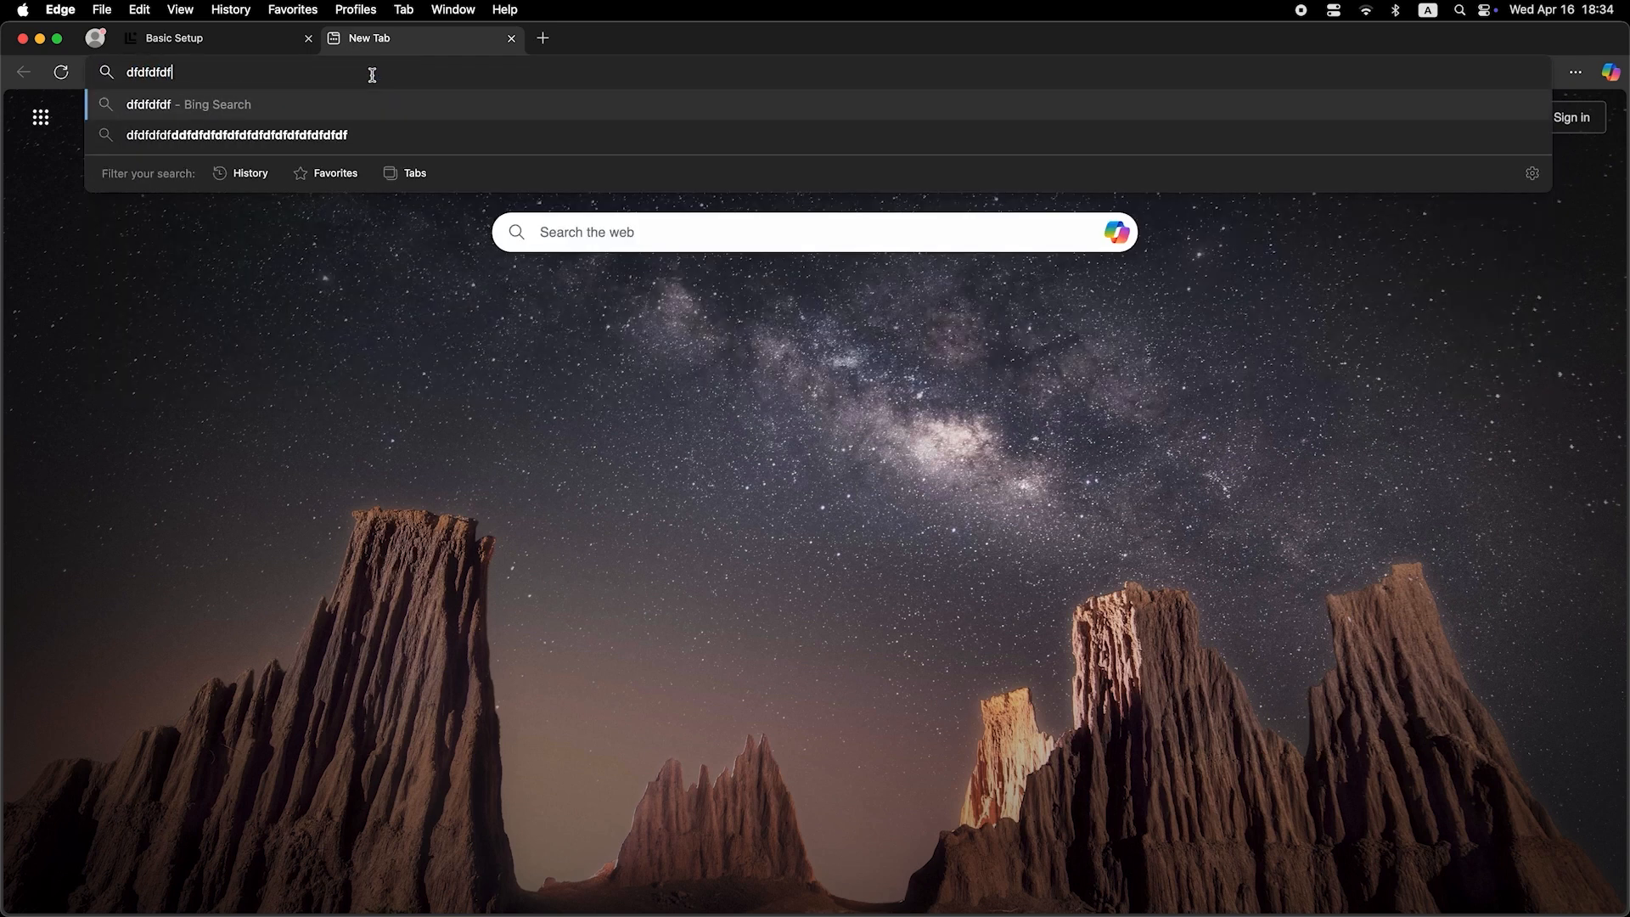
pyautogui.press('Return')
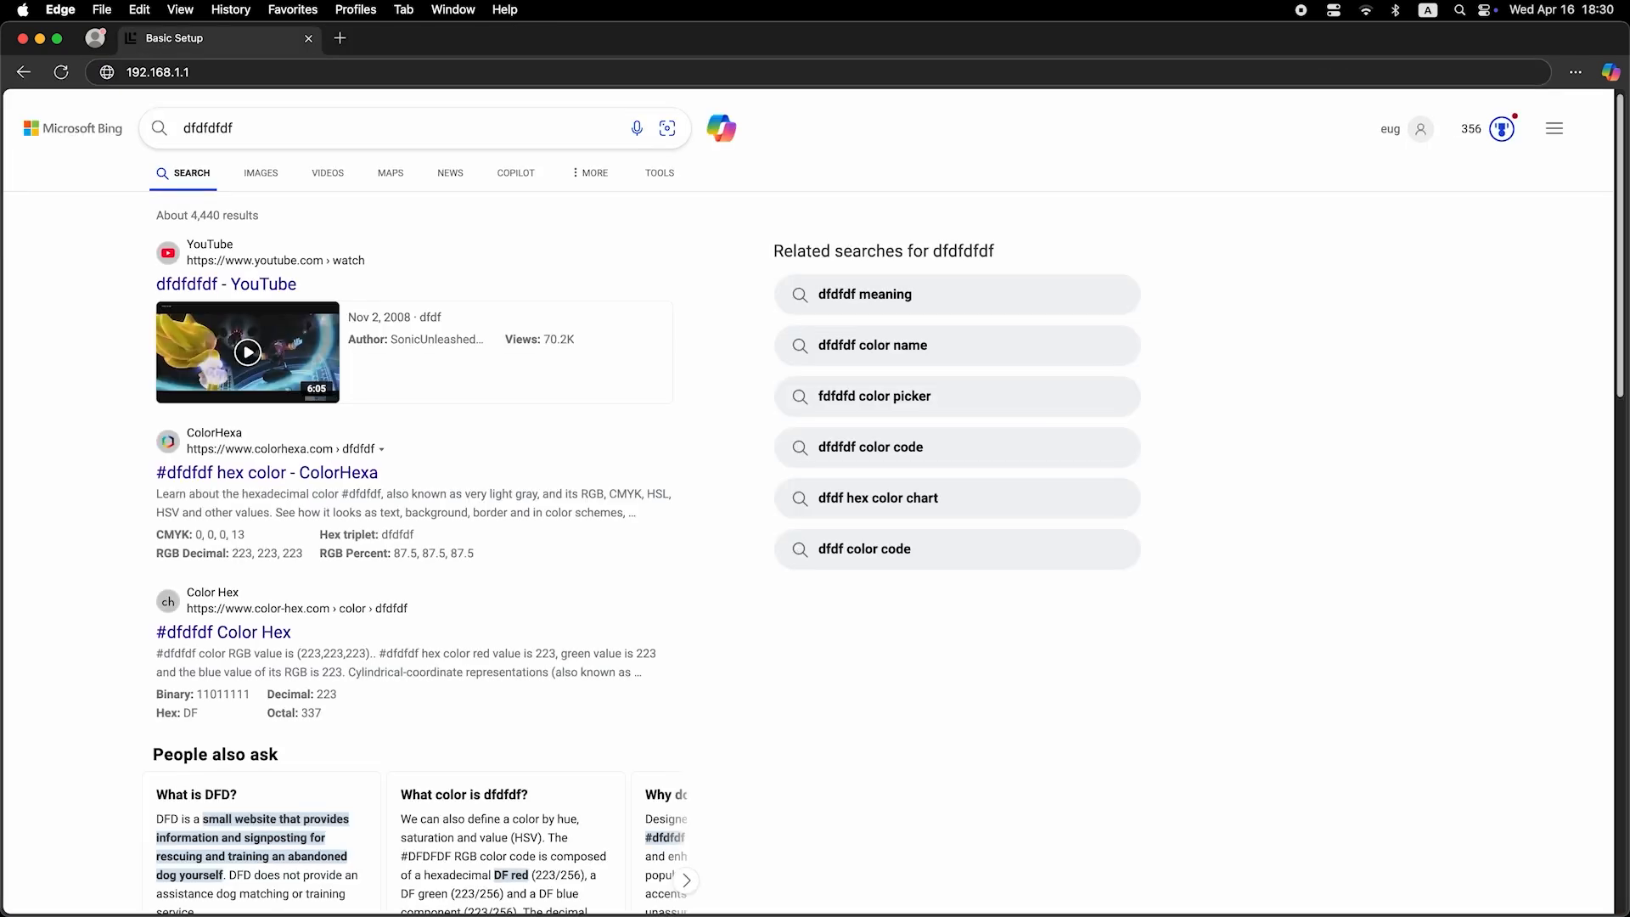